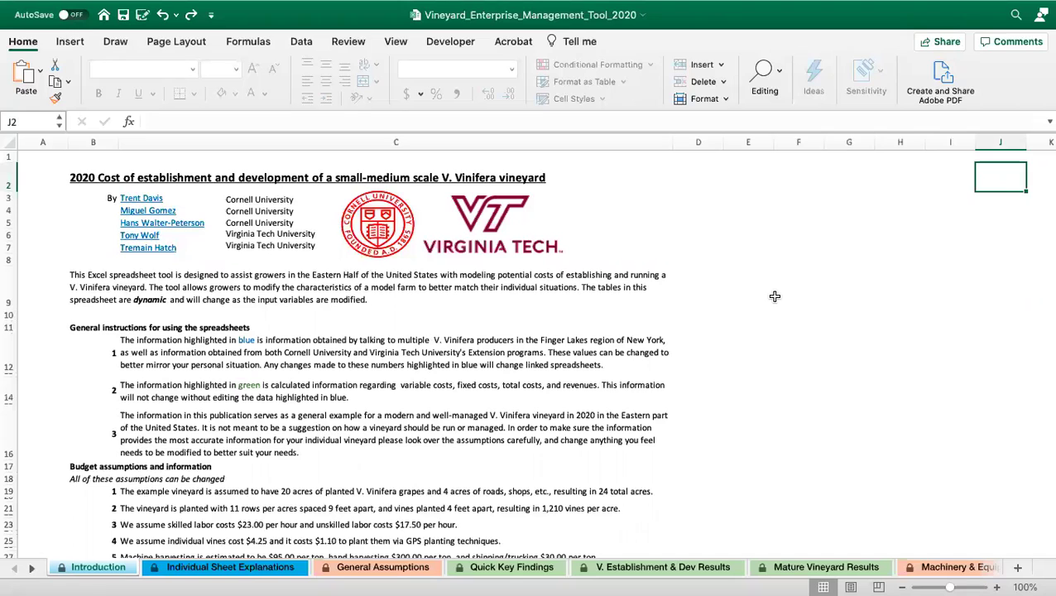
Review the instructions and budget assumptions on the Introduction sheet and the descriptions on the Individual Sheet Explanations sheet
scroll(635, 435, "down", 2)
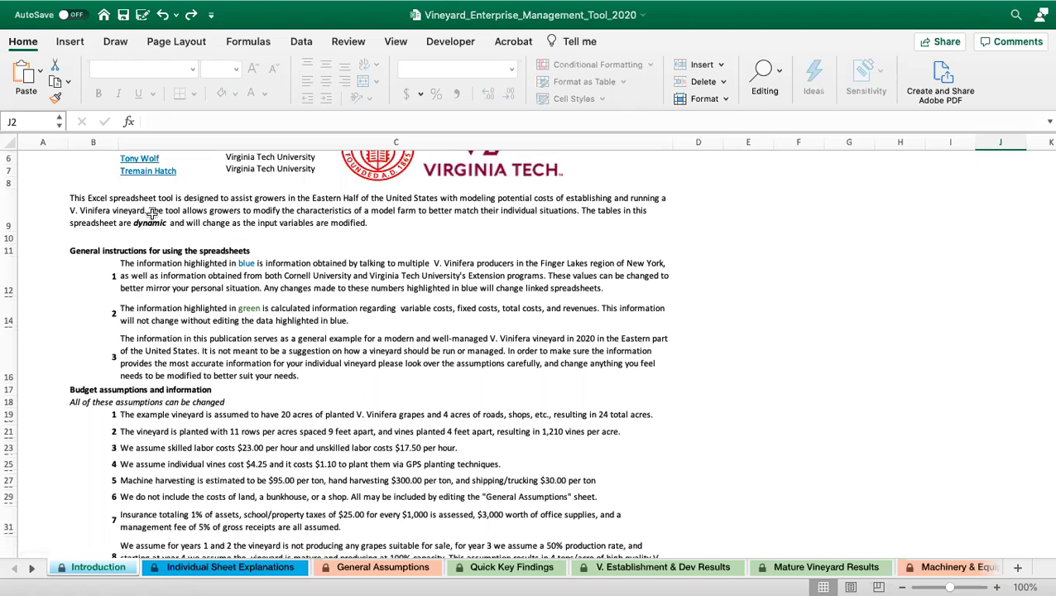
scroll(354, 368, "down", 3)
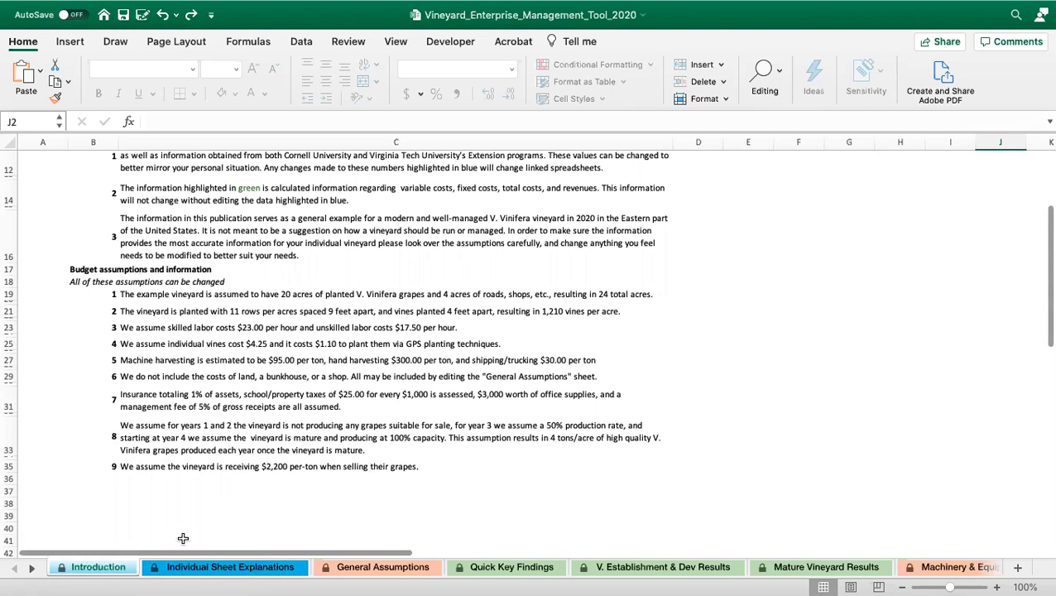
left_click(215, 569)
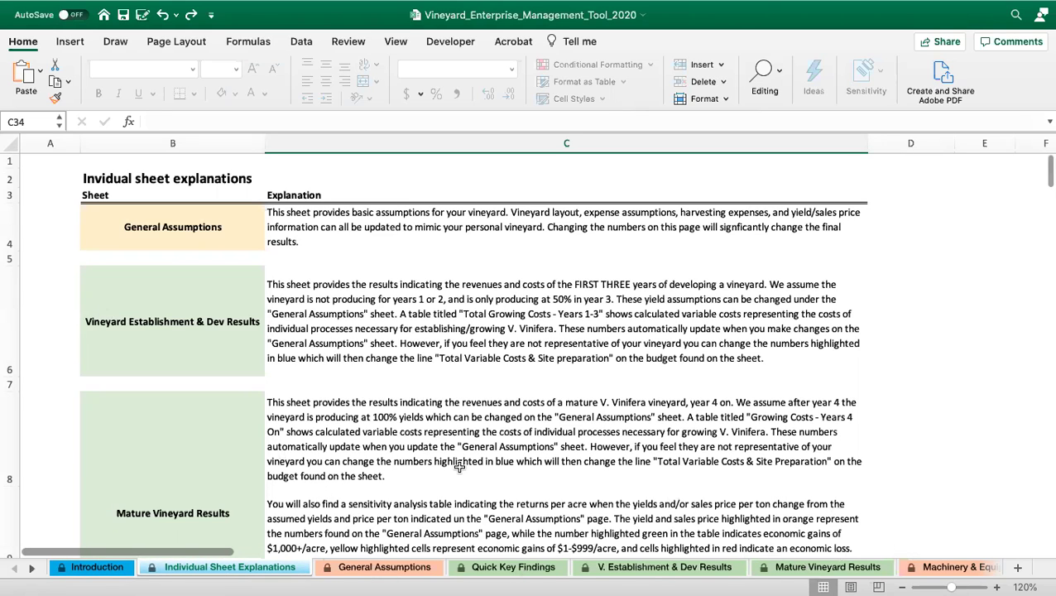
scroll(459, 467, "down", 12)
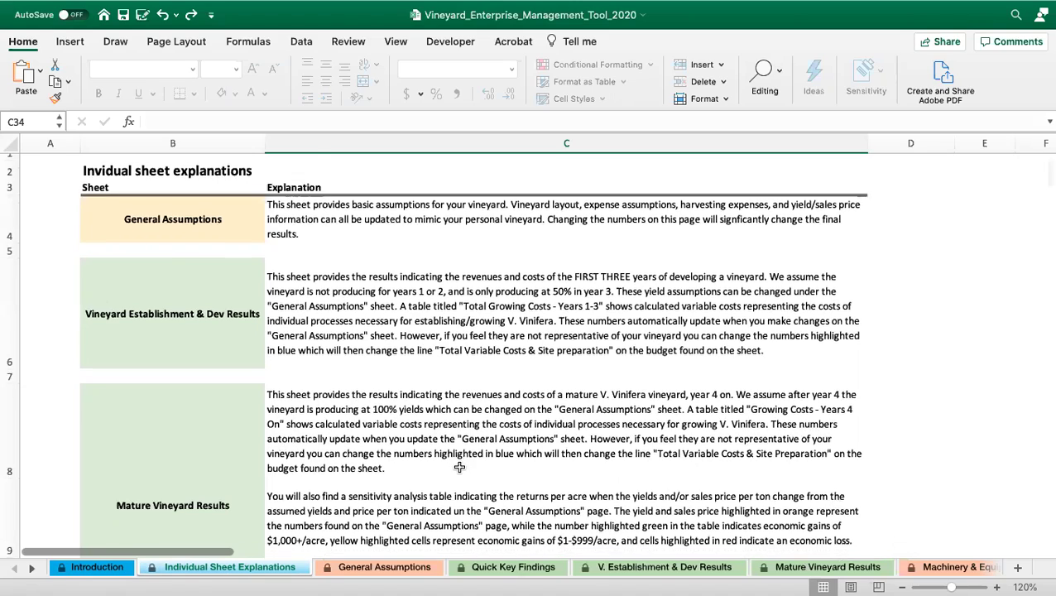
scroll(459, 469, "down", 10)
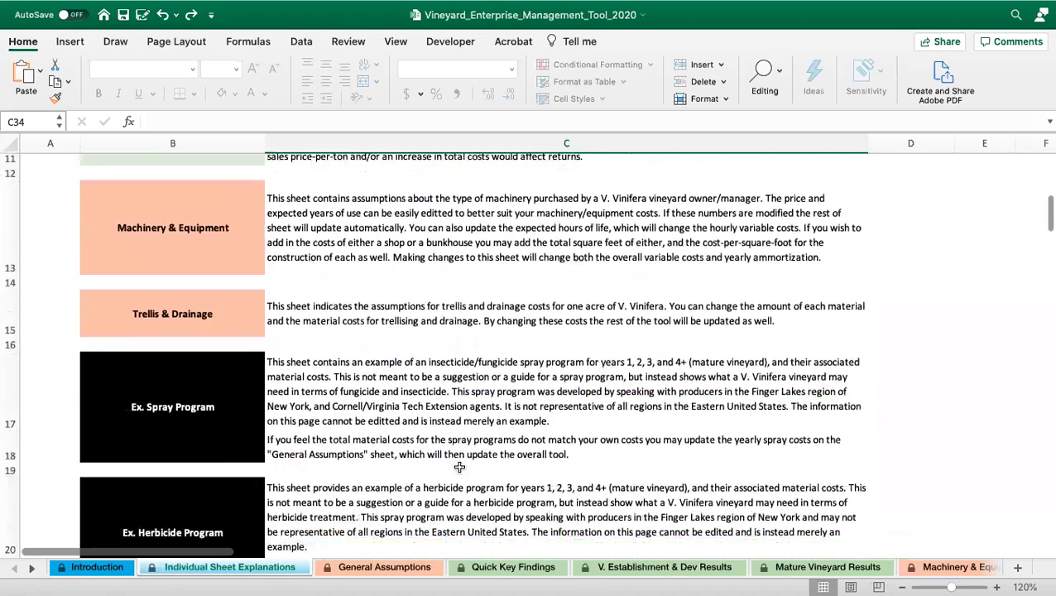
scroll(459, 467, "down", 8)
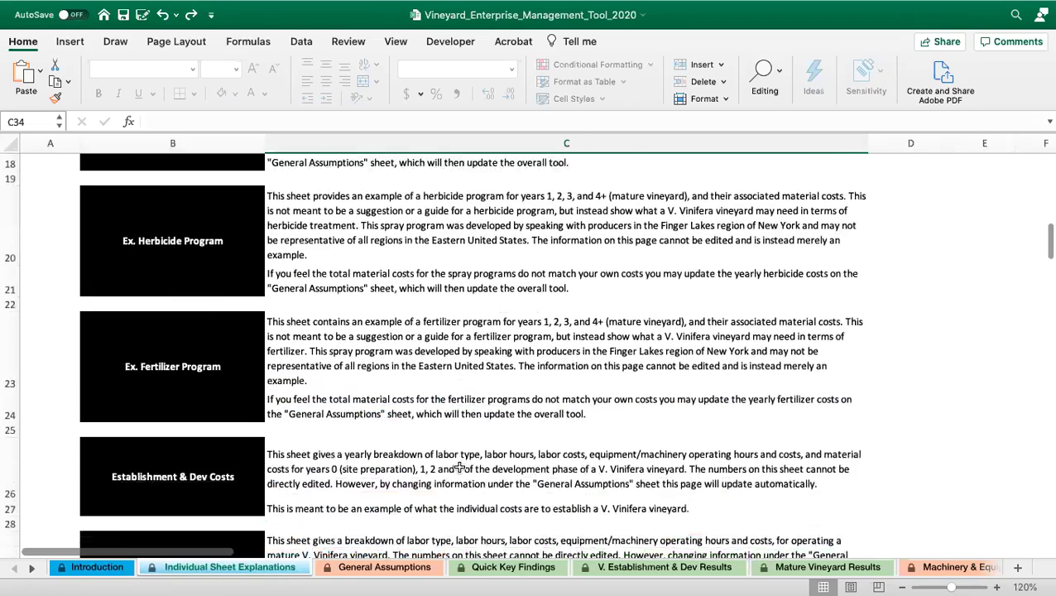
scroll(460, 466, "up", 10)
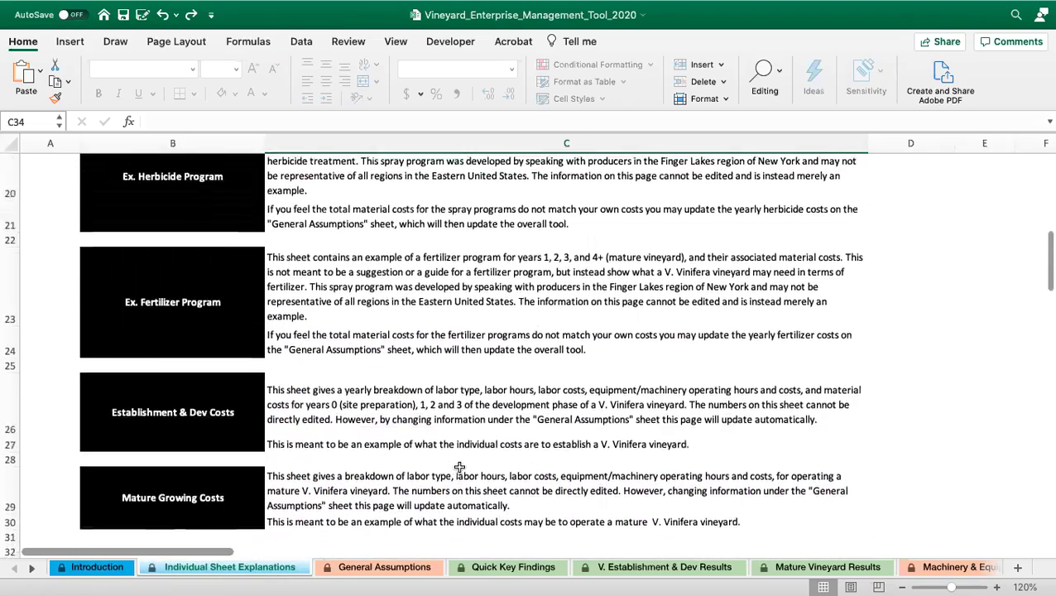
scroll(460, 469, "up", 6)
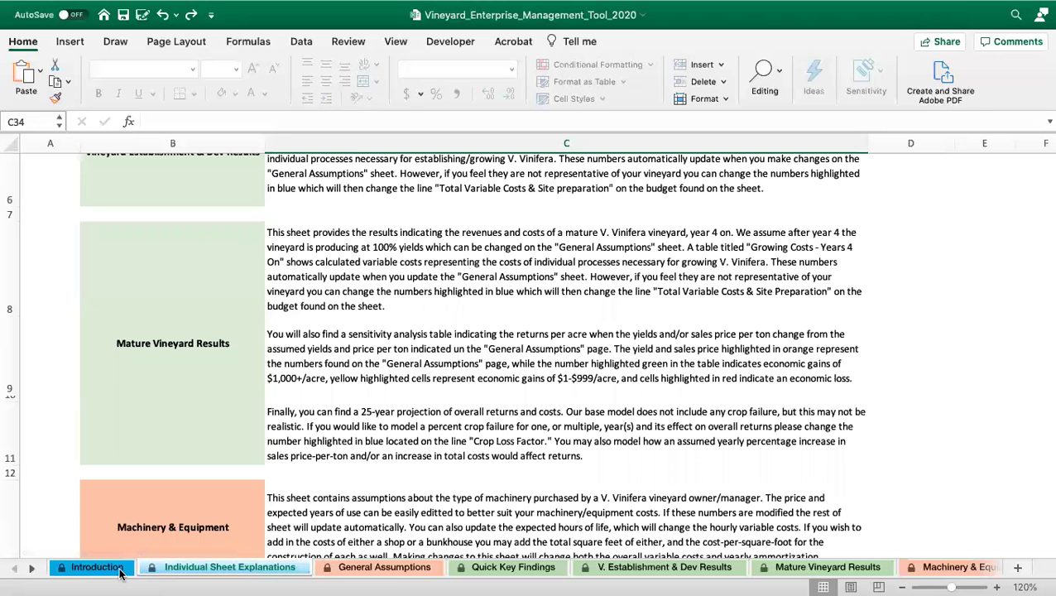
scroll(319, 325, "up", 5)
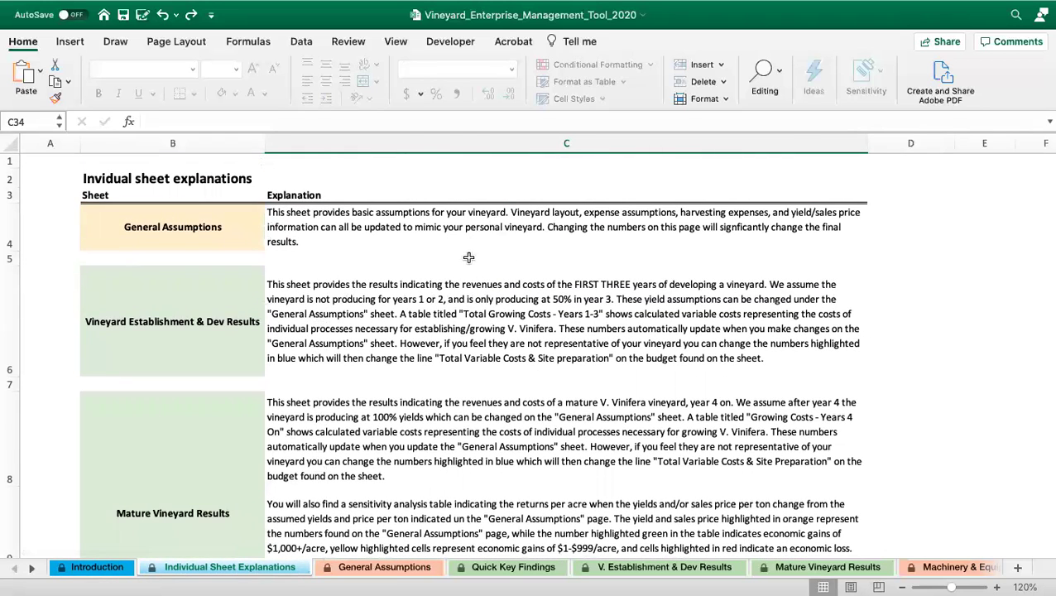
Examine the base model values in the General Cost Assumptions table on the General Assumptions sheet
left_click(381, 568)
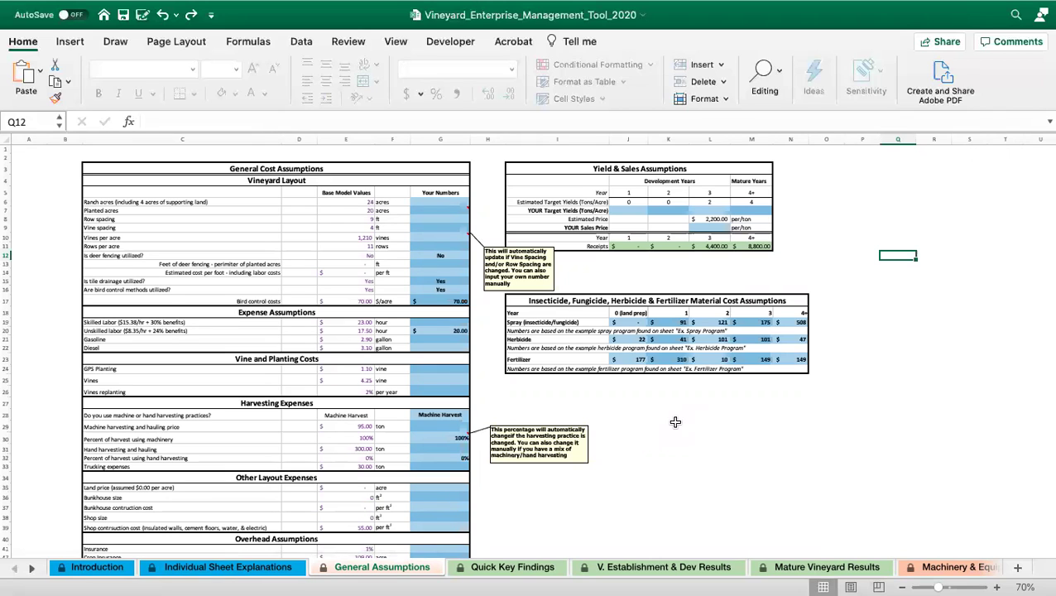
left_click(322, 191)
left_click_drag(322, 191, 346, 300)
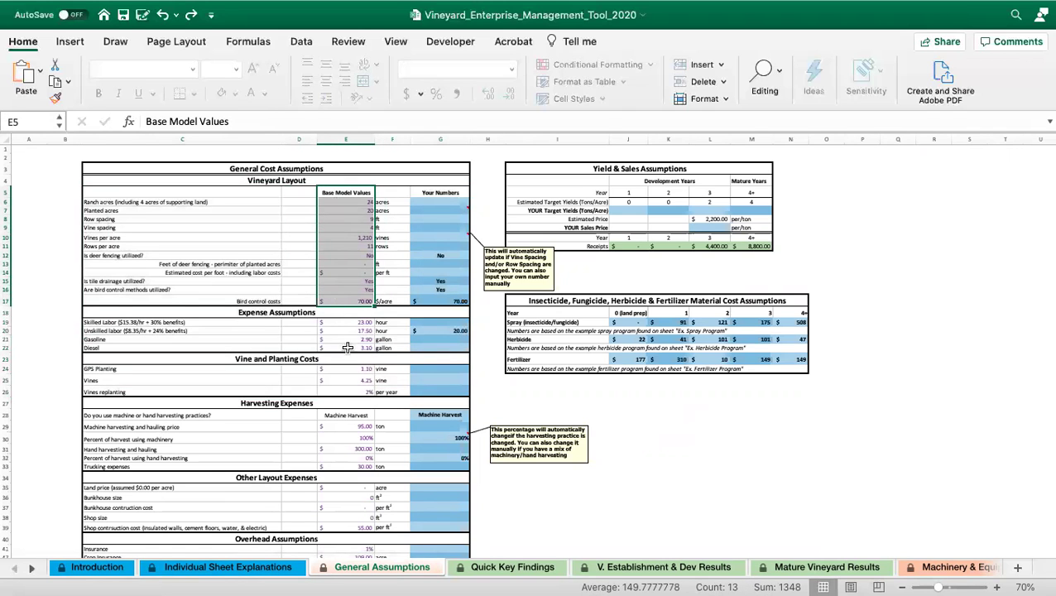
scroll(357, 462, "down", 5)
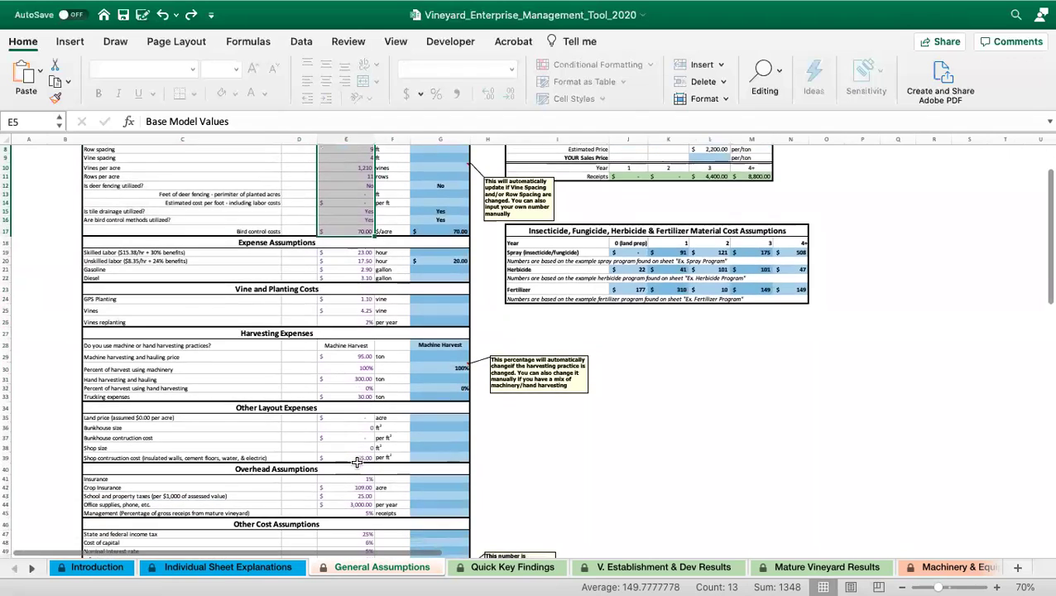
scroll(357, 462, "up", 5)
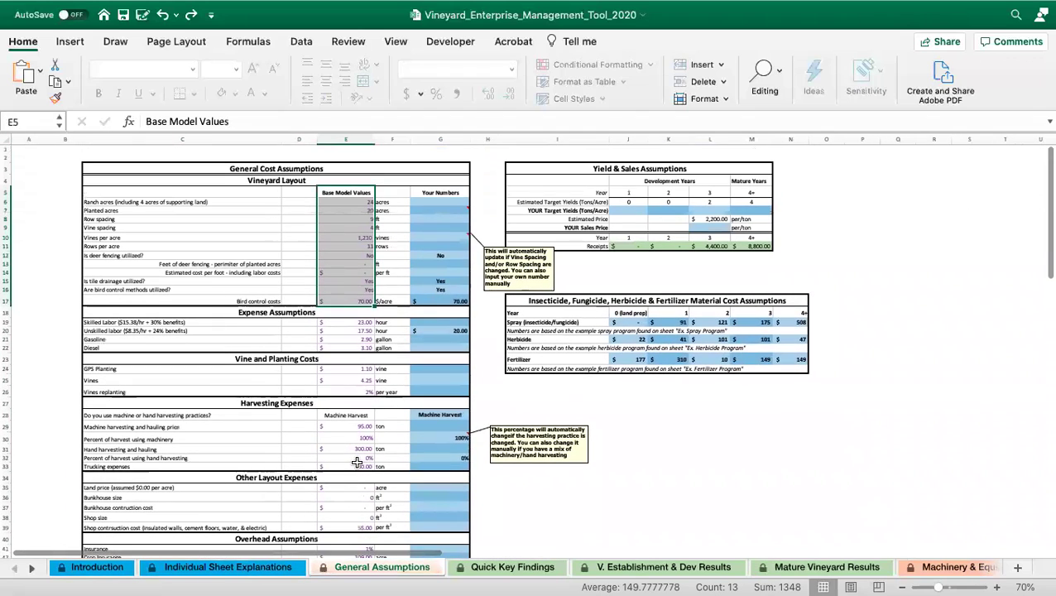
left_click(928, 287)
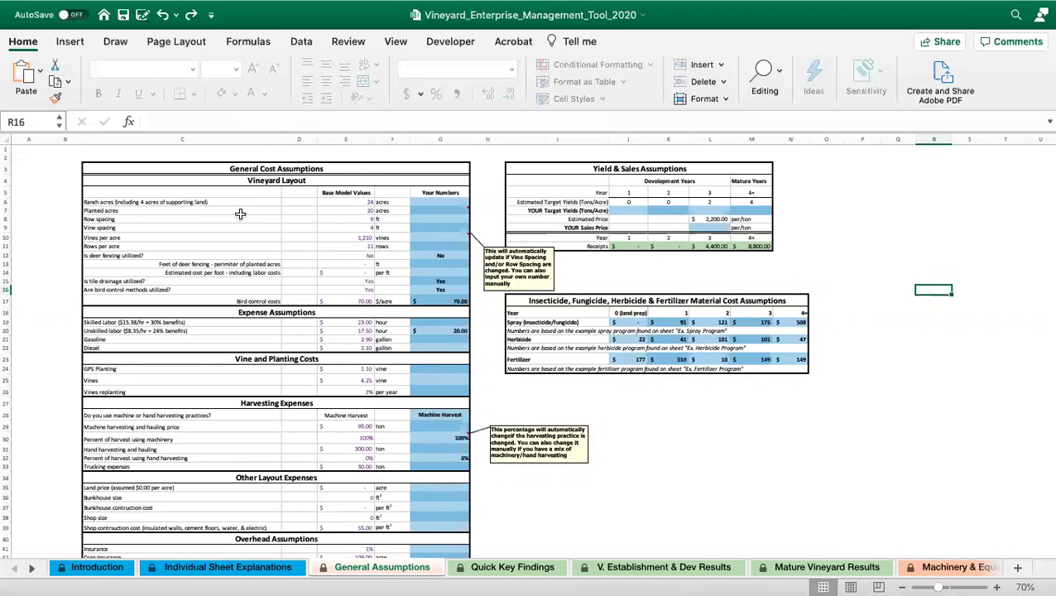
Enter 15 planted acres under Your Numbers in the Vineyard Layout section
left_click_drag(118, 210, 383, 216)
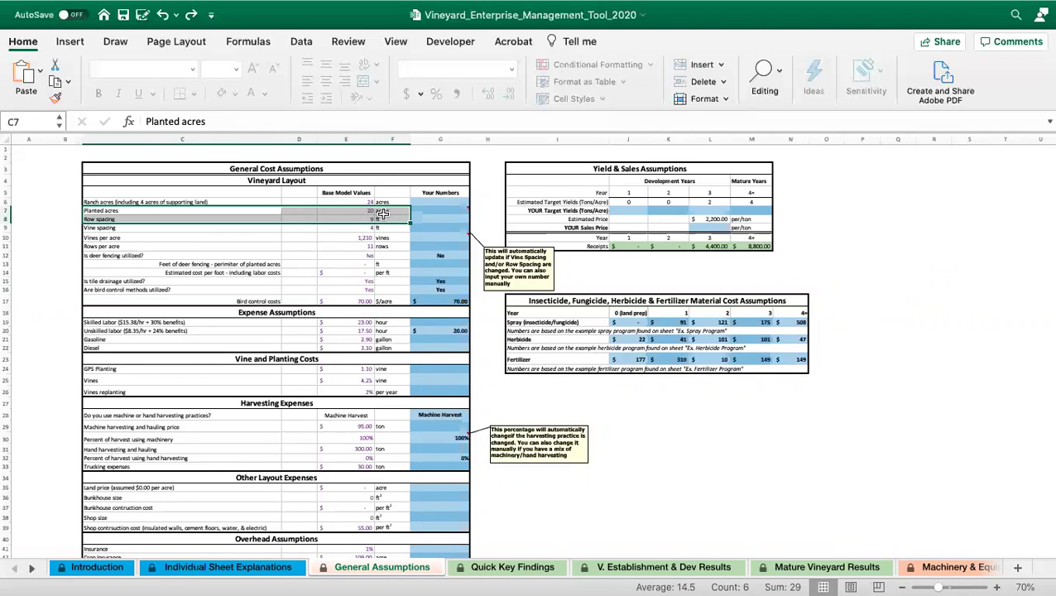
left_click(383, 213)
left_click(342, 212)
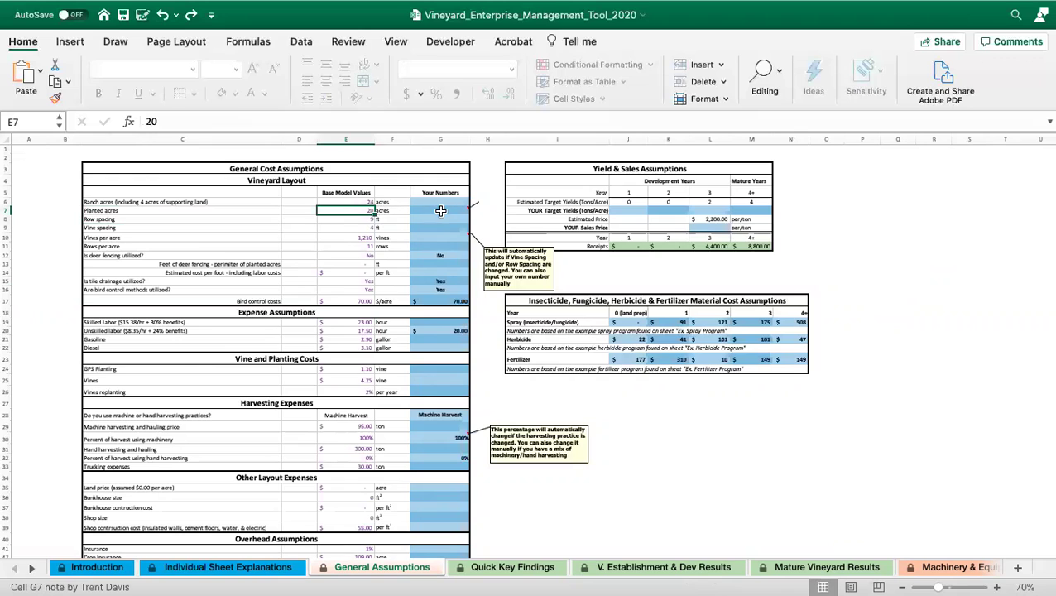
left_click(441, 211)
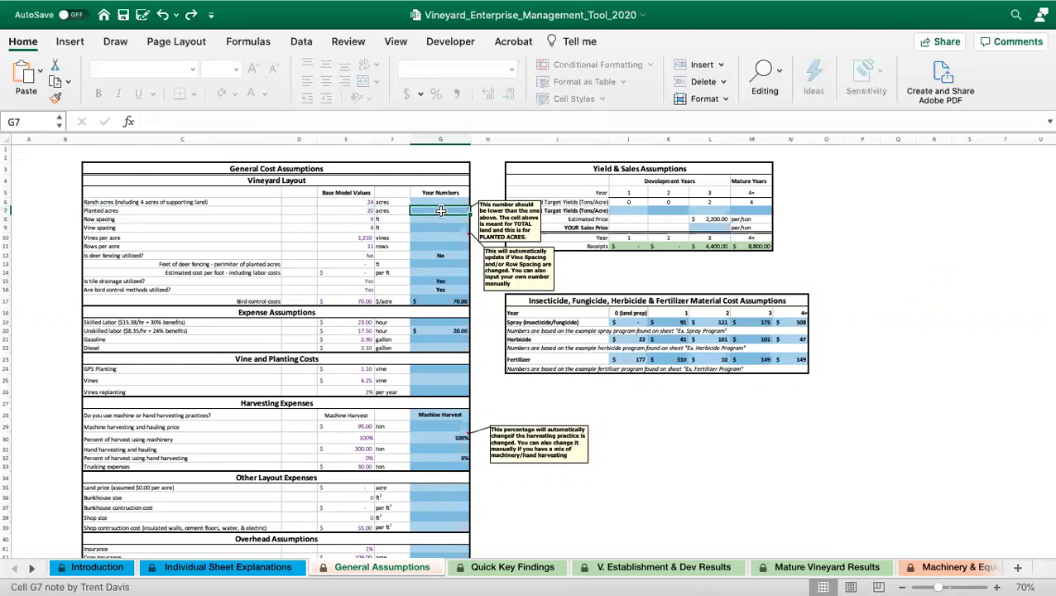
type("15")
key("Return")
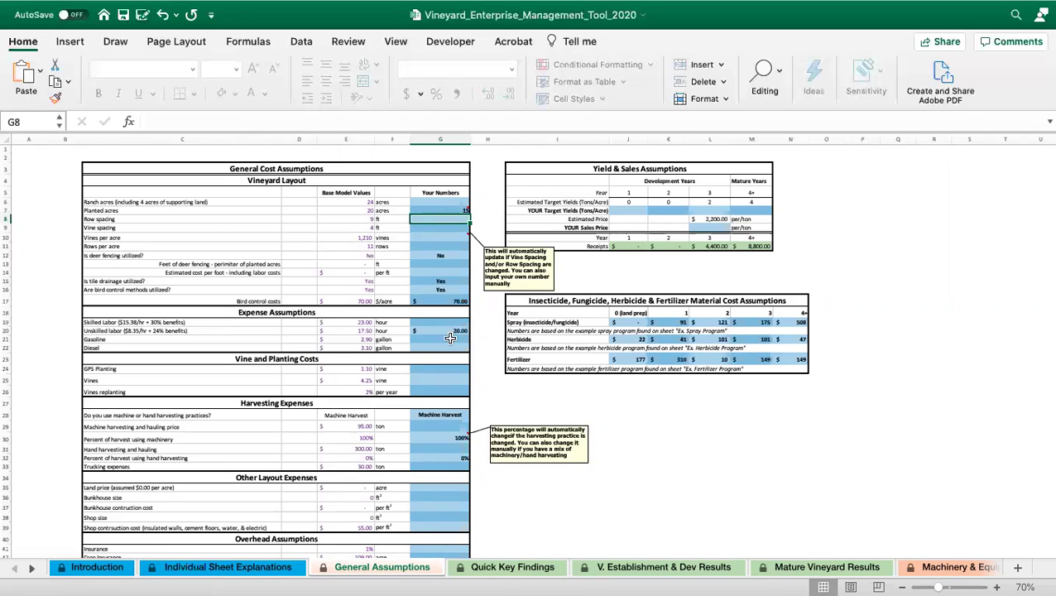
Clear the custom unskilled labor rate under Your Numbers in the Expense Assumptions section
scroll(455, 456, "down", 2)
scroll(454, 457, "down", 5)
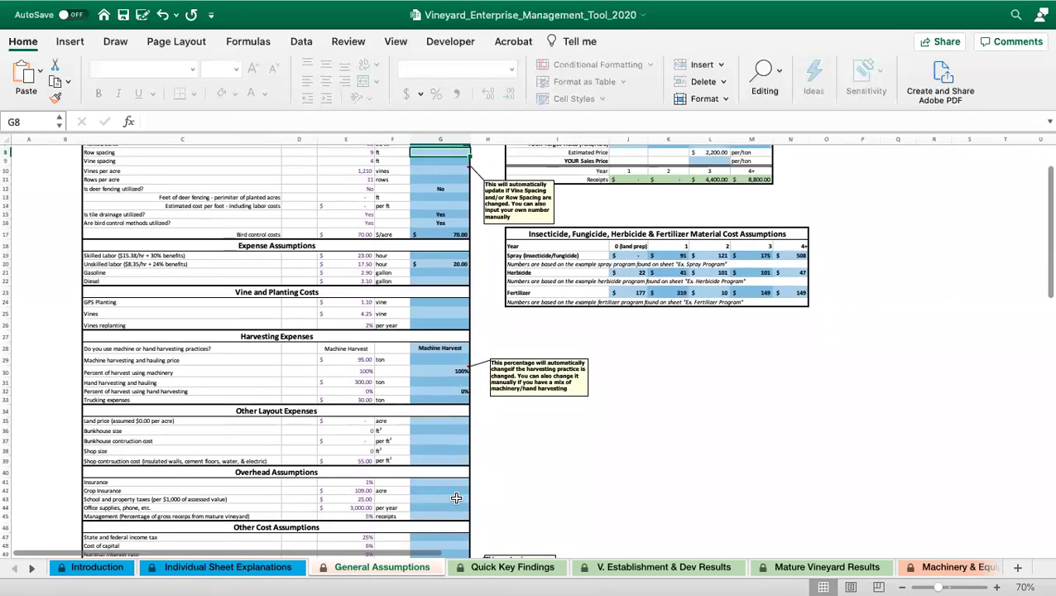
scroll(439, 472, "up", 6)
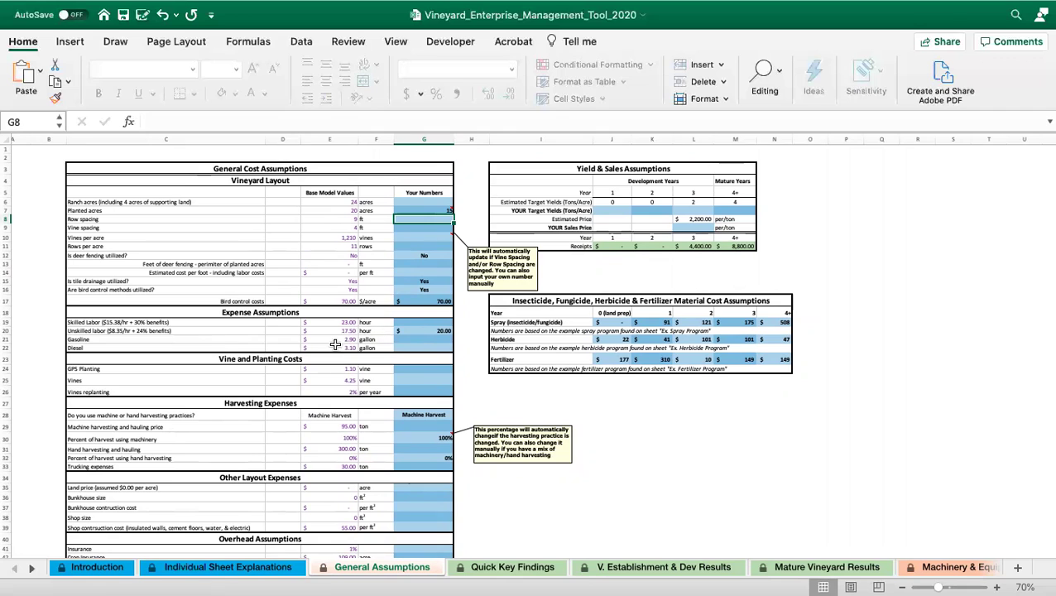
left_click(426, 332)
key("Delete")
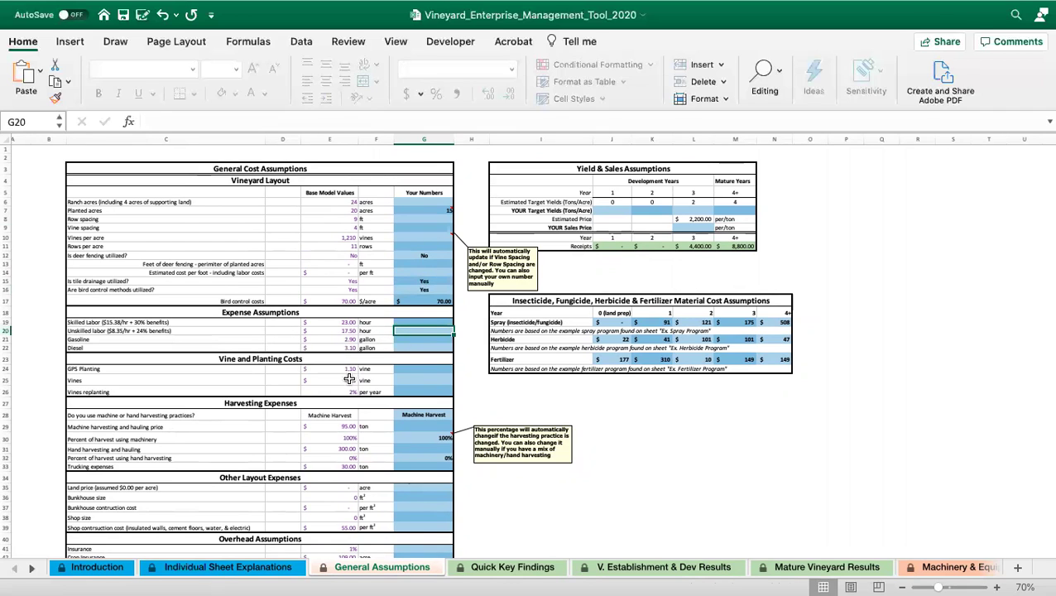
Look over the remaining general cost assumptions and set the deer fencing choice under Your Numbers to Yes
scroll(282, 406, "down", 3)
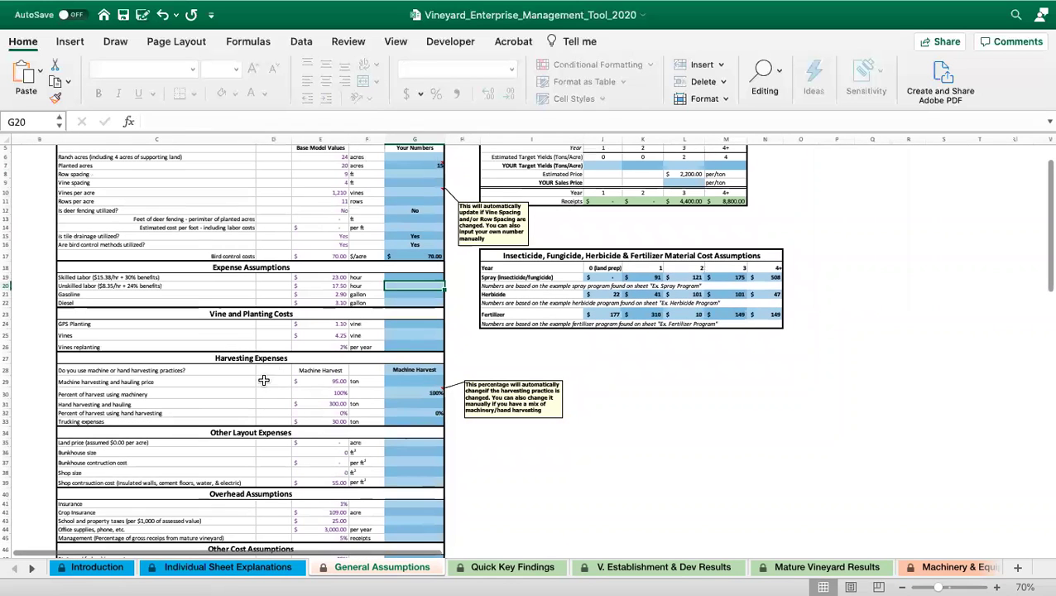
scroll(298, 363, "down", 5)
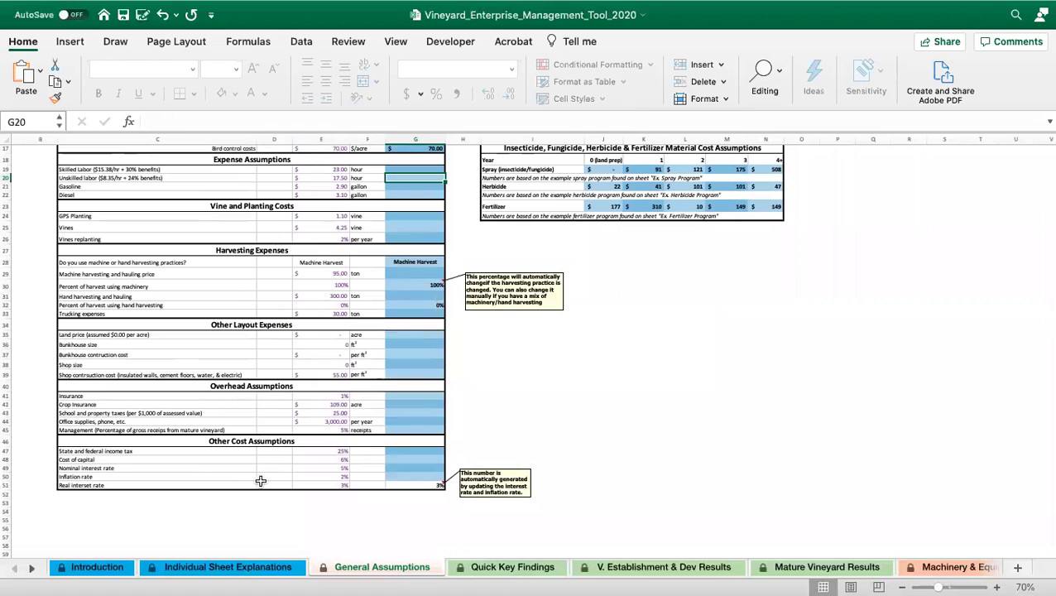
scroll(286, 469, "up", 5)
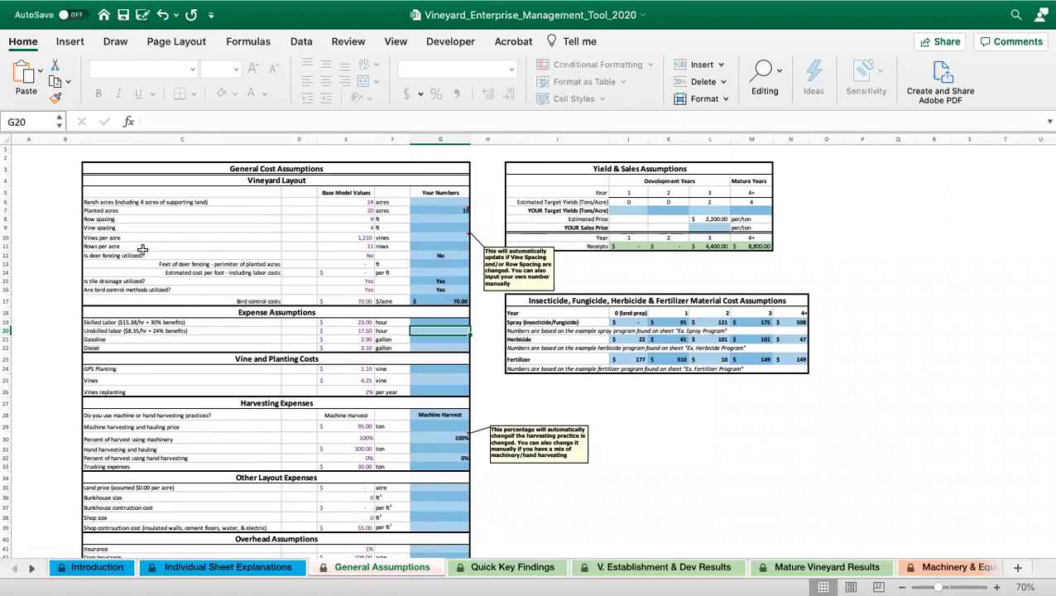
left_click(101, 257)
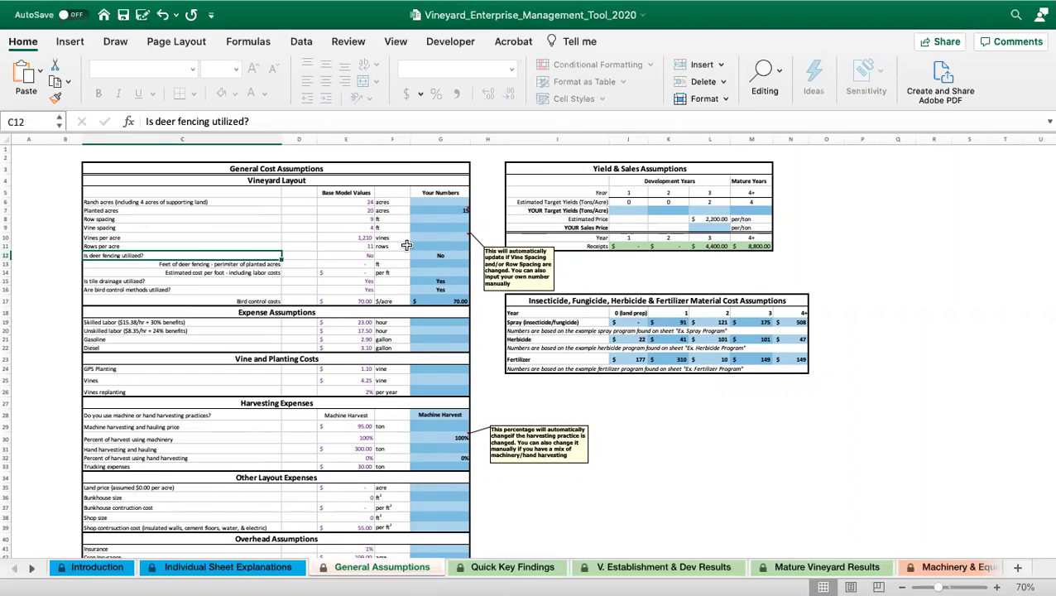
left_click(363, 257)
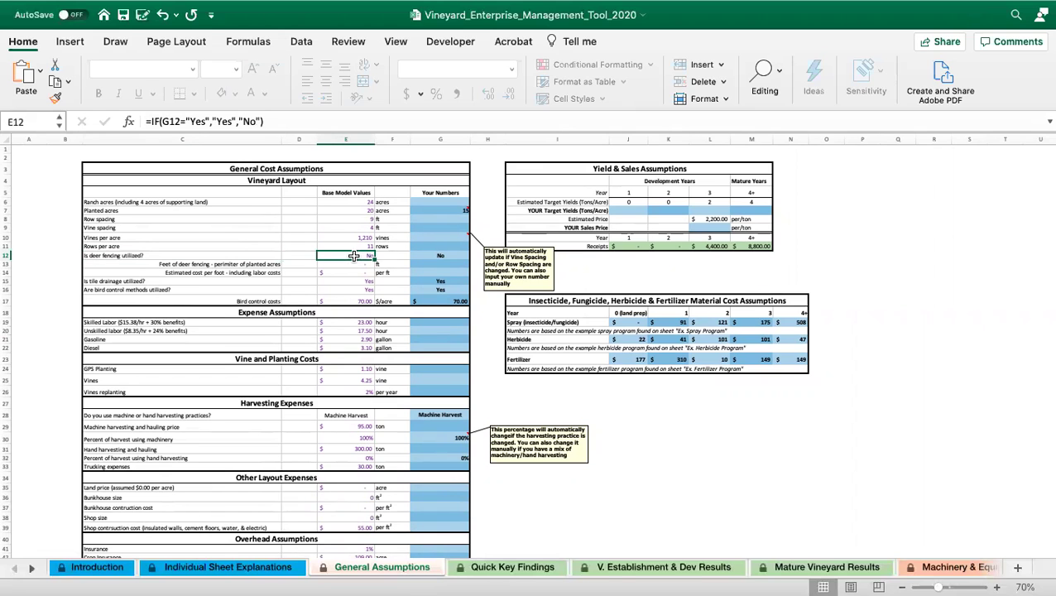
left_click(437, 257)
left_click(474, 256)
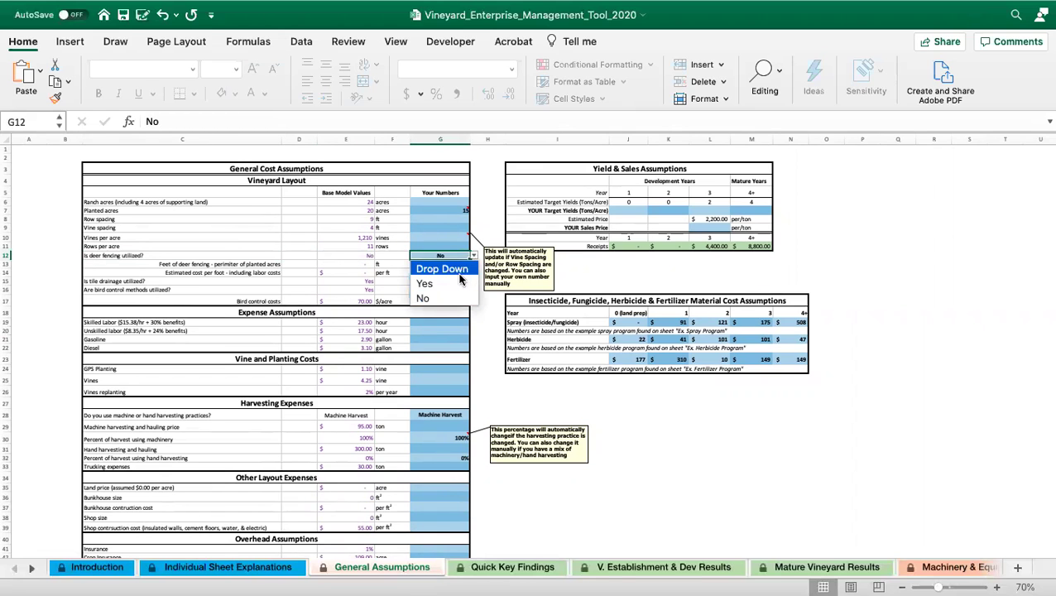
left_click(460, 284)
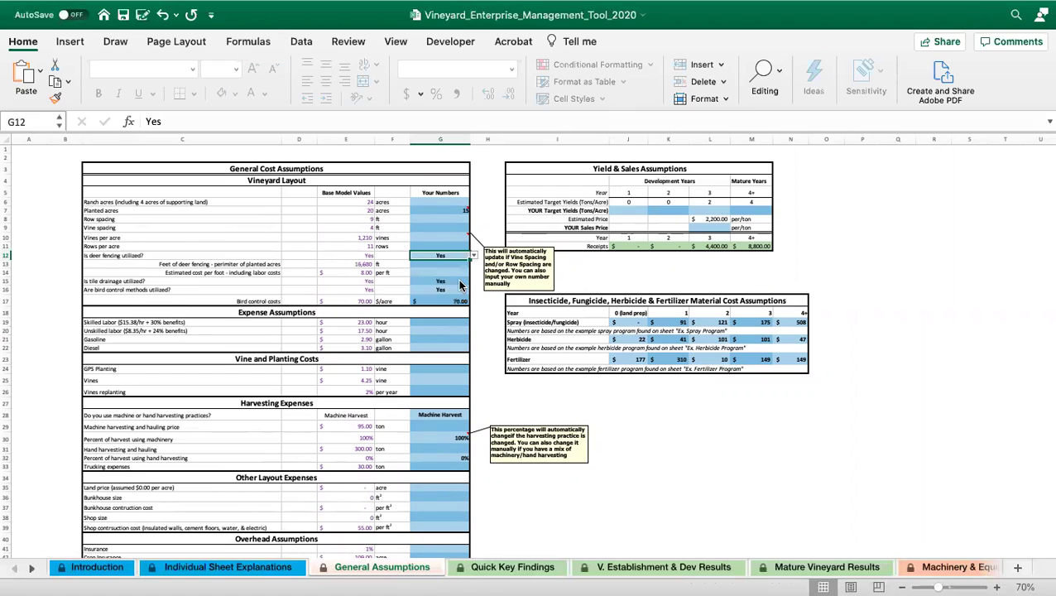
Under Your Numbers, enter 15000 feet of deer fencing and an estimated fencing cost of $7 per foot
left_click(352, 265)
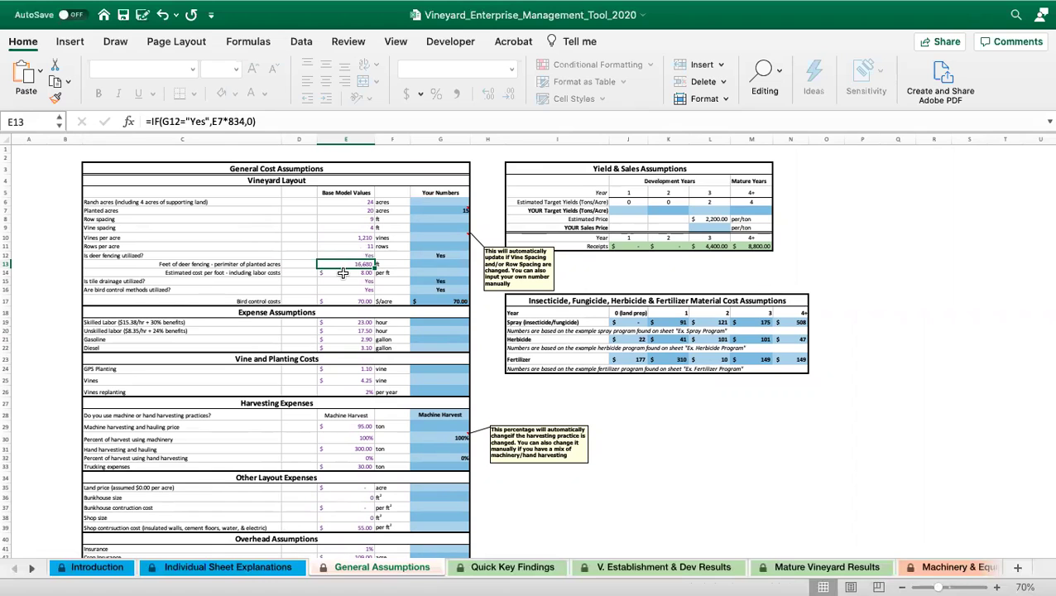
left_click(421, 266)
type("15000")
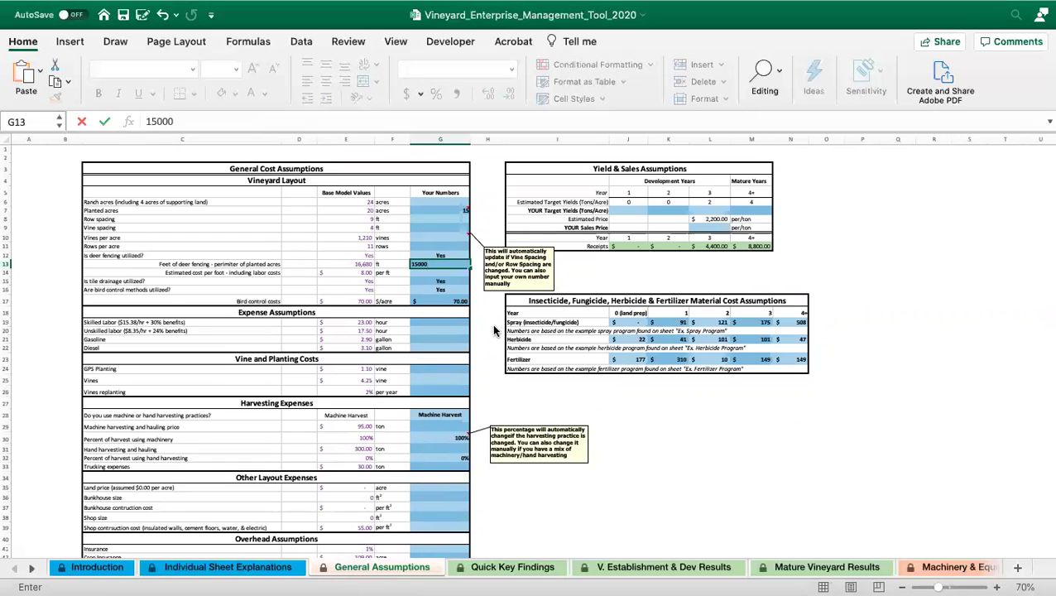
key("Return")
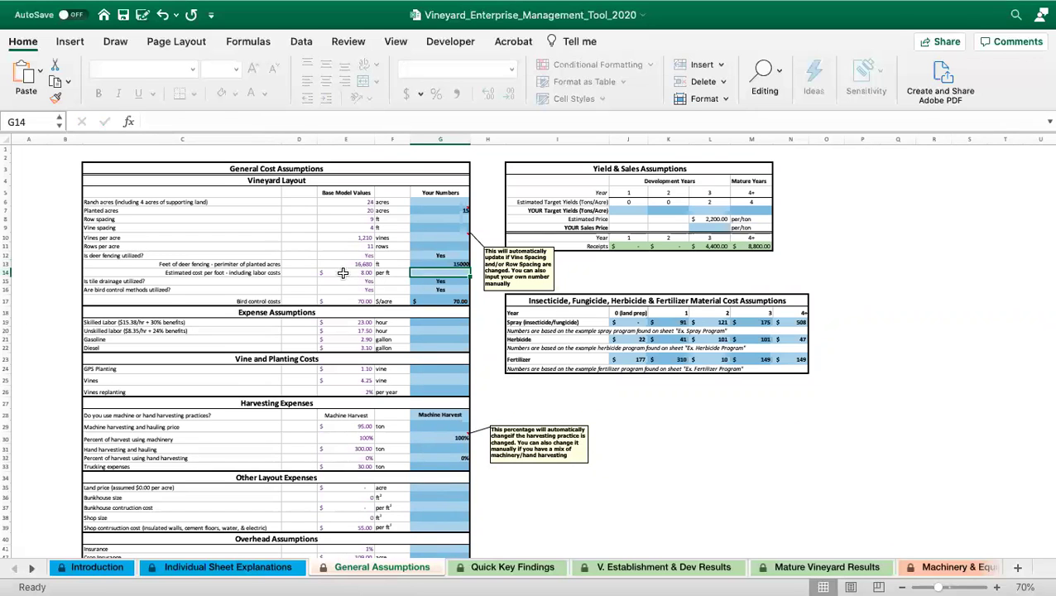
left_click(343, 273)
left_click(437, 274)
type("7")
key("Return")
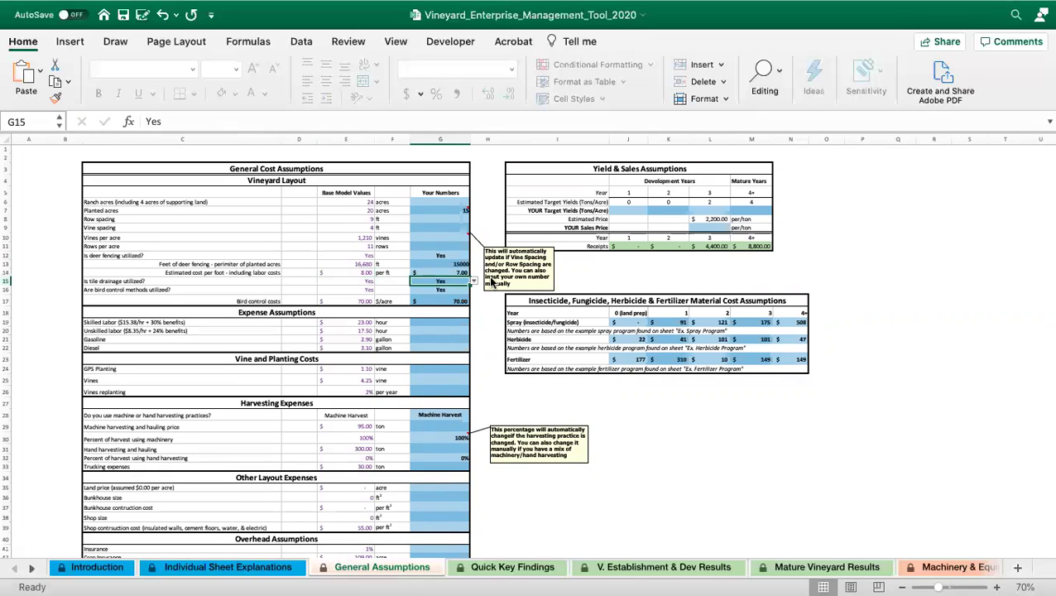
Clear the custom deer fencing length and cost per foot under Your Numbers
left_click(454, 265)
key("Delete")
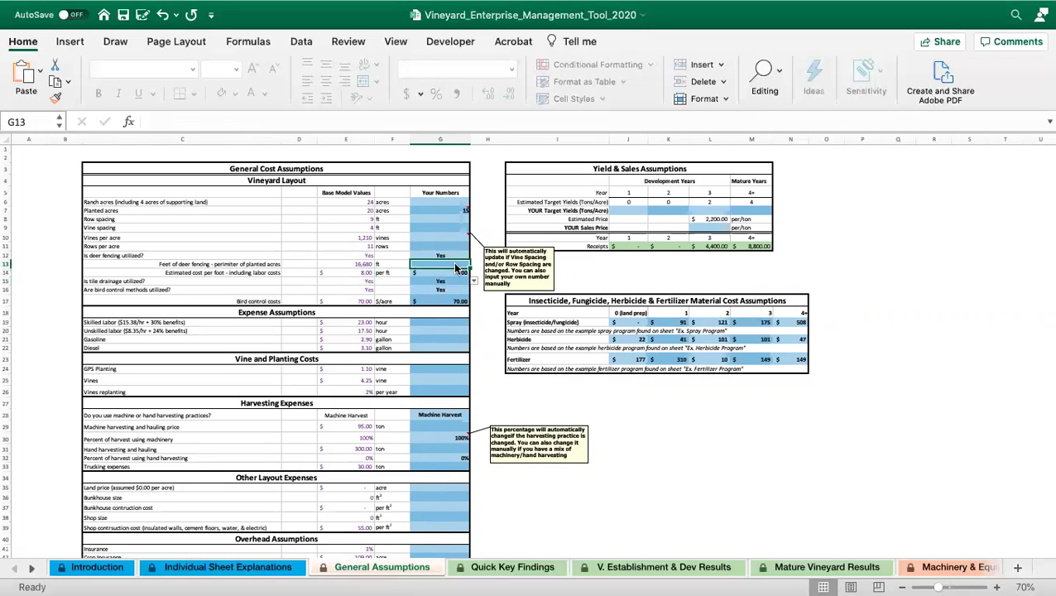
key("Return")
key("Delete")
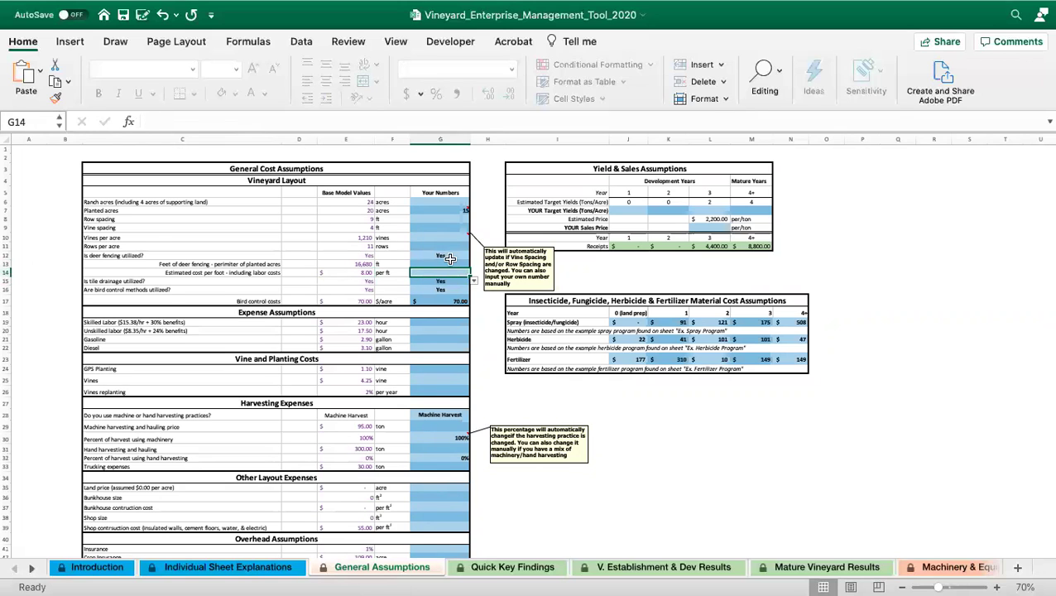
Under Your Numbers in Vineyard Layout, set the deer fencing choice to No and clear the custom planted acres
left_click(451, 254)
left_click(473, 255)
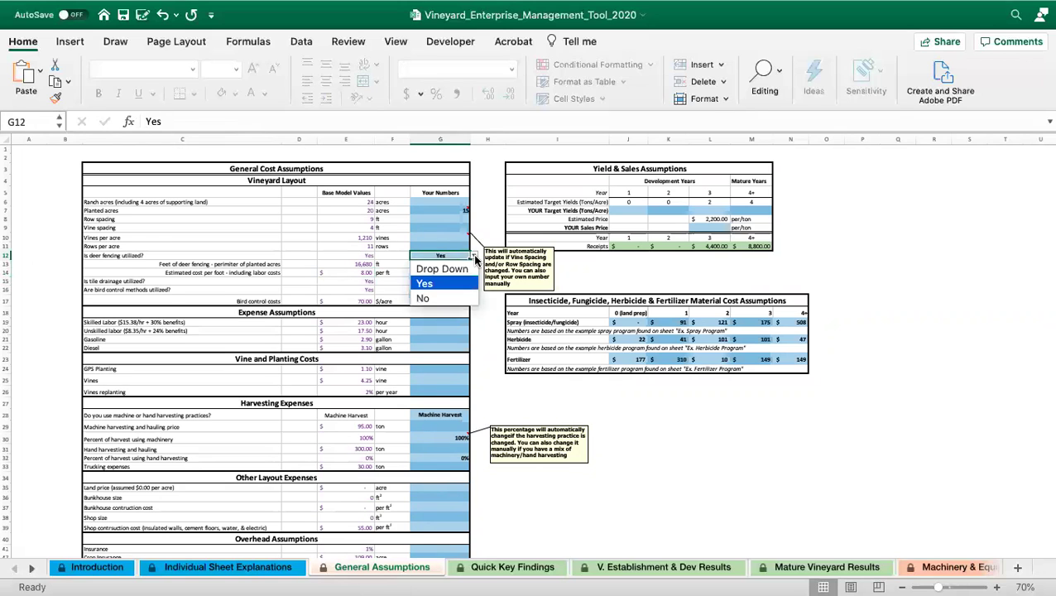
left_click(446, 299)
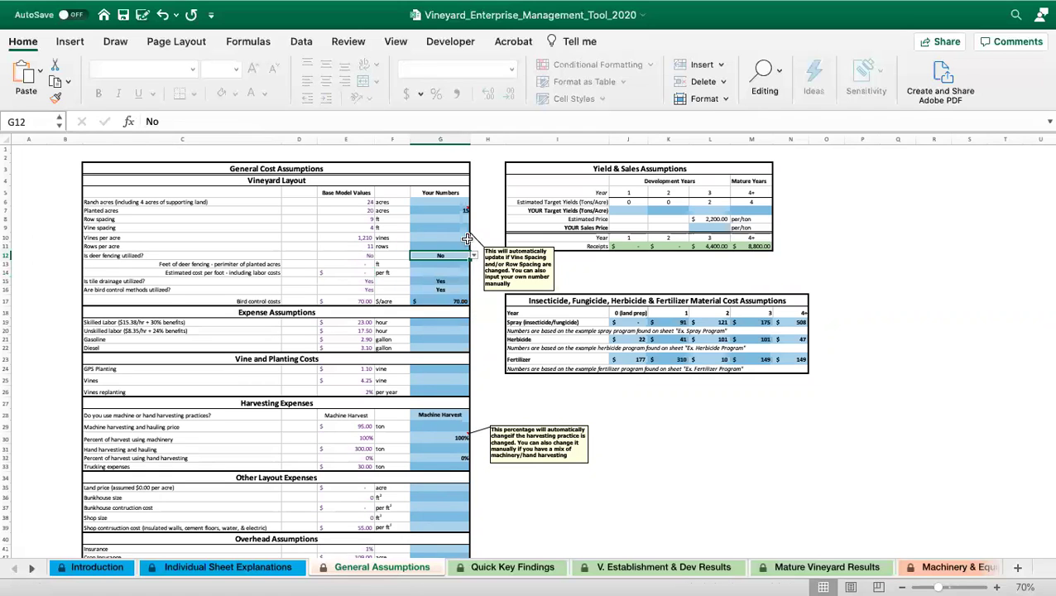
left_click(431, 211)
key("Delete")
left_click(942, 202)
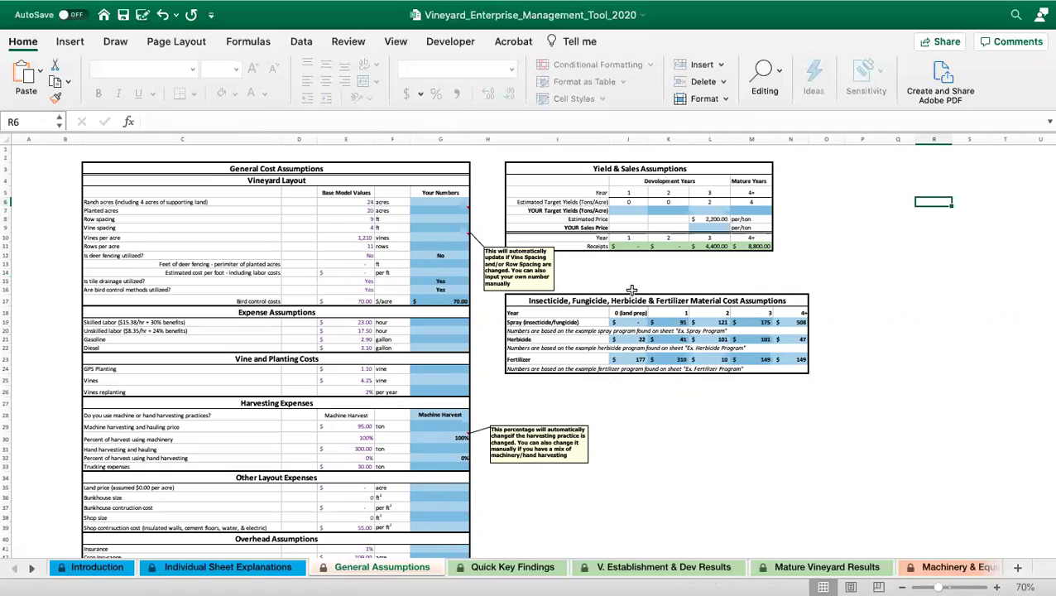
Examine the estimated target yields for year 3 and the mature years in the Yield & Sales Assumptions table
left_click_drag(515, 211, 742, 206)
left_click(820, 220)
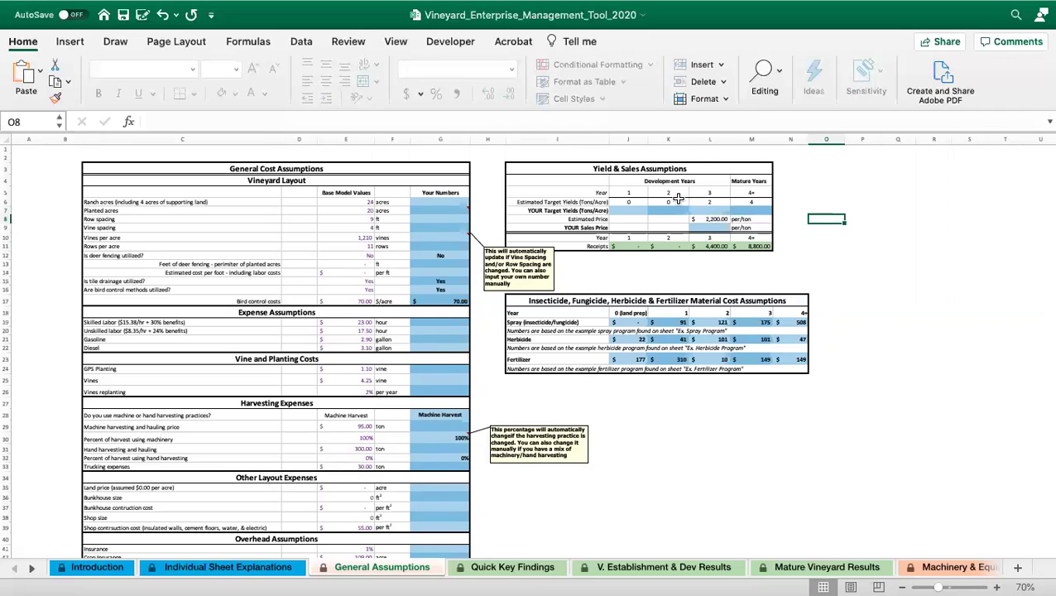
left_click(711, 201)
left_click(746, 202)
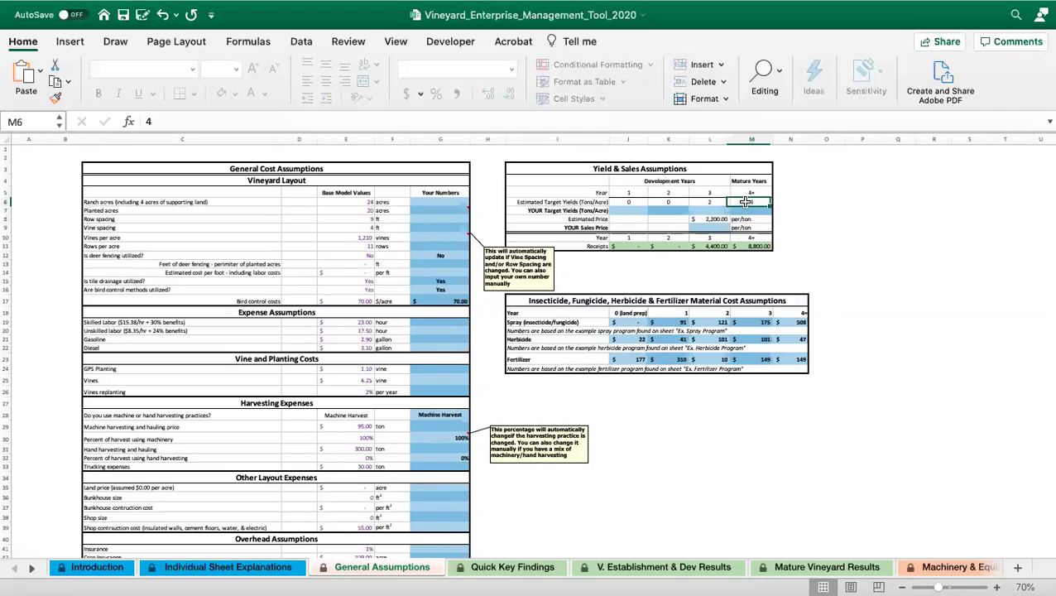
left_click(700, 204)
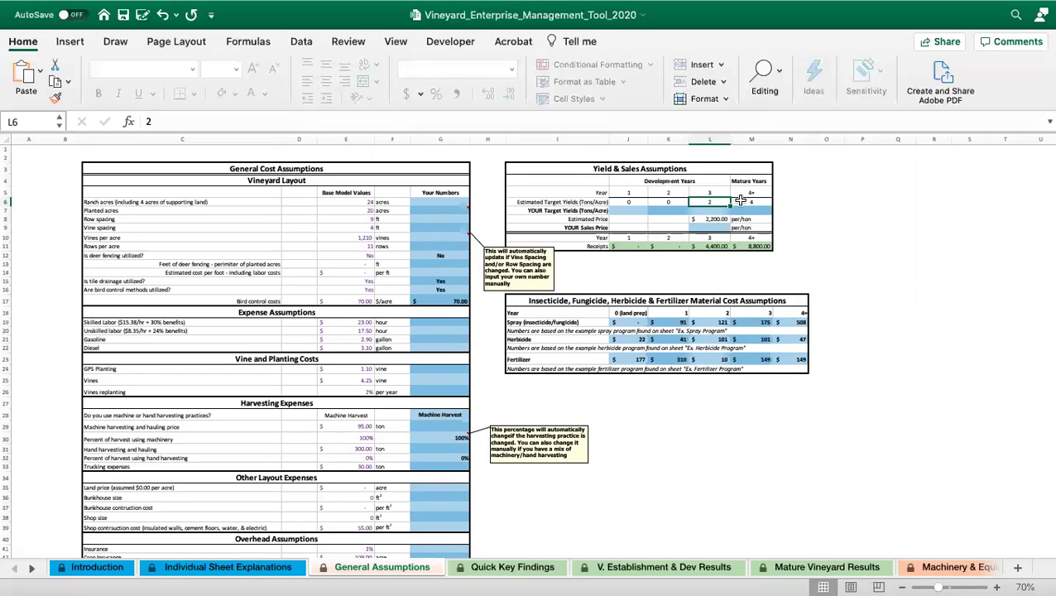
left_click(741, 201)
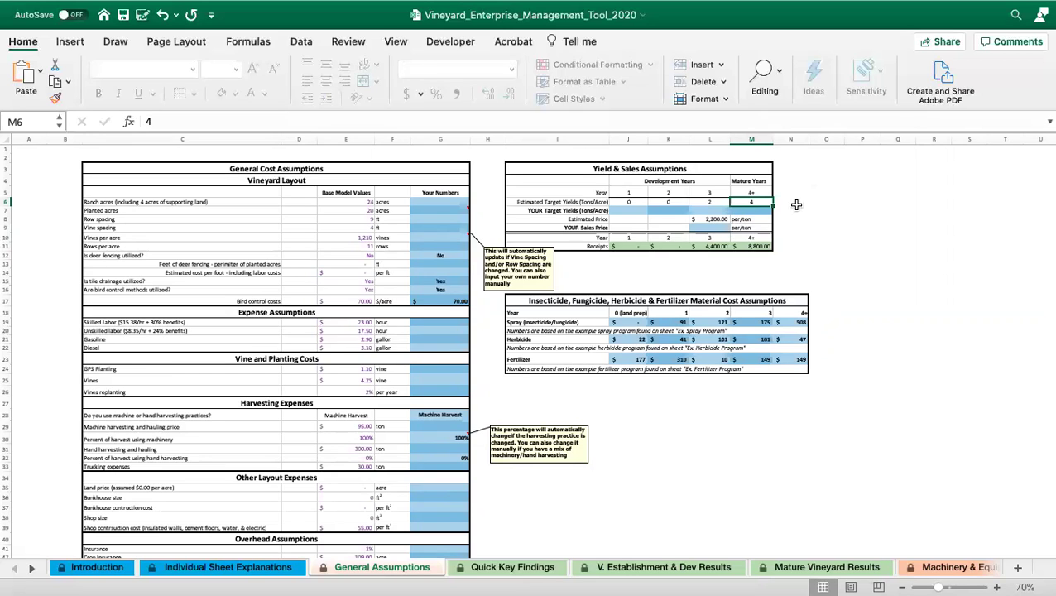
Enter your own target yields of 3 tons/acre for year 3 and 5 for year 4+, with a sales price of $2,500 per ton
left_click(717, 210)
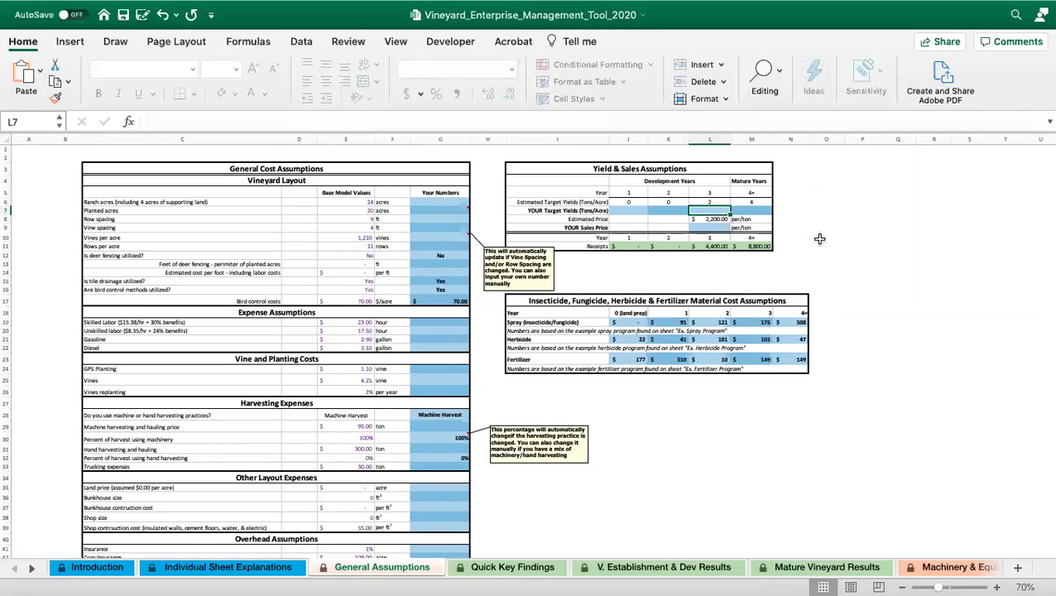
type("3")
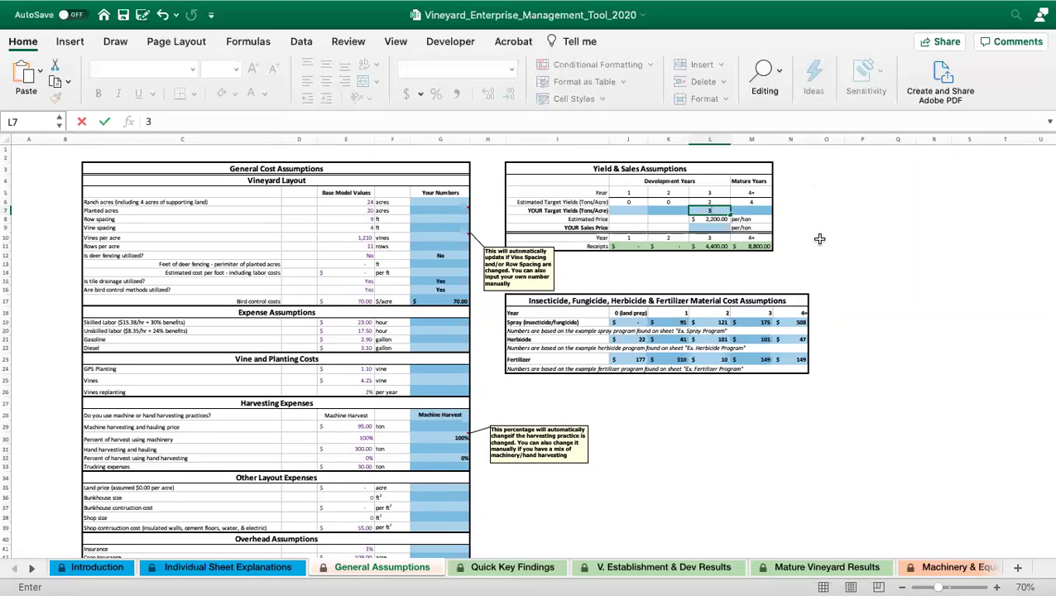
key("Tab")
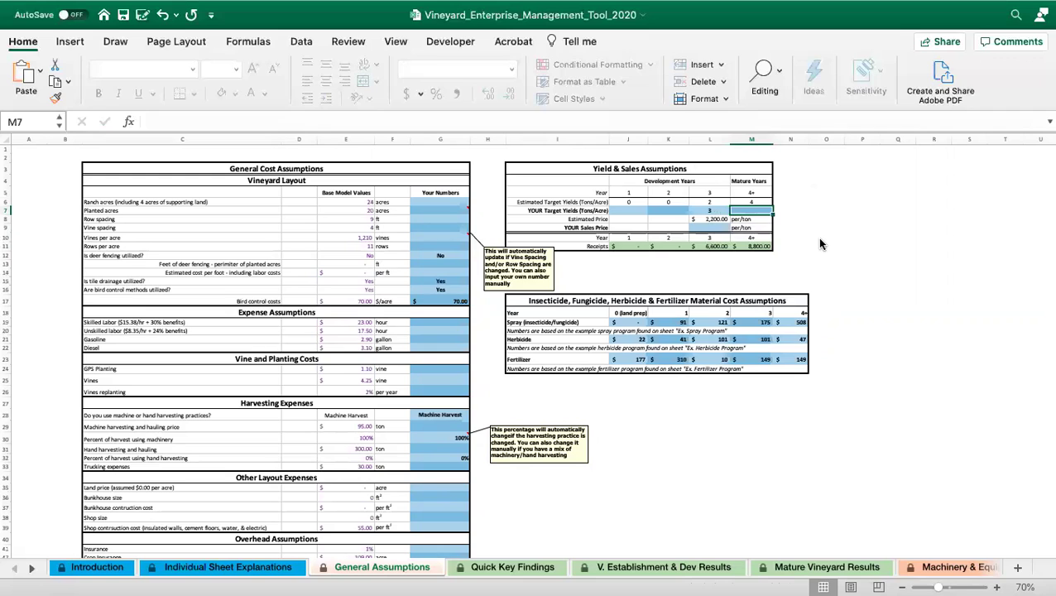
type("5")
key("Return")
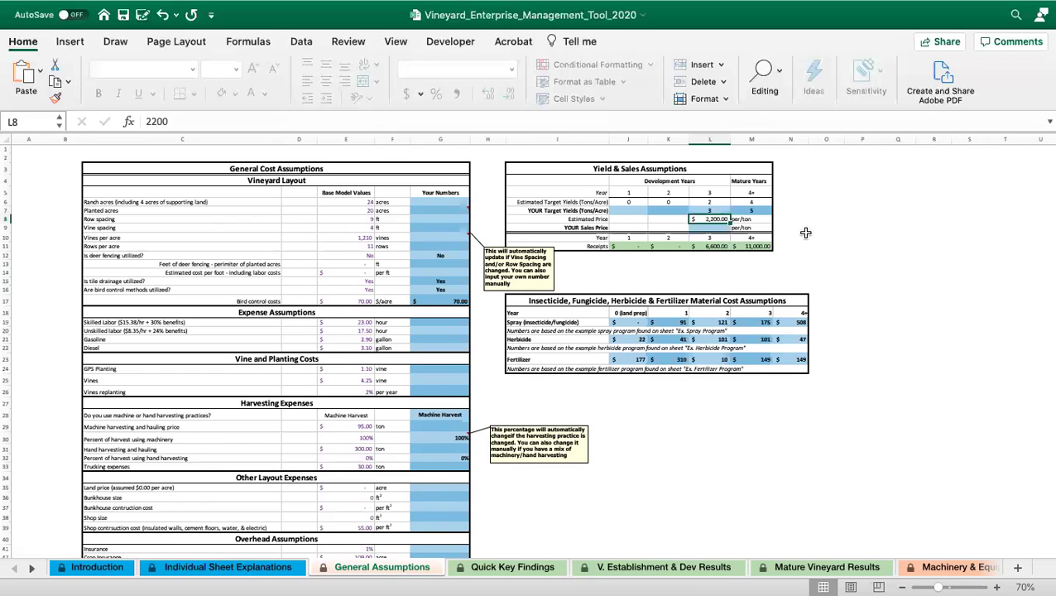
key("Down")
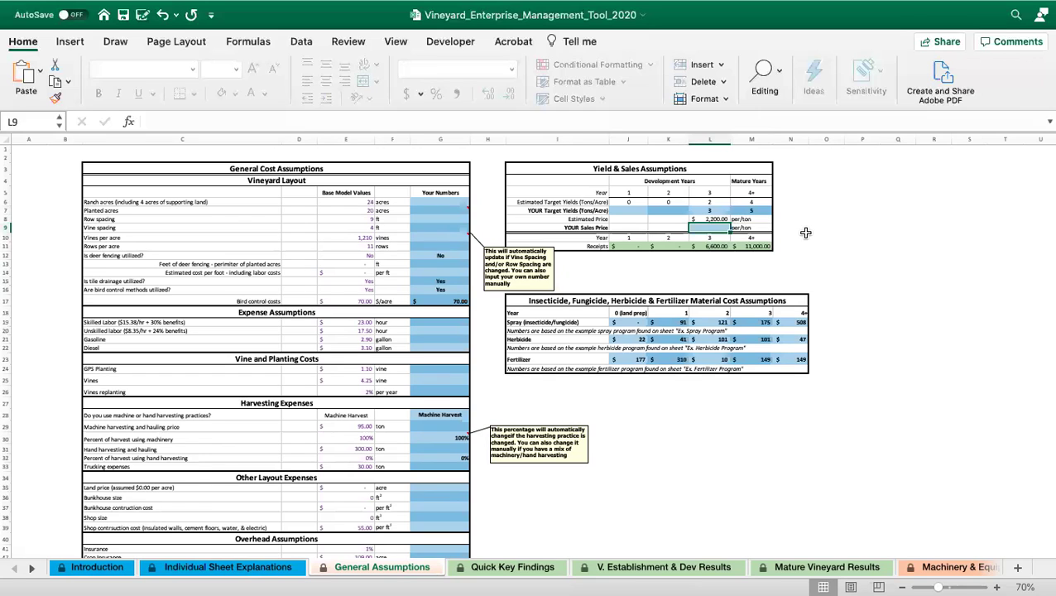
type("2500")
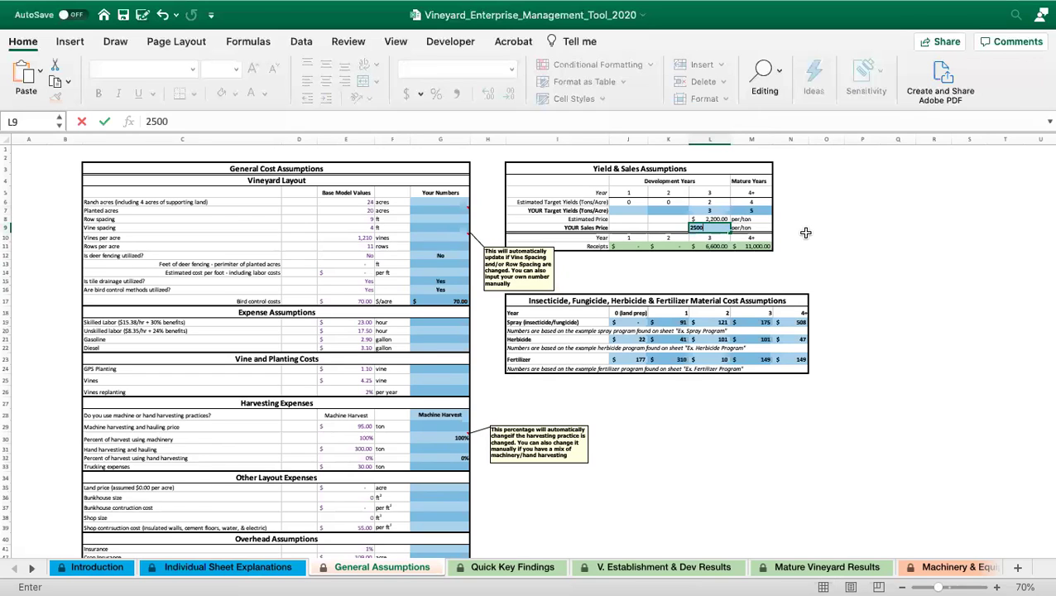
key("Return")
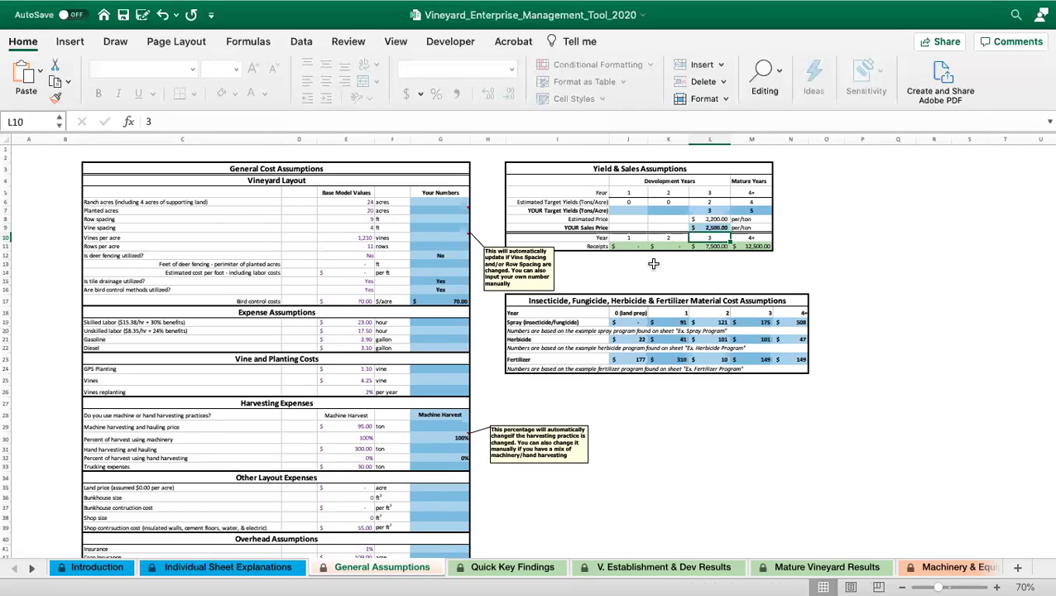
Examine the Receipts row and how year 3 receipts are calculated from the custom yield and sales price
left_click_drag(595, 246, 746, 245)
left_click(814, 246)
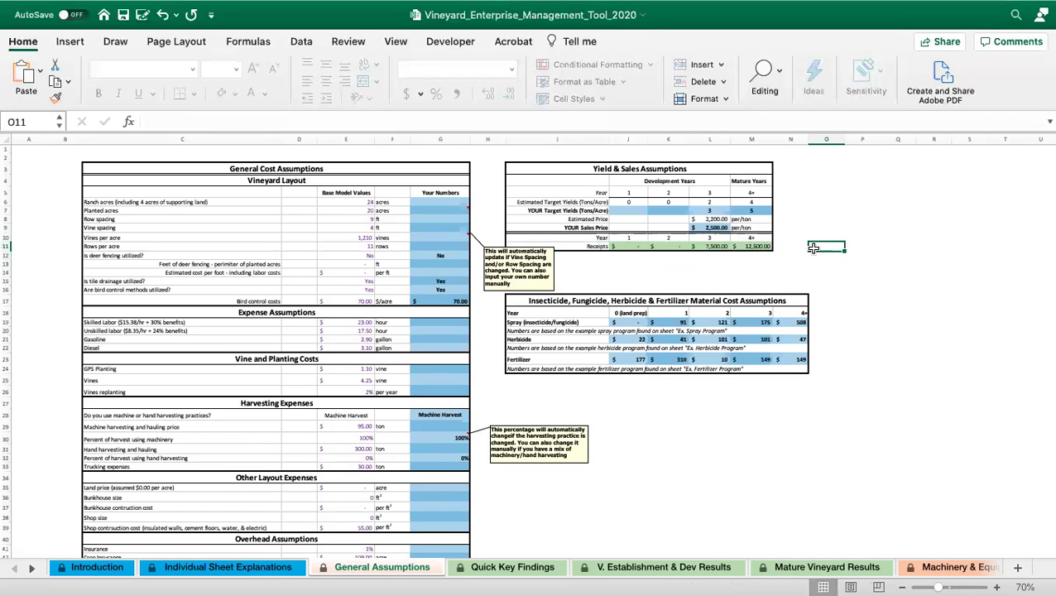
left_click(692, 210)
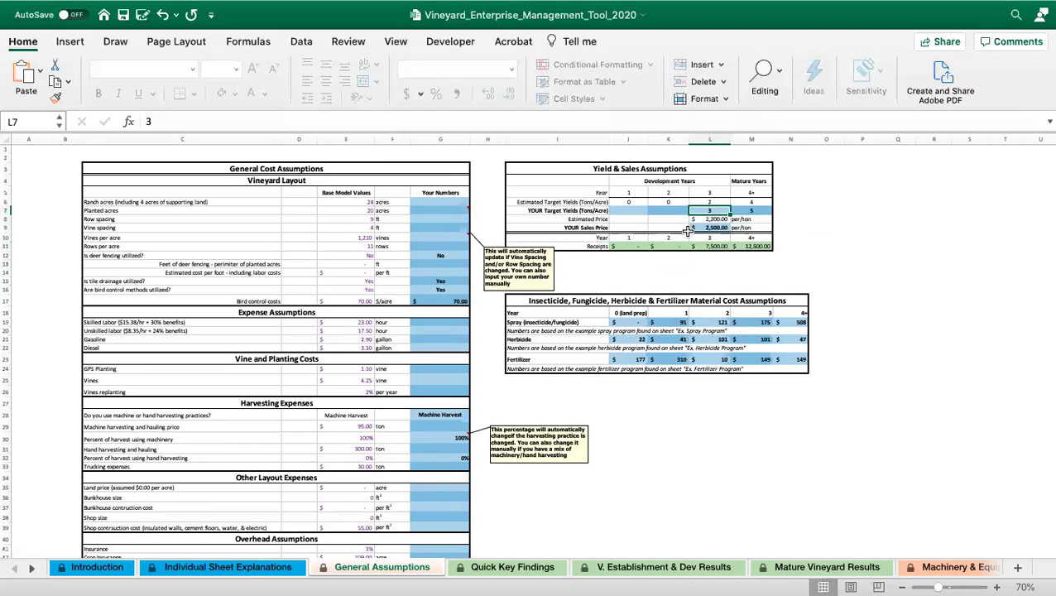
left_click(698, 228)
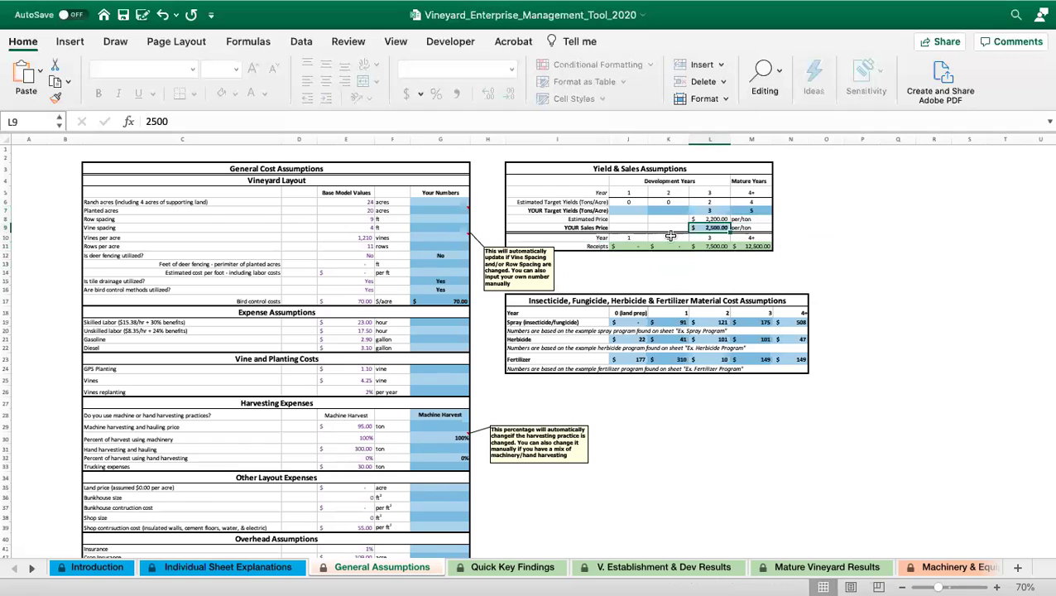
left_click(702, 246)
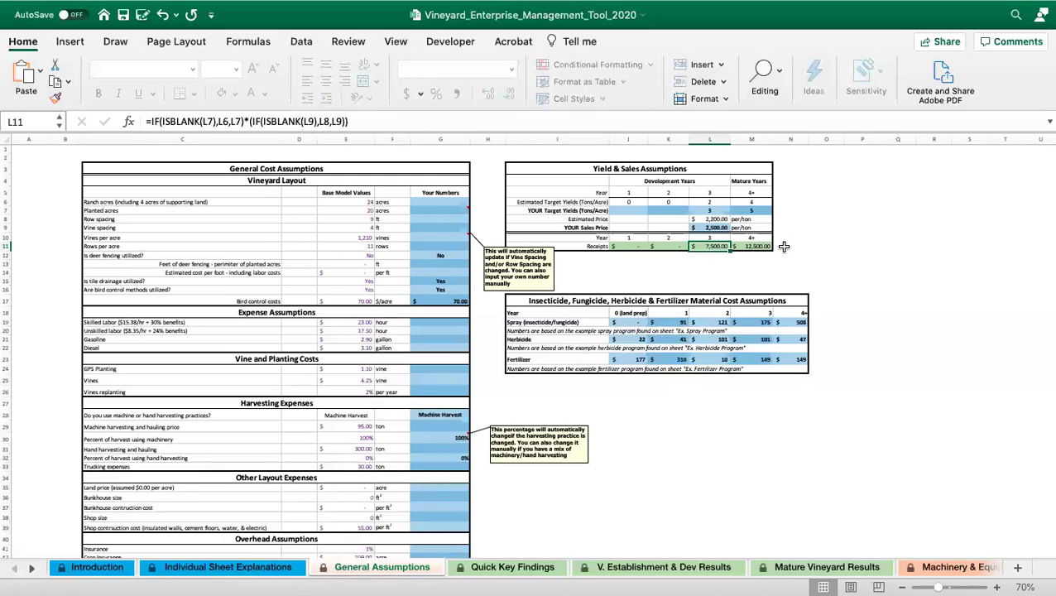
Clear the custom year 3 and year 4+ target yields and the custom sales price in Yield & Sales Assumptions
left_click(720, 211)
key("Delete")
left_click(737, 211)
key("Delete")
left_click(712, 228)
key("Delete")
left_click(863, 246)
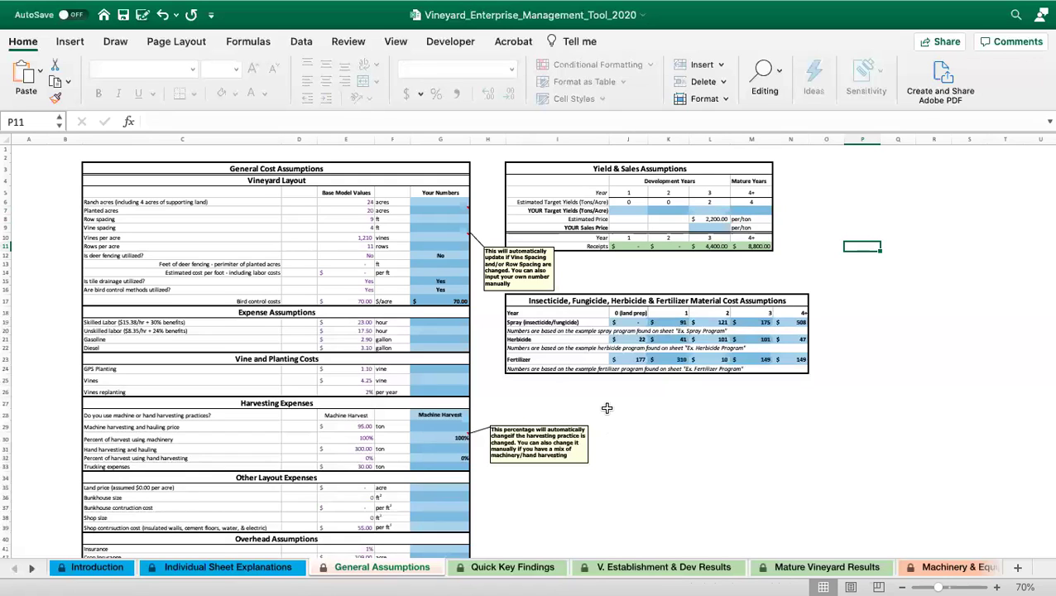
Review the spray, herbicide and fertilizer rows of the Insecticide, Fungicide, Herbicide & Fertilizer Material Cost Assumptions table
left_click(523, 321)
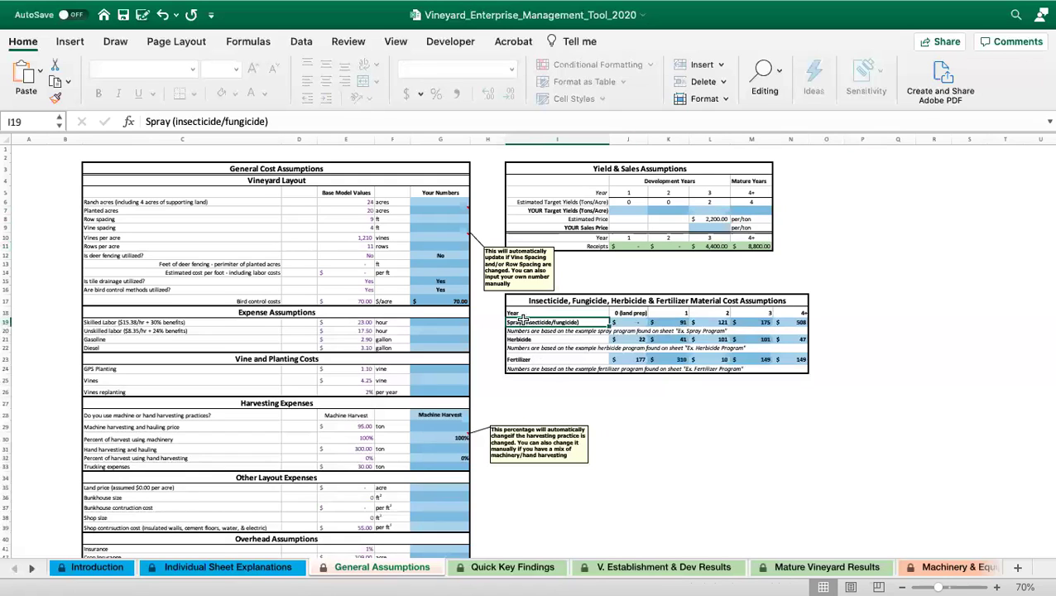
left_click(516, 339)
left_click(519, 359)
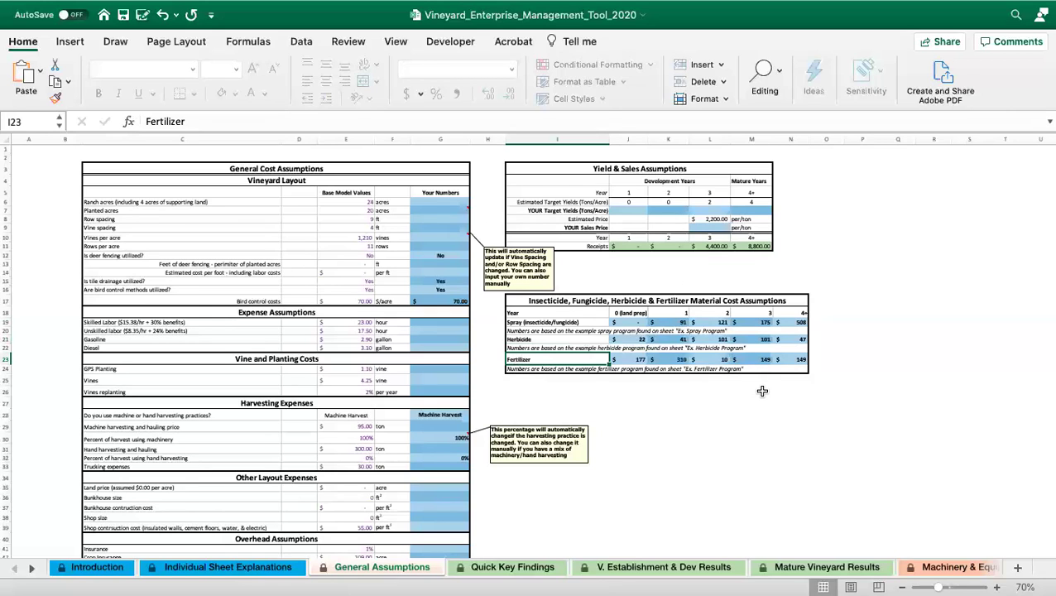
scroll(801, 380, "down", 1)
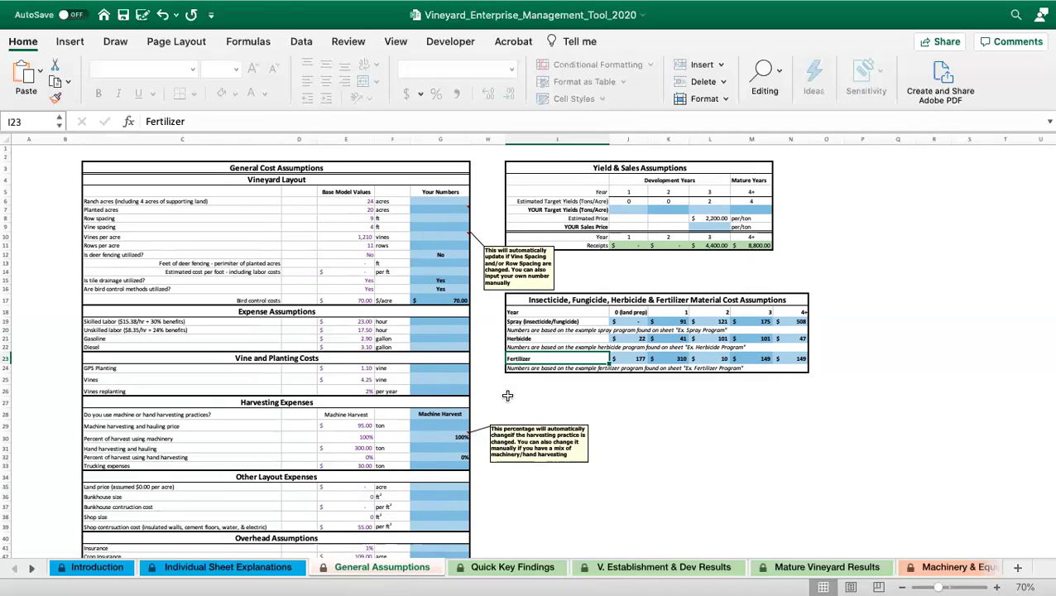
Review the Quick Key Findings sheet, checking the years to net-cumulative income and the mature vineyard's economic profit per acre
left_click(502, 567)
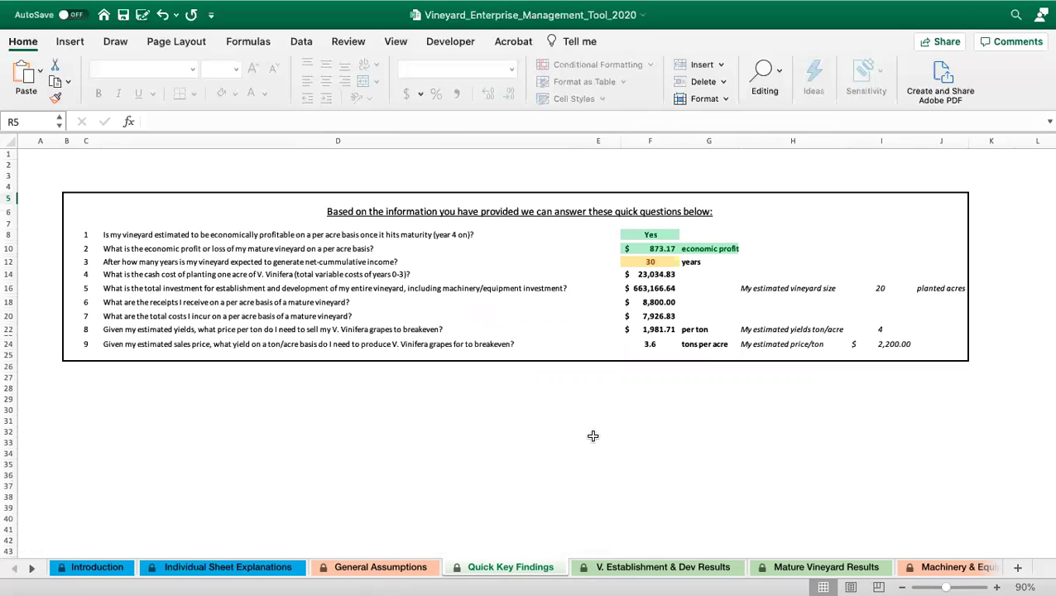
left_click(653, 262)
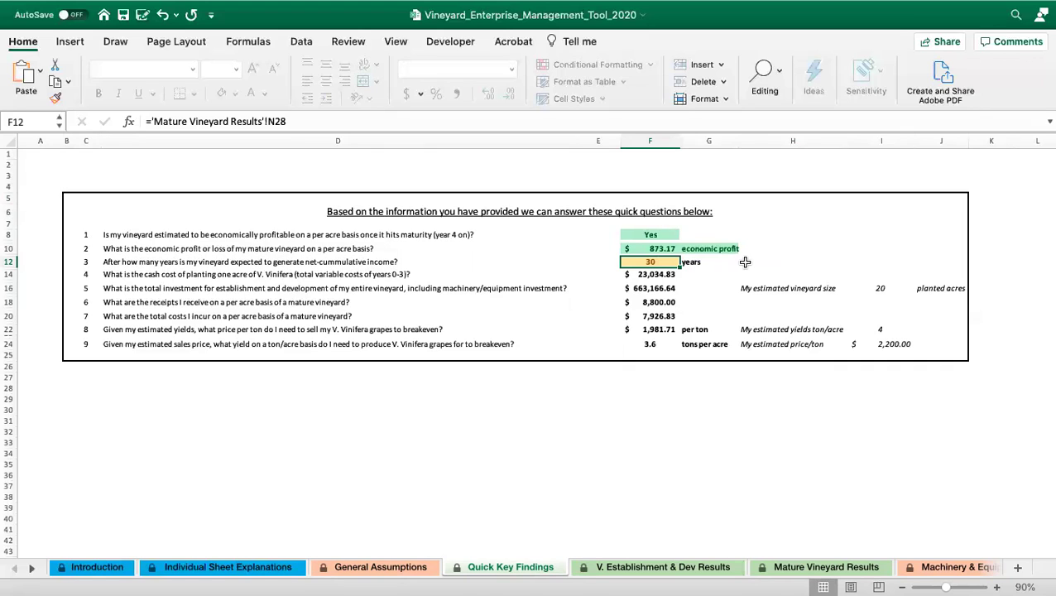
left_click(640, 249)
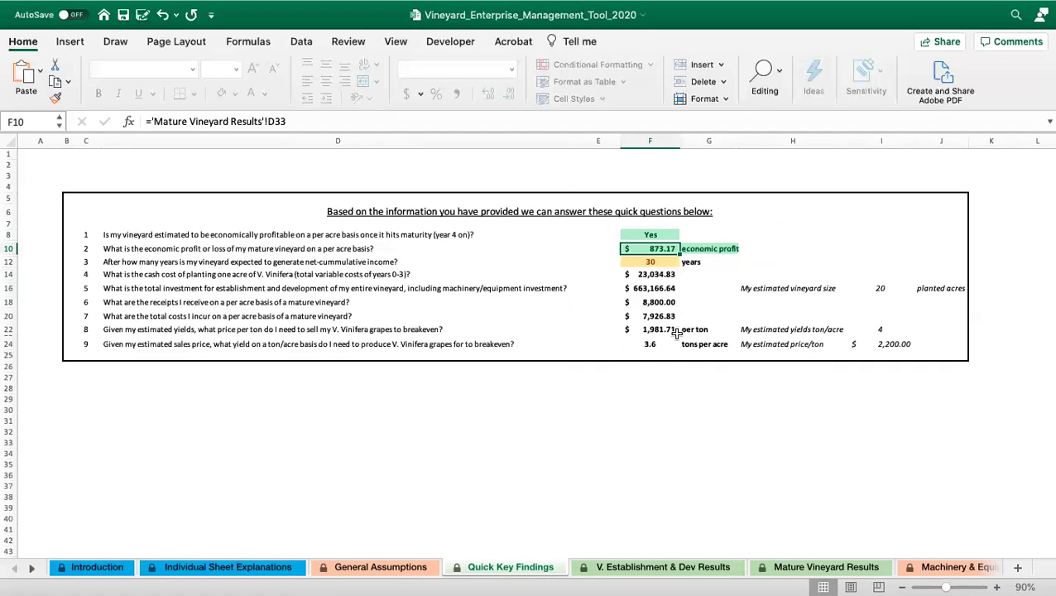
On the V. Establishment & Dev Results sheet, examine the Total Growing Costs table's cost items and Year 2 values
left_click(601, 568)
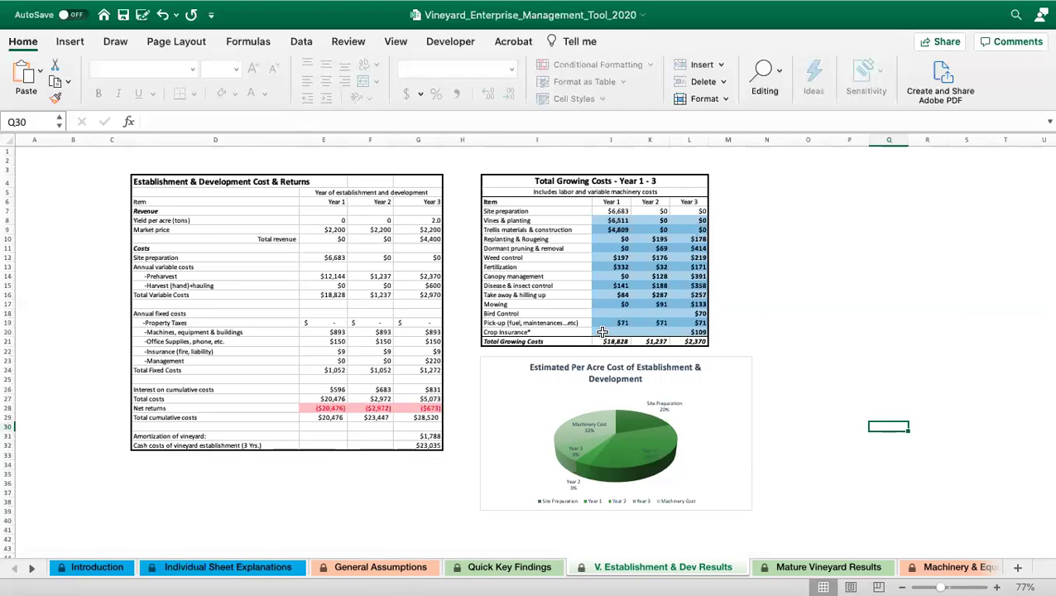
left_click_drag(540, 182, 572, 339)
left_click(635, 247)
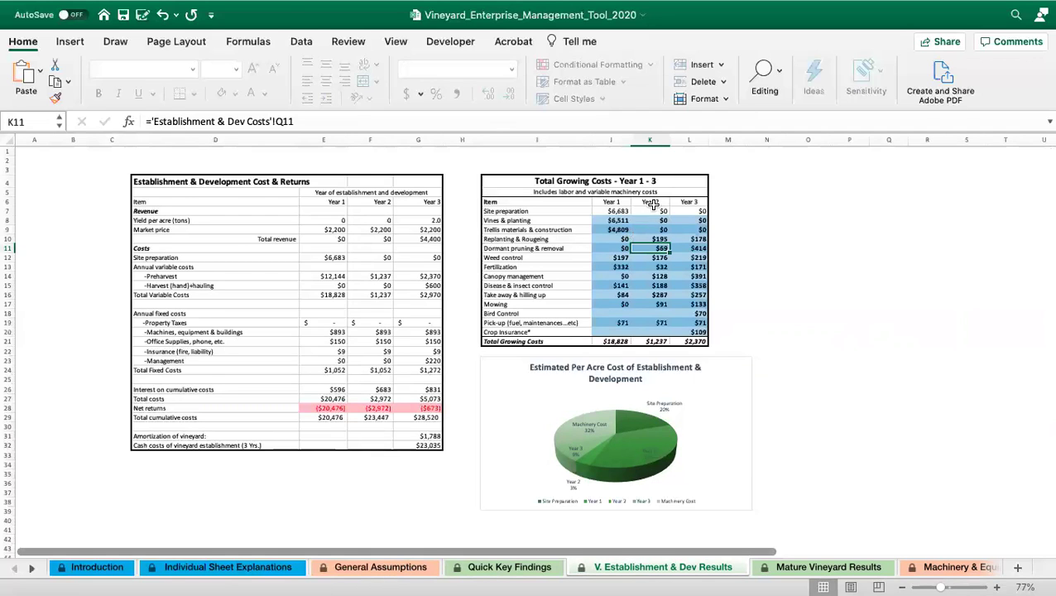
left_click_drag(650, 202, 664, 332)
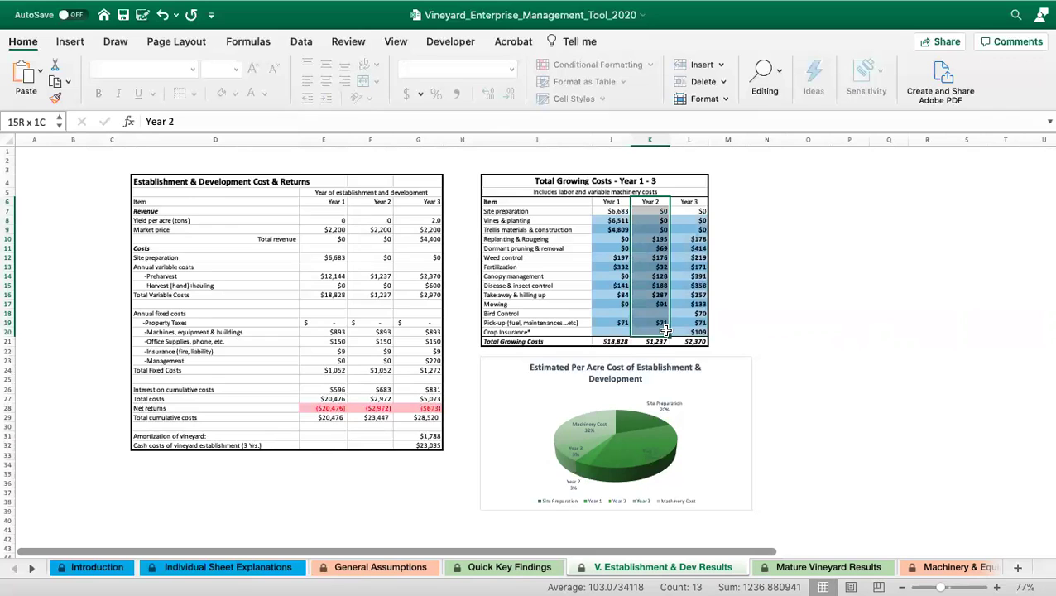
left_click(646, 314)
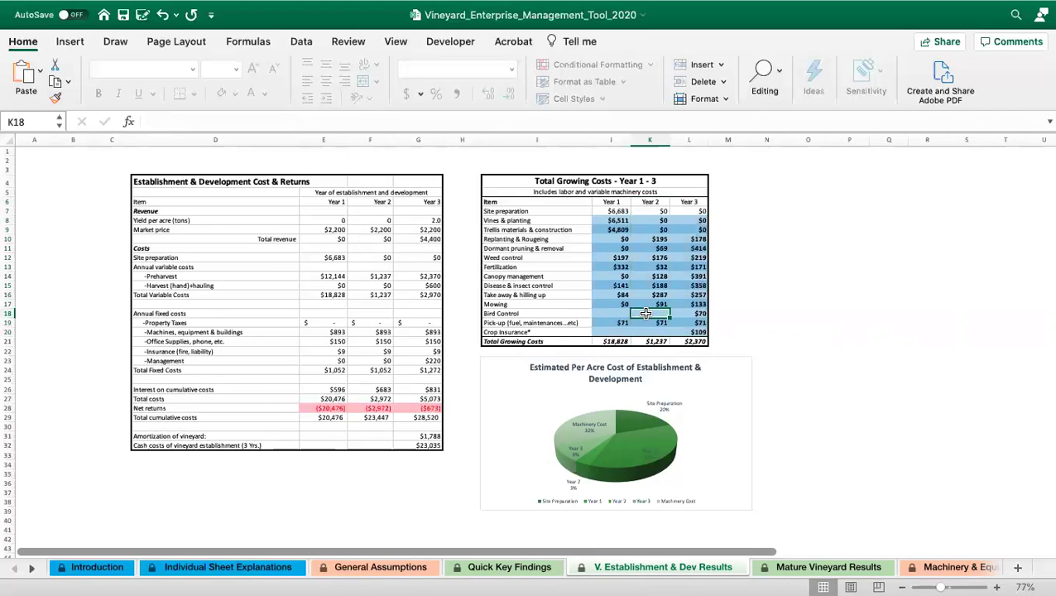
Try a Year 2 mowing cost of $200 in the Total Growing Costs table, and undo the change
left_click(646, 303)
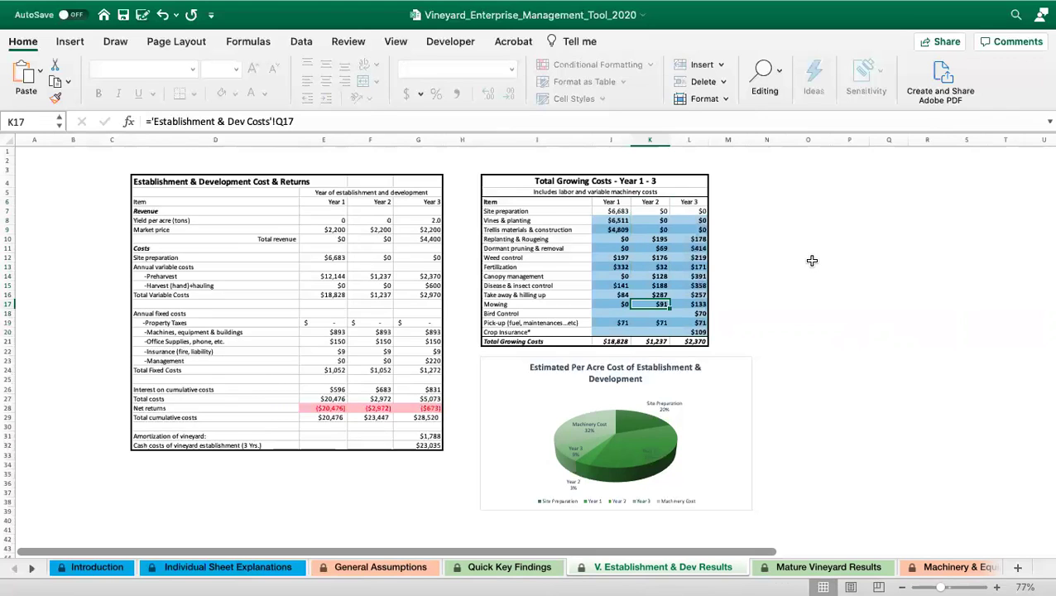
type("200")
key("Return")
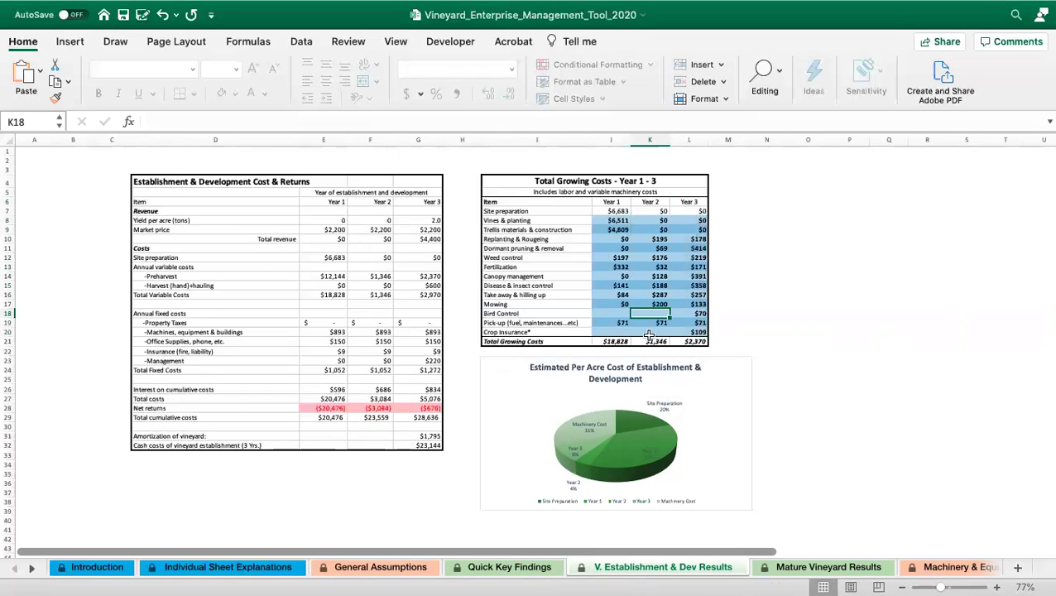
key("super+z")
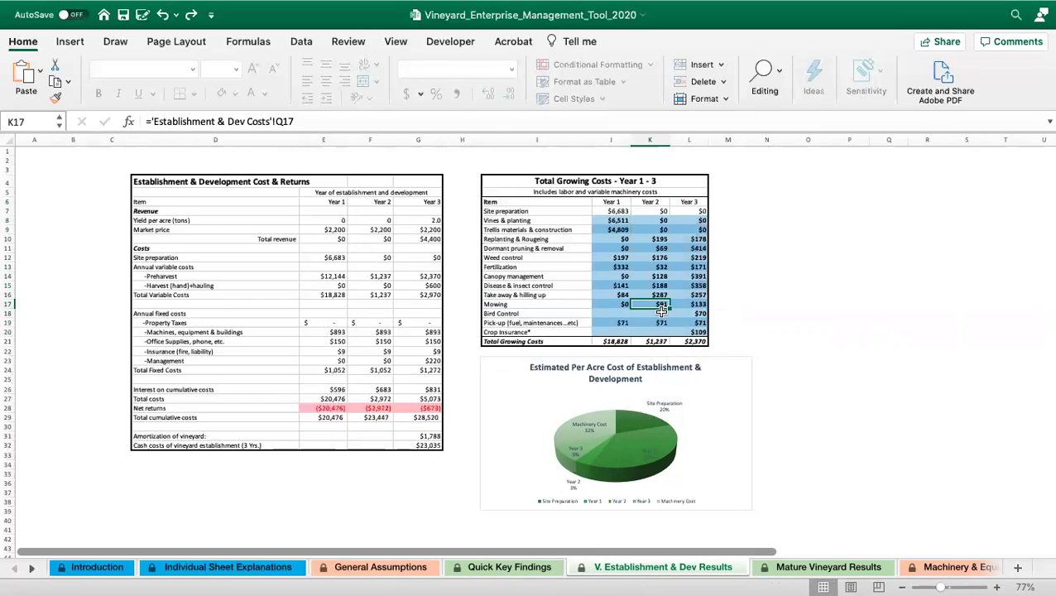
left_click(766, 285)
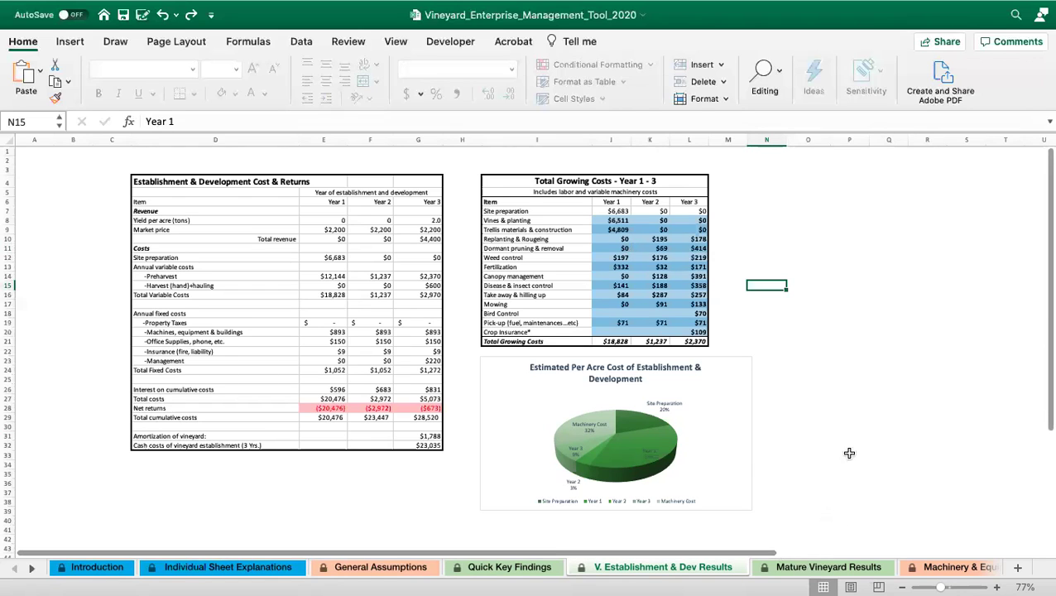
Review the costs and returns of a mature vineyard on the Mature Vineyard Results sheet
left_click(801, 569)
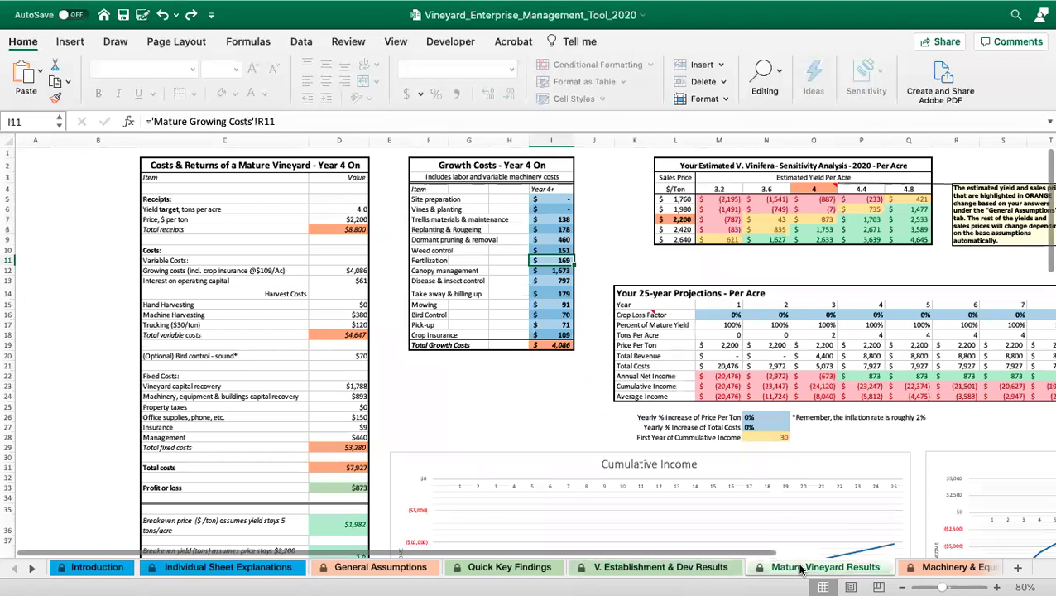
left_click(601, 241)
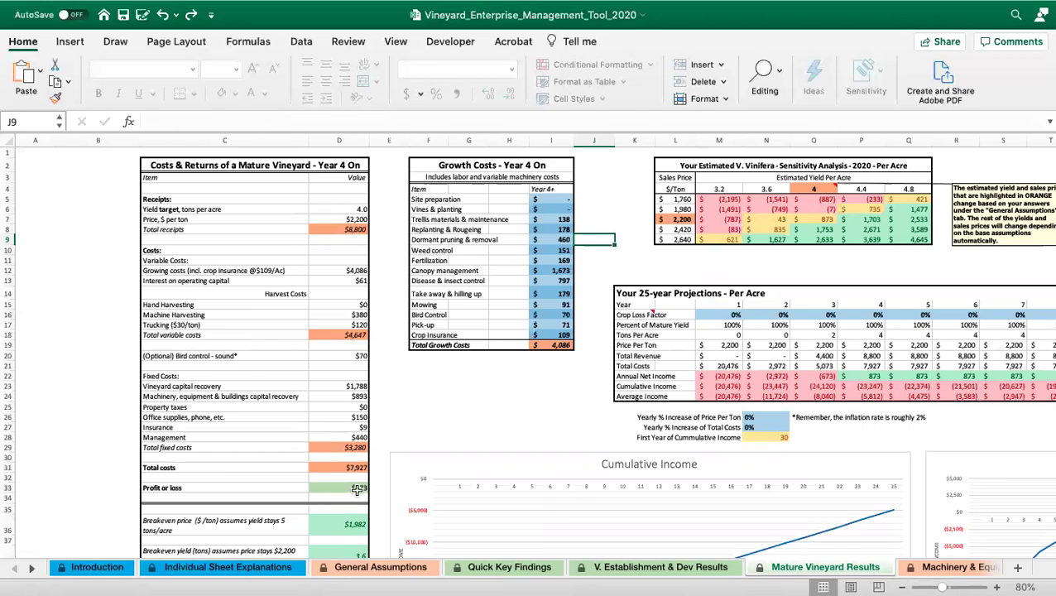
Examine the total costs, profit or loss, breakeven price and breakeven yield in the Costs & Returns of a Mature Vineyard table
scroll(329, 422, "down", 5)
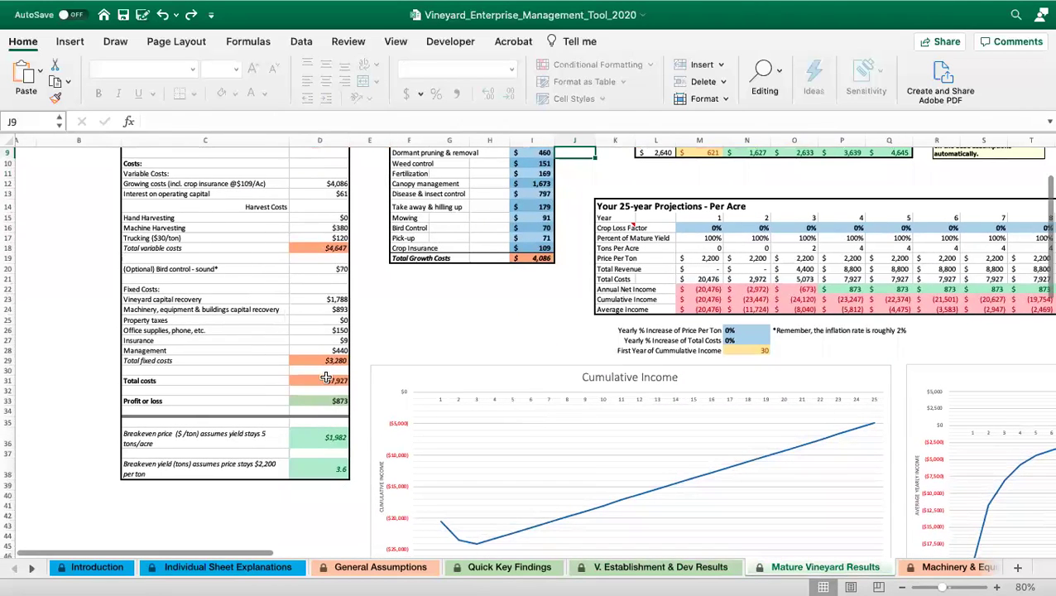
left_click(318, 380)
left_click(296, 401)
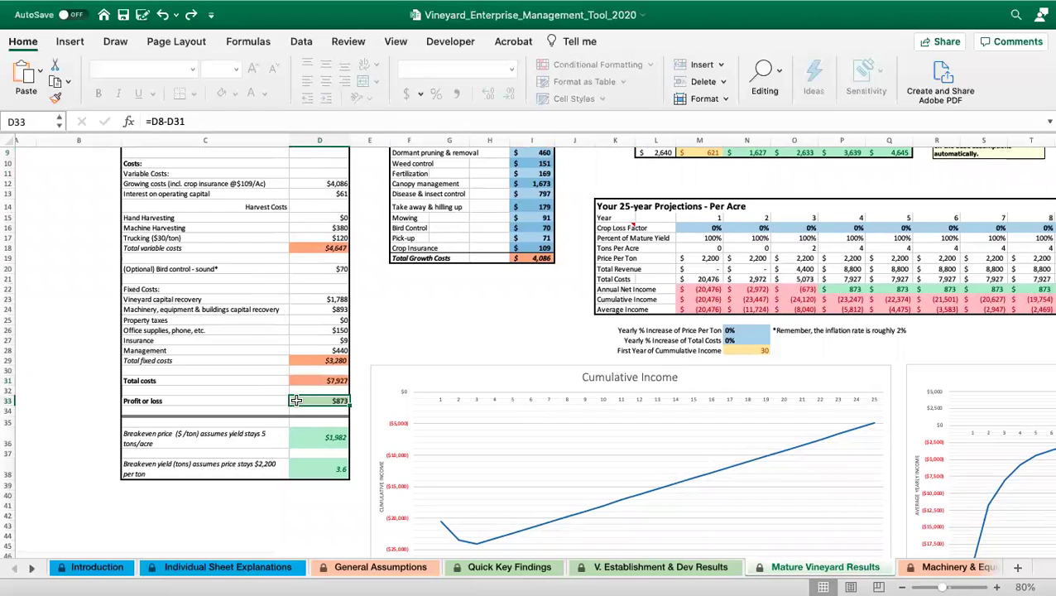
scroll(297, 400, "up", 3)
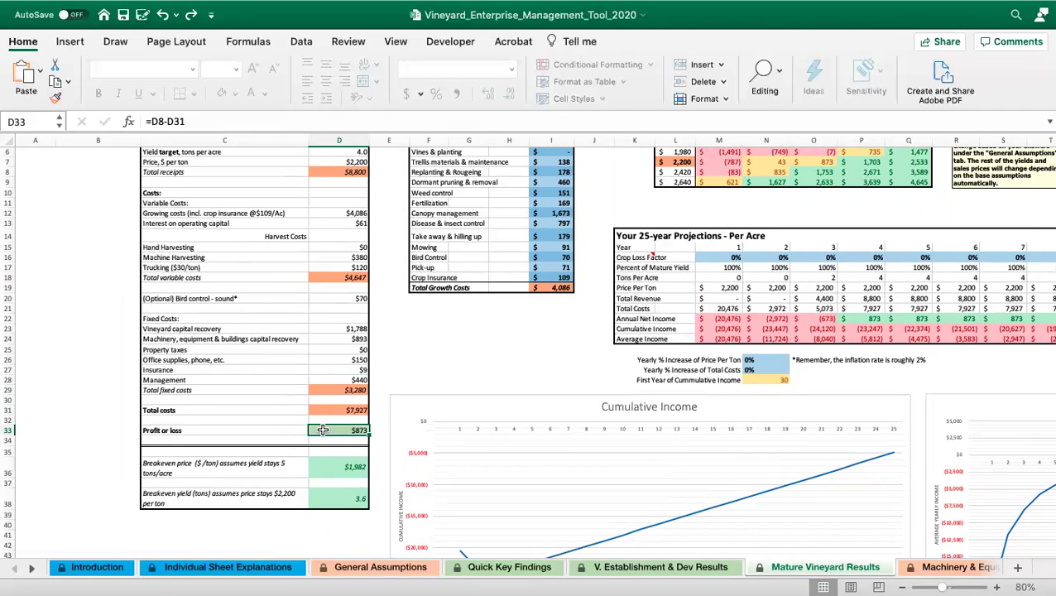
left_click(320, 463)
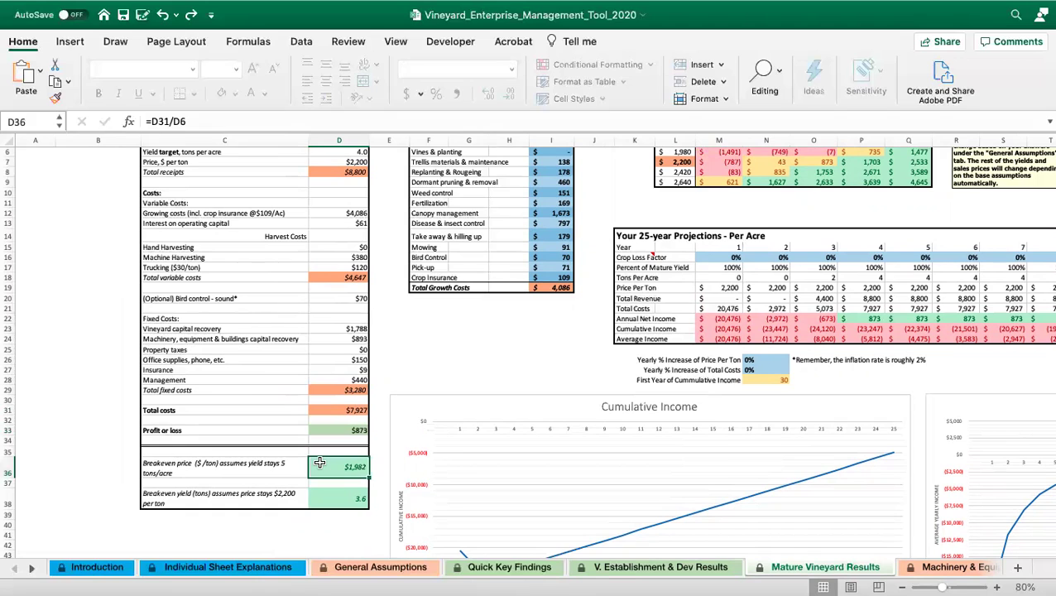
left_click(316, 502)
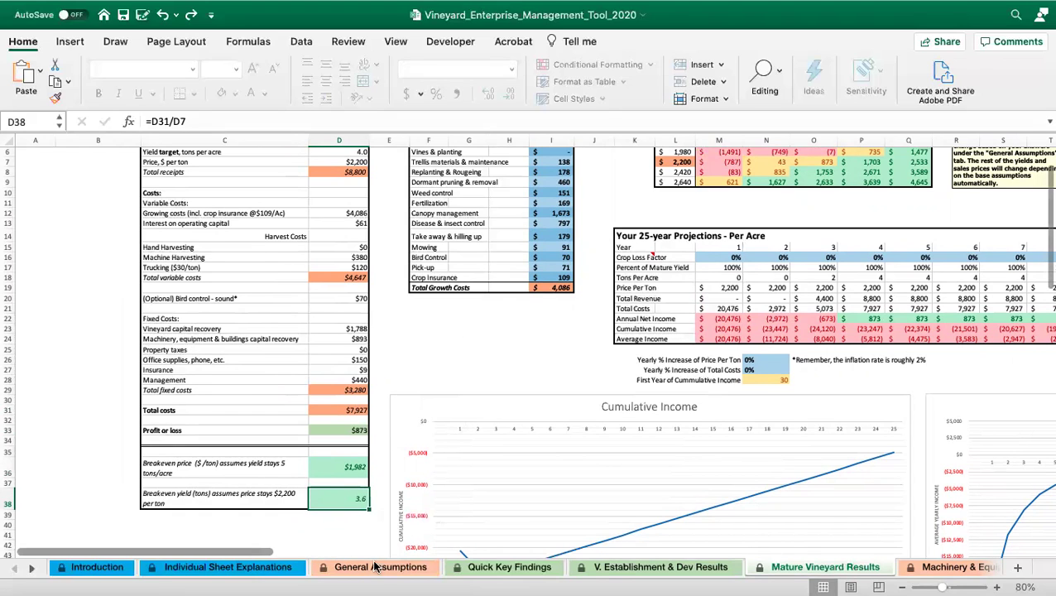
scroll(477, 334, "up", 3)
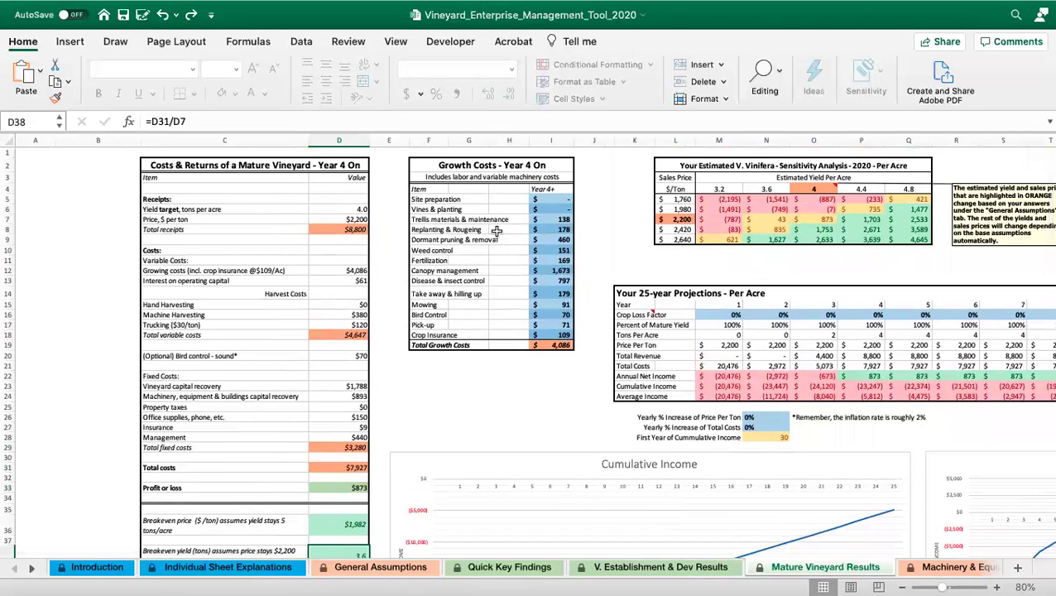
Examine the Growth Costs - Year 4 On table and the source of its fertilization cost
left_click_drag(430, 165, 451, 346)
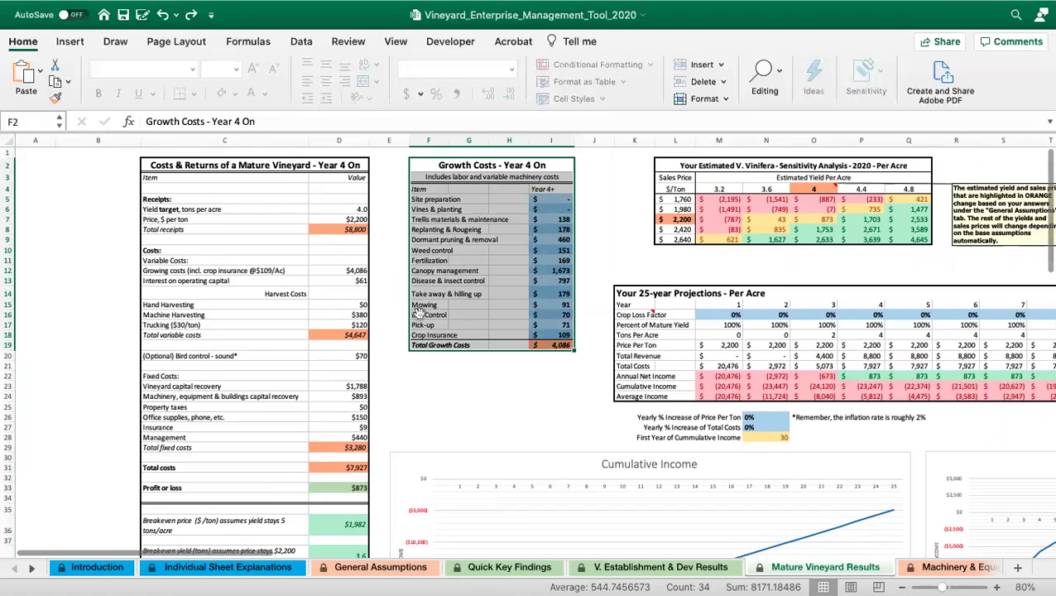
left_click(560, 260)
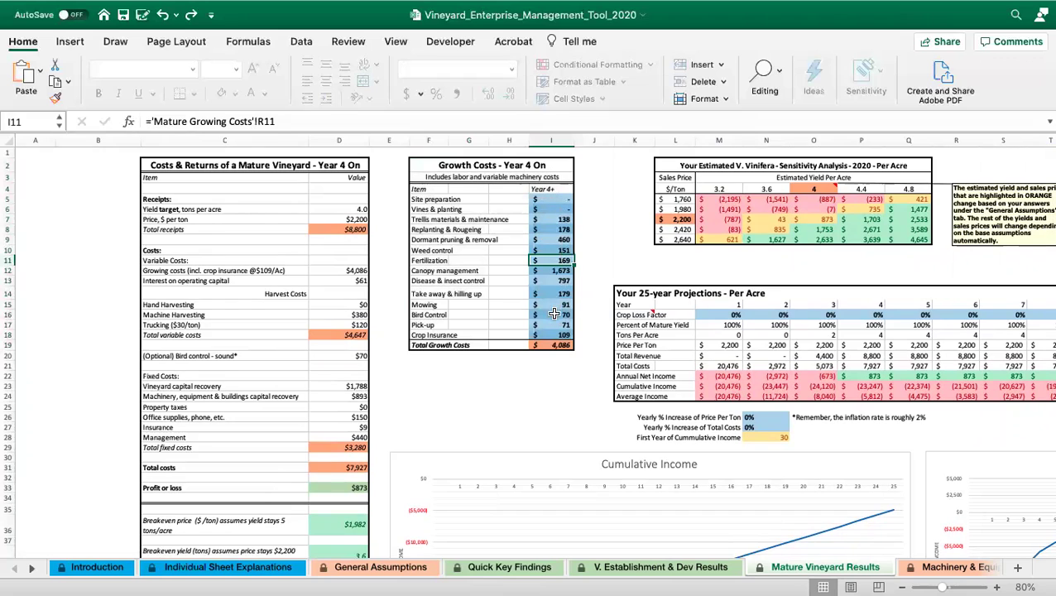
left_click(593, 228)
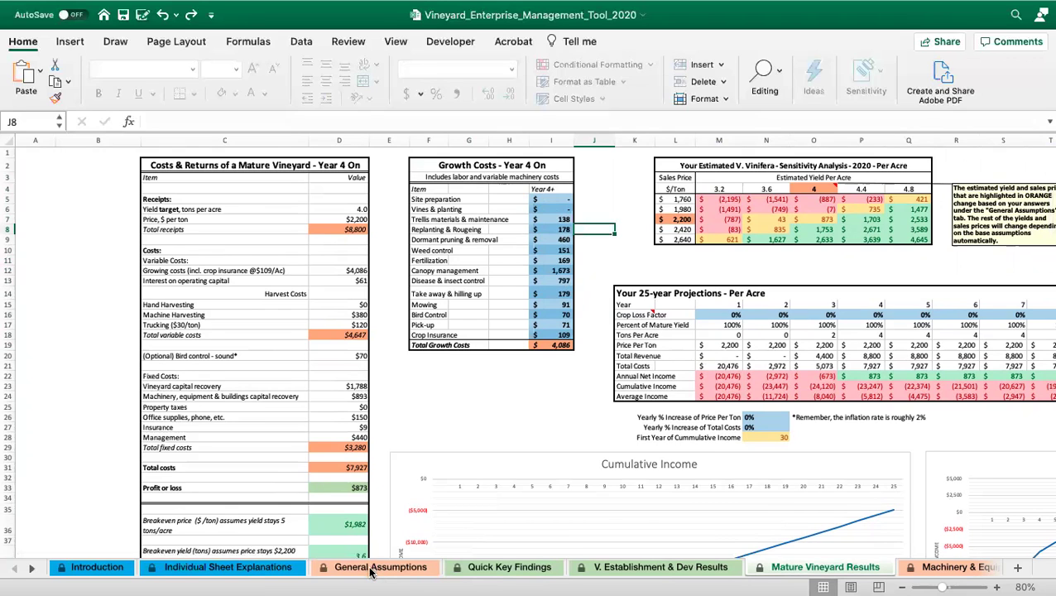
Try a weed control cost of $100 in the Growth Costs - Year 4 On table, and undo the change
left_click(555, 252)
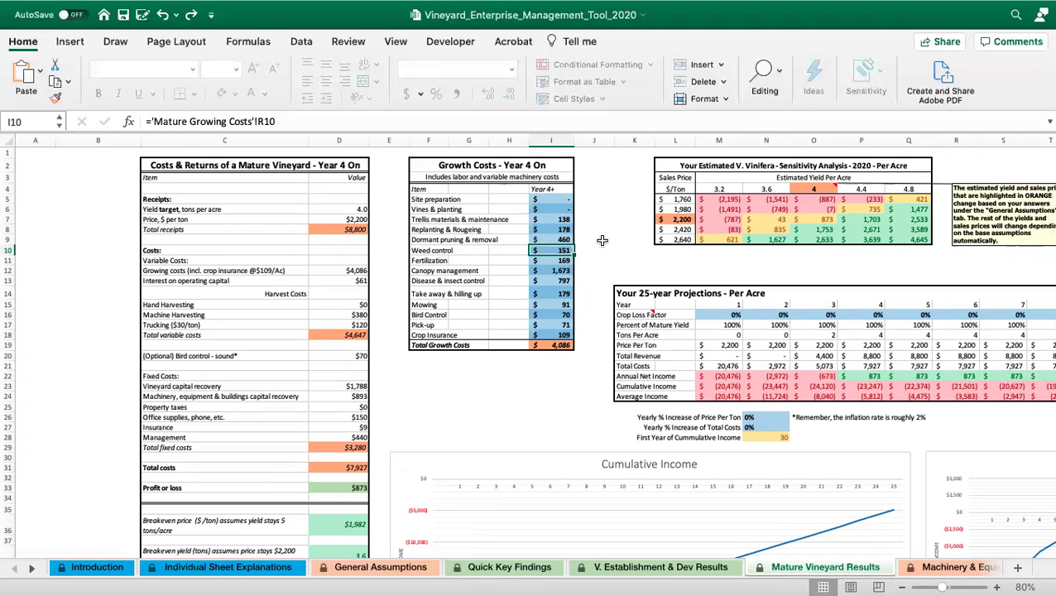
type("100")
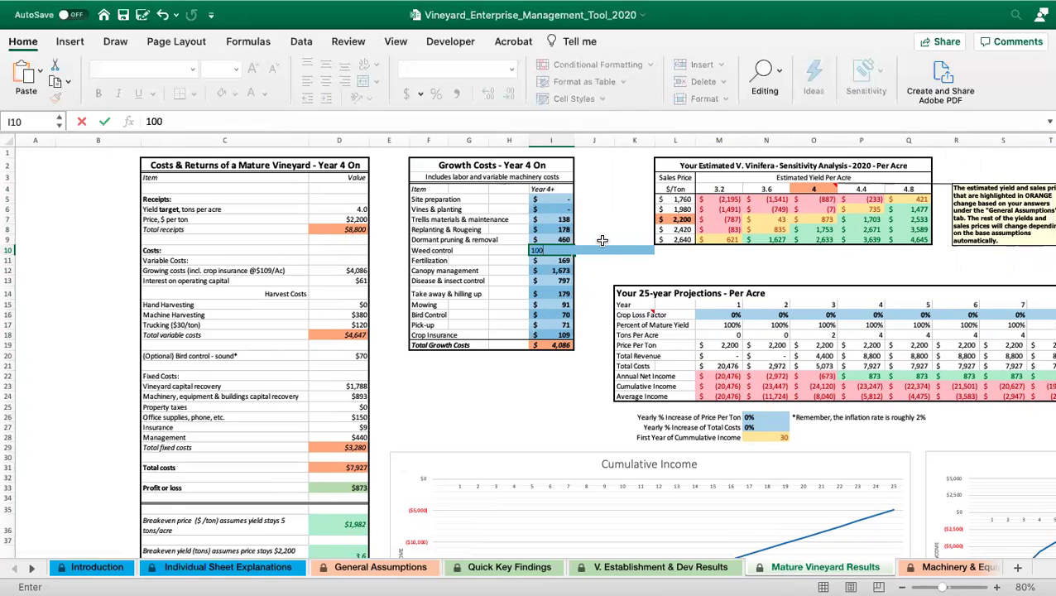
key("Return")
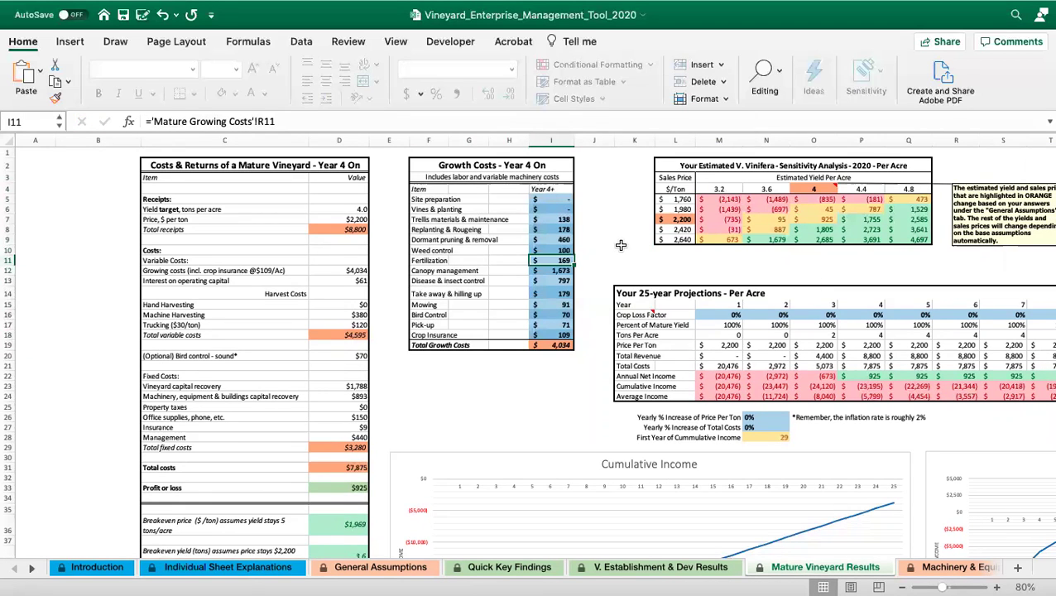
left_click(621, 246)
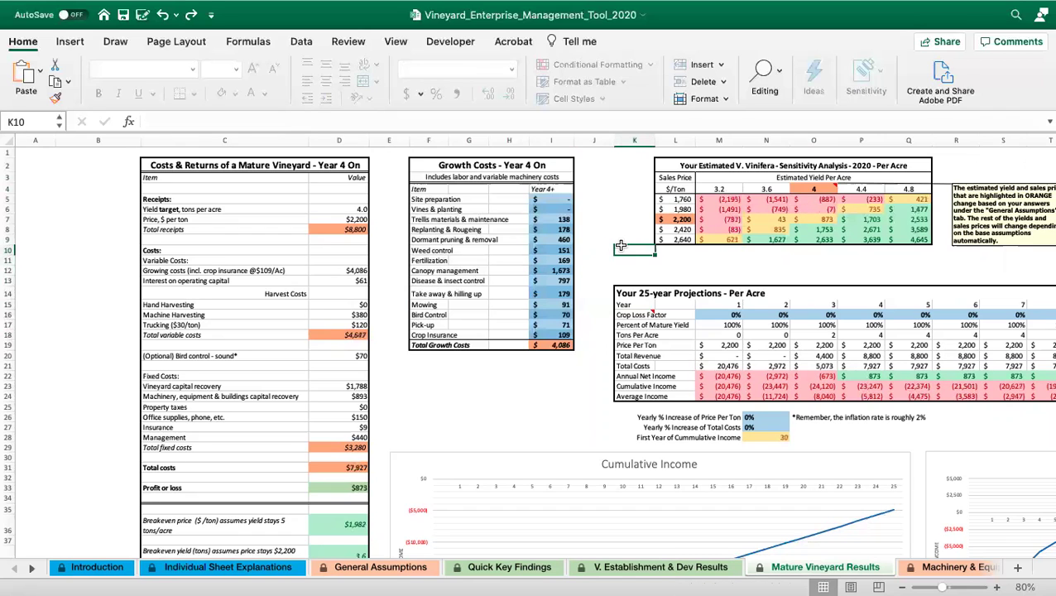
left_click(561, 250)
Examine the sensitivity analysis table, checking the formulas behind the orange-highlighted estimated yield and sales price
scroll(602, 242, "right", 5)
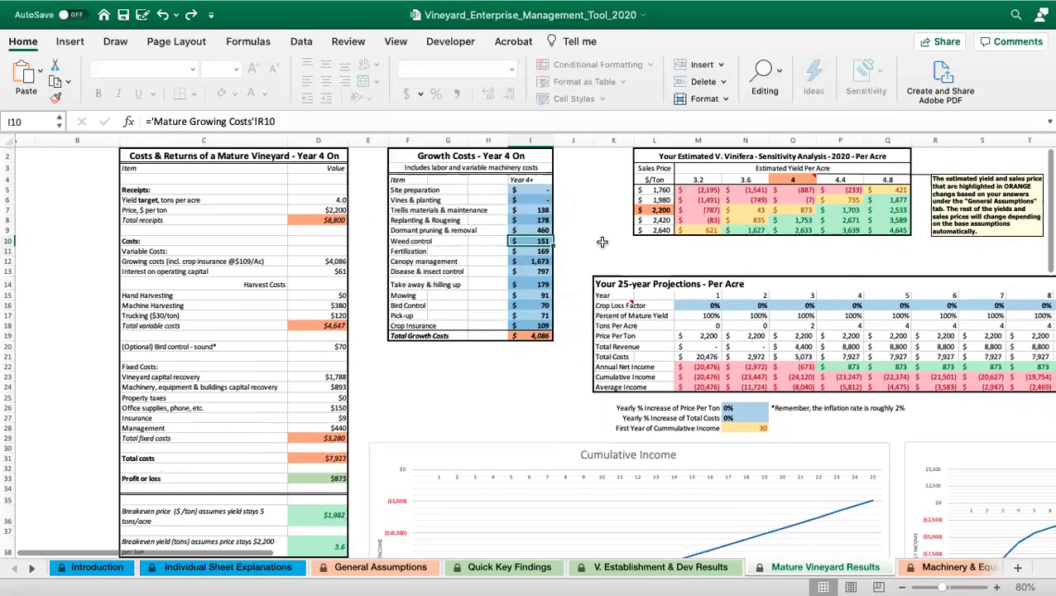
scroll(603, 242, "right", 1)
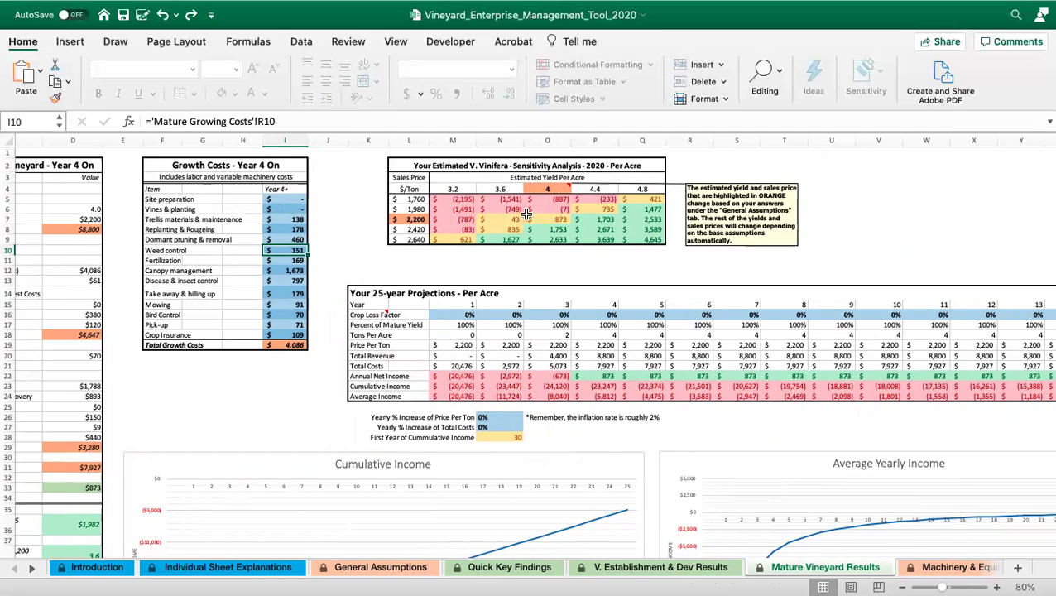
left_click(538, 189)
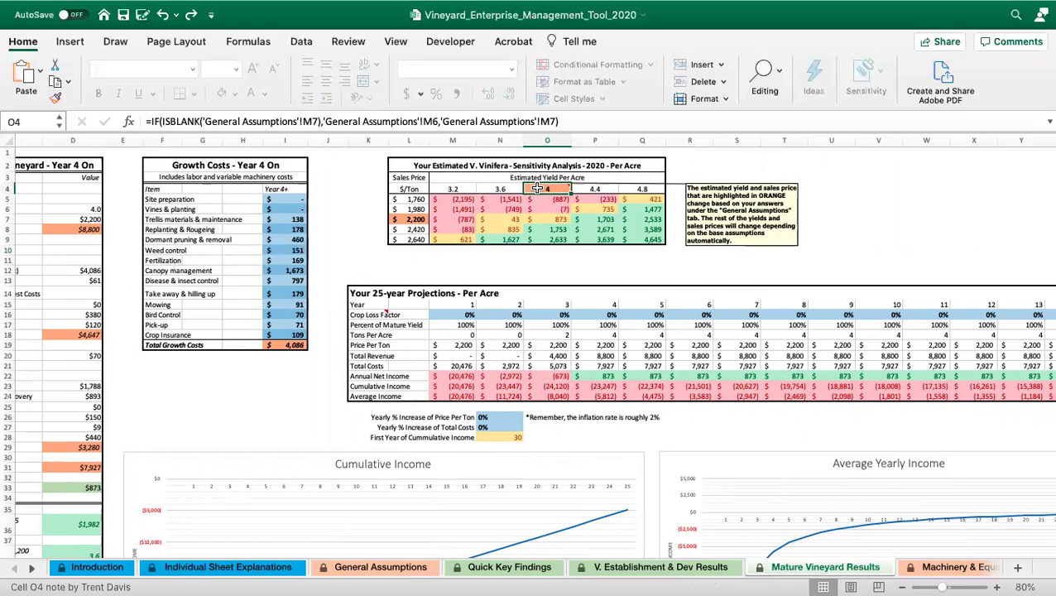
left_click(394, 220)
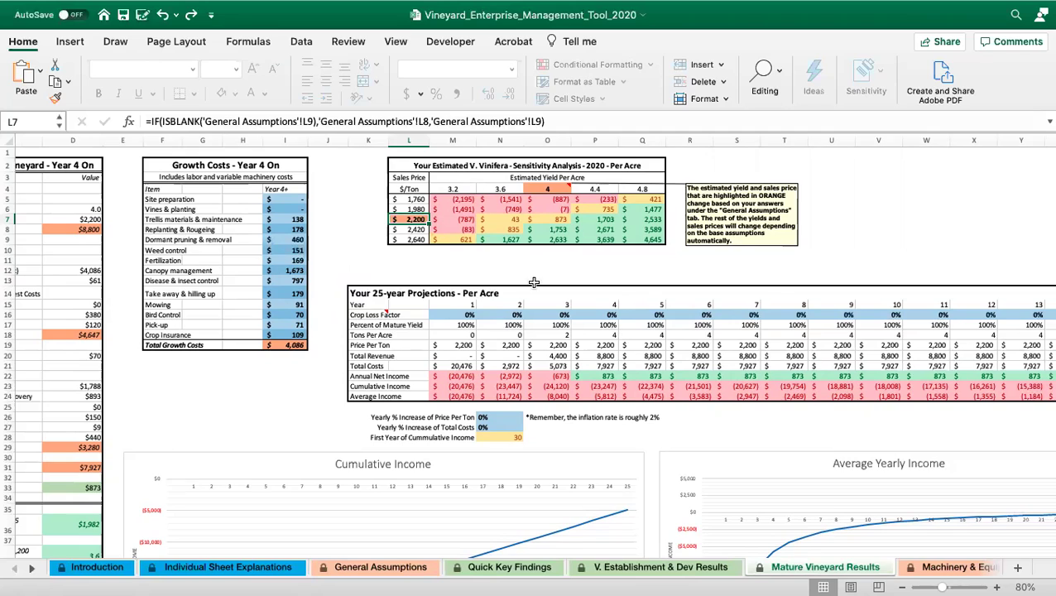
Review the 25-year per-acre projections across all years, checking the price per ton and total revenue formulas
scroll(530, 281, "right", 5)
scroll(530, 282, "down", 2)
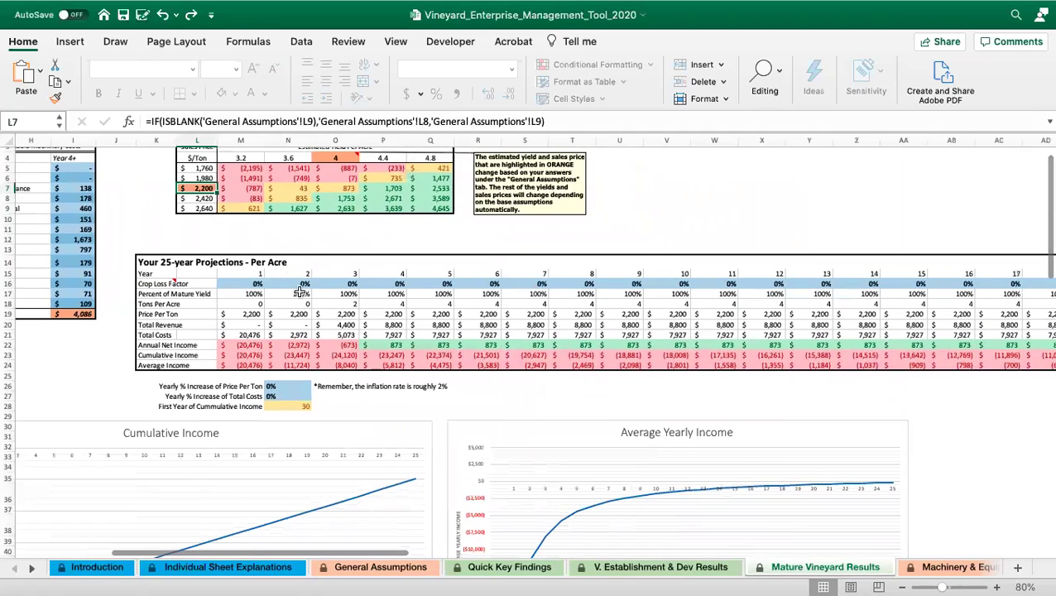
scroll(293, 278, "right", 10)
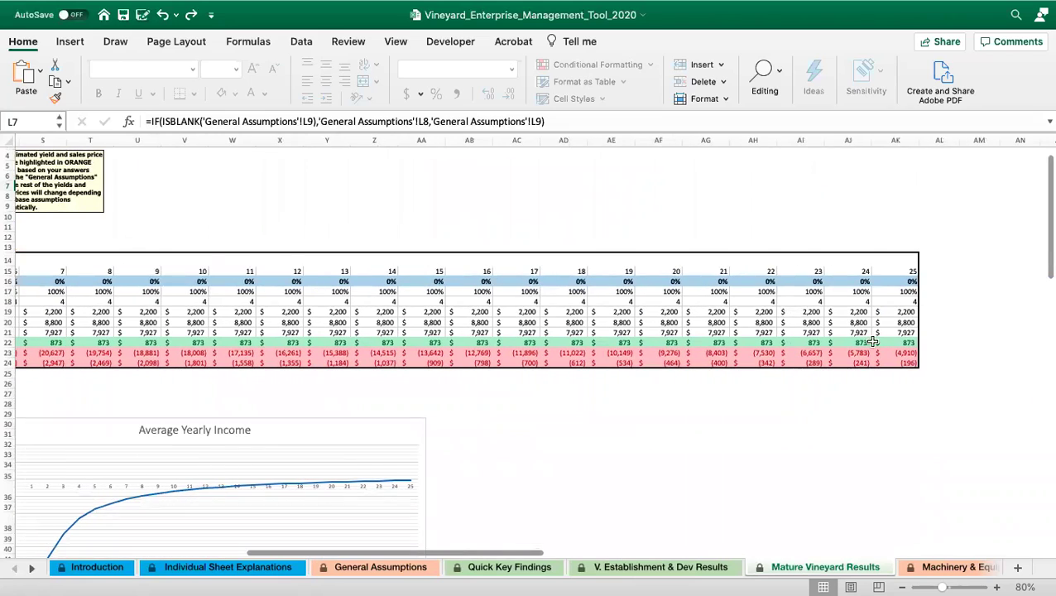
scroll(863, 321, "left", 9)
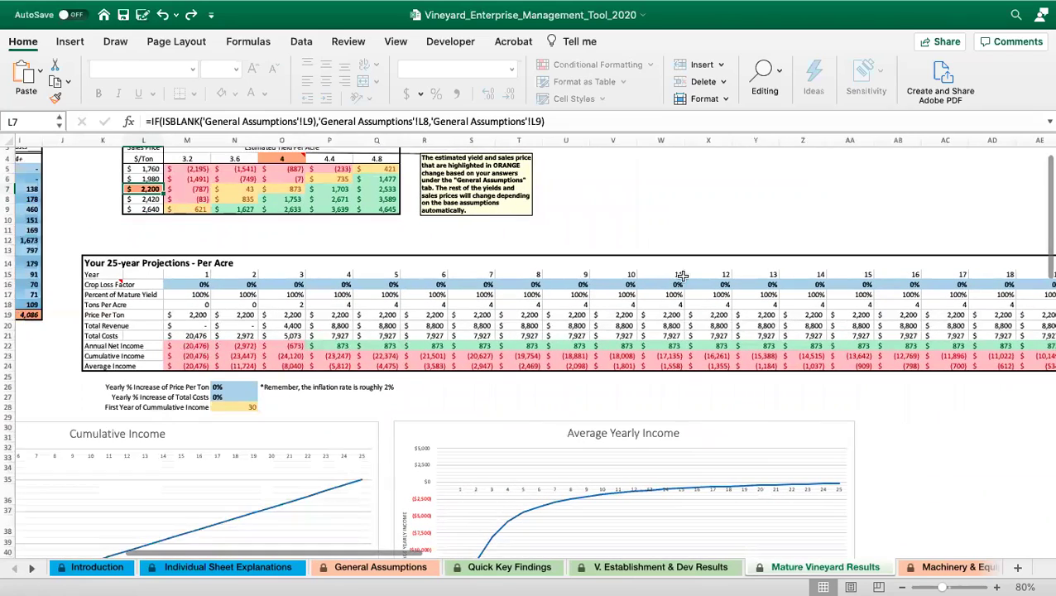
scroll(609, 326, "right", 1)
scroll(610, 325, "up", 1)
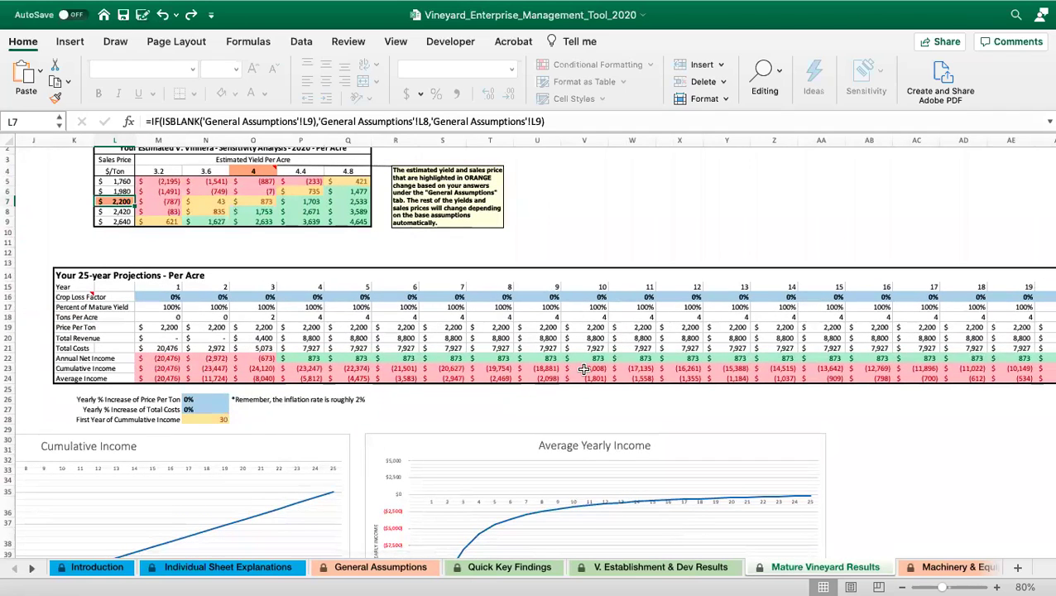
left_click(662, 327)
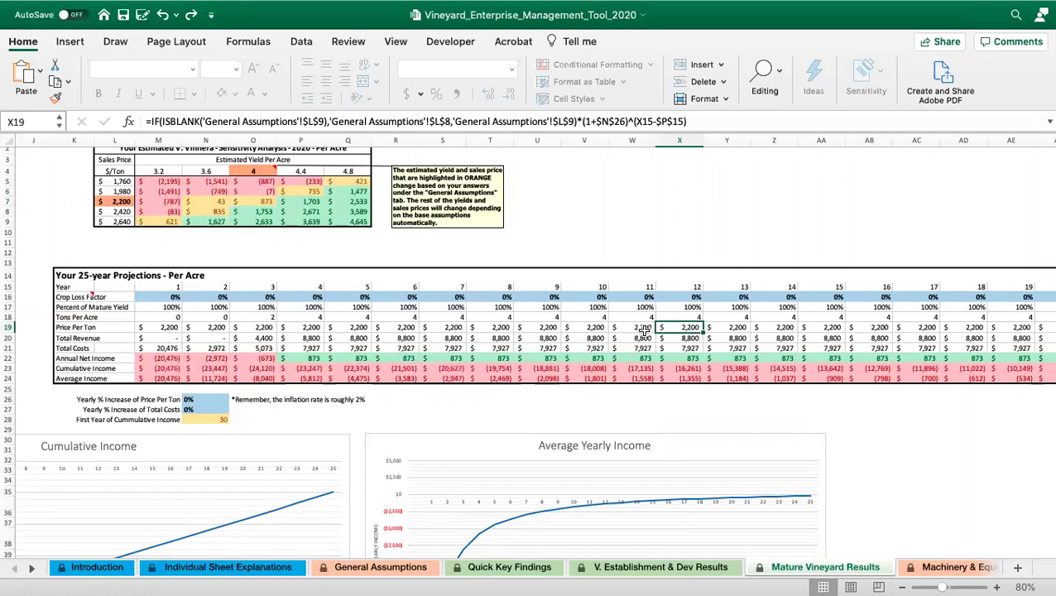
left_click(357, 349)
left_click(356, 337)
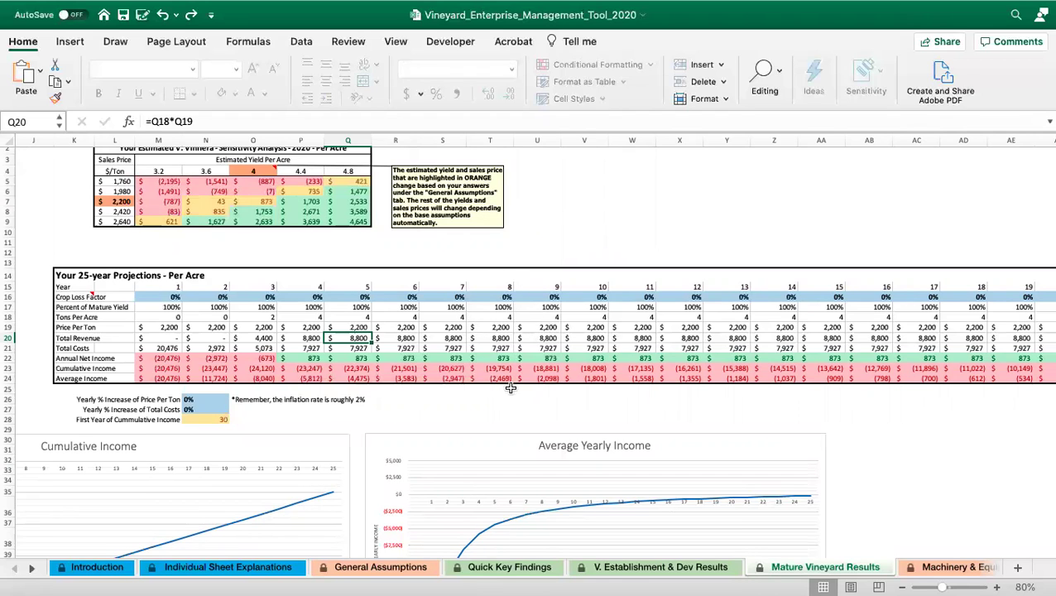
Try a 100% crop loss factor in Year 8, check the first year of cumulative income, and reset the factor to 0%
left_click(481, 296)
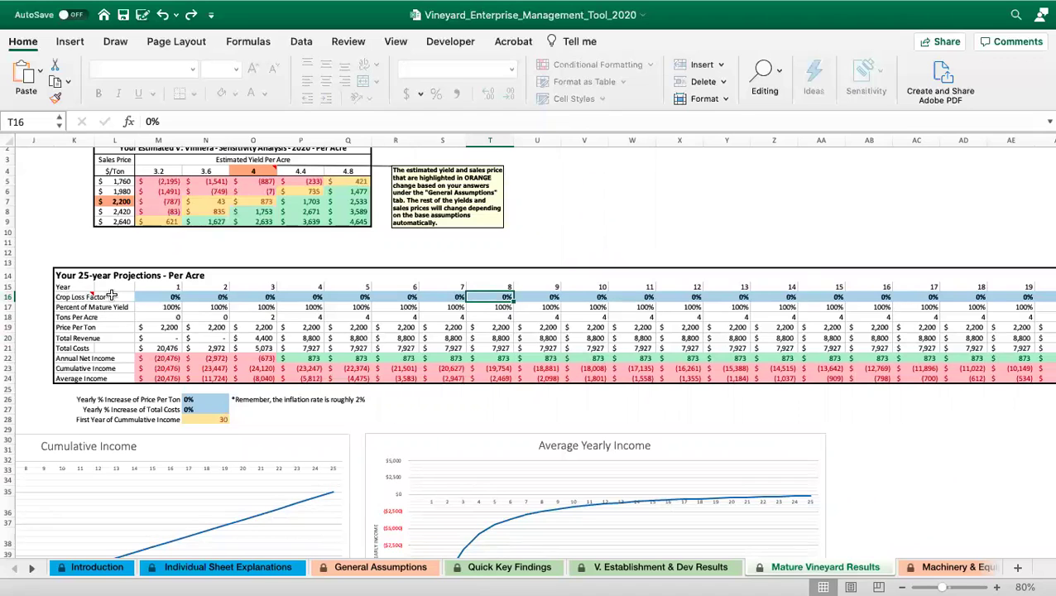
type("10")
key("Return")
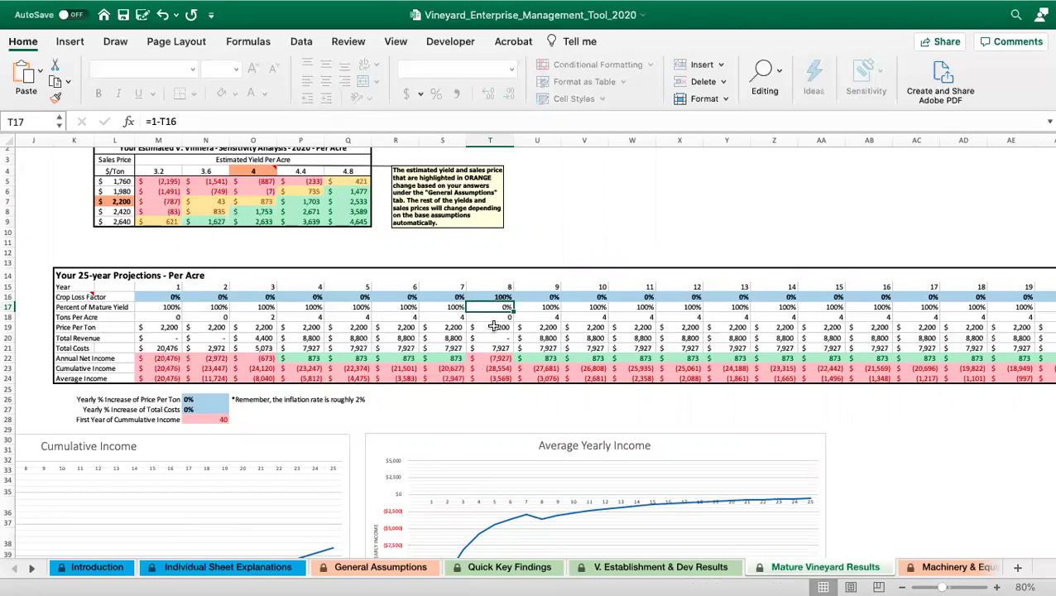
scroll(492, 372, "down", 3)
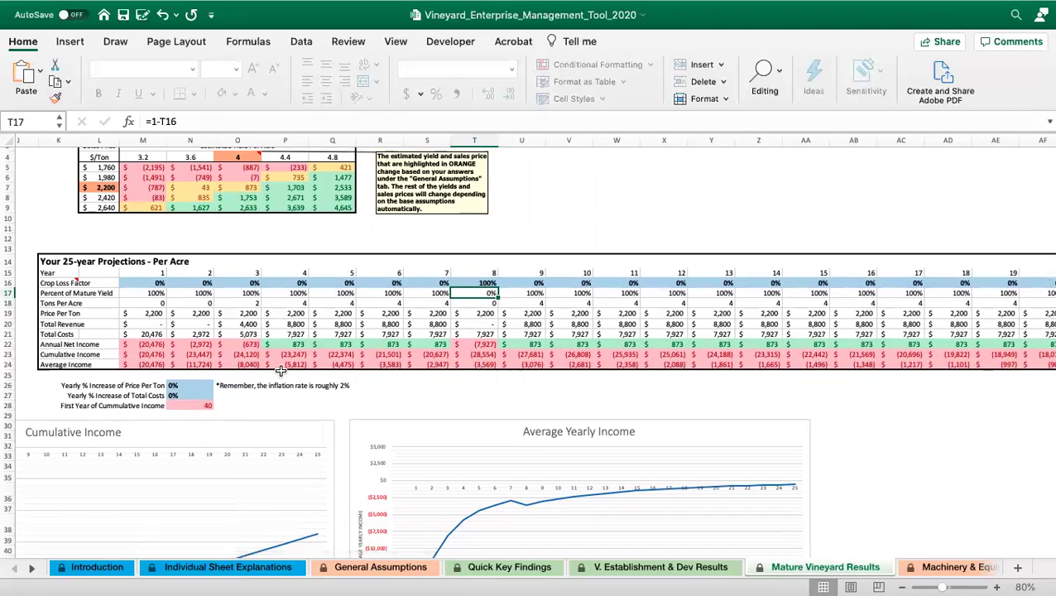
left_click(189, 409)
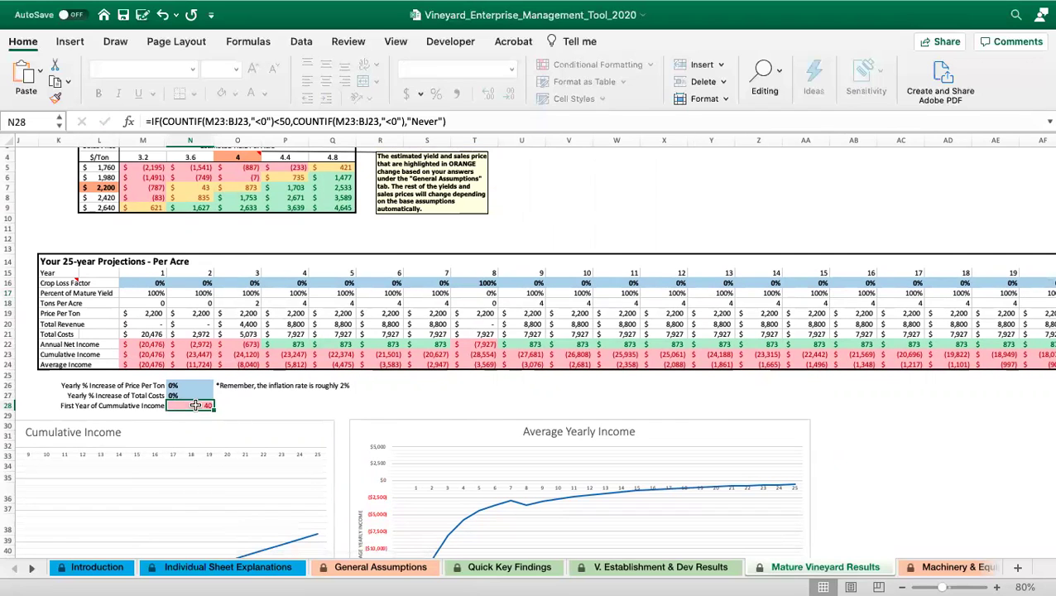
left_click(477, 284)
type("0")
key("Return")
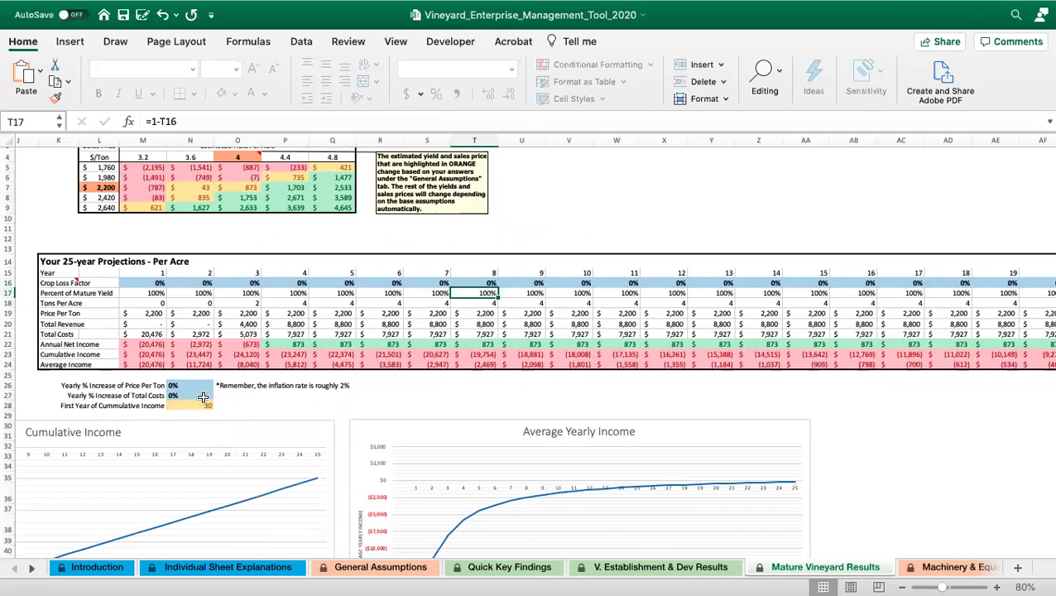
Repeat the Year 8 total crop loss test with a factor of 100%, and return it to 0%
left_click(467, 284)
type("10")
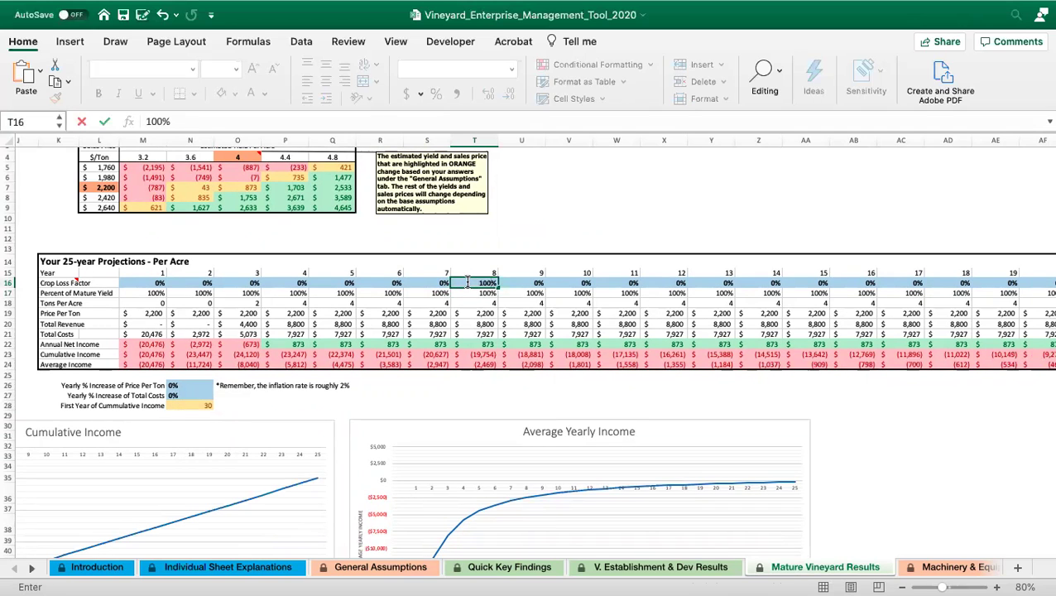
key("Return")
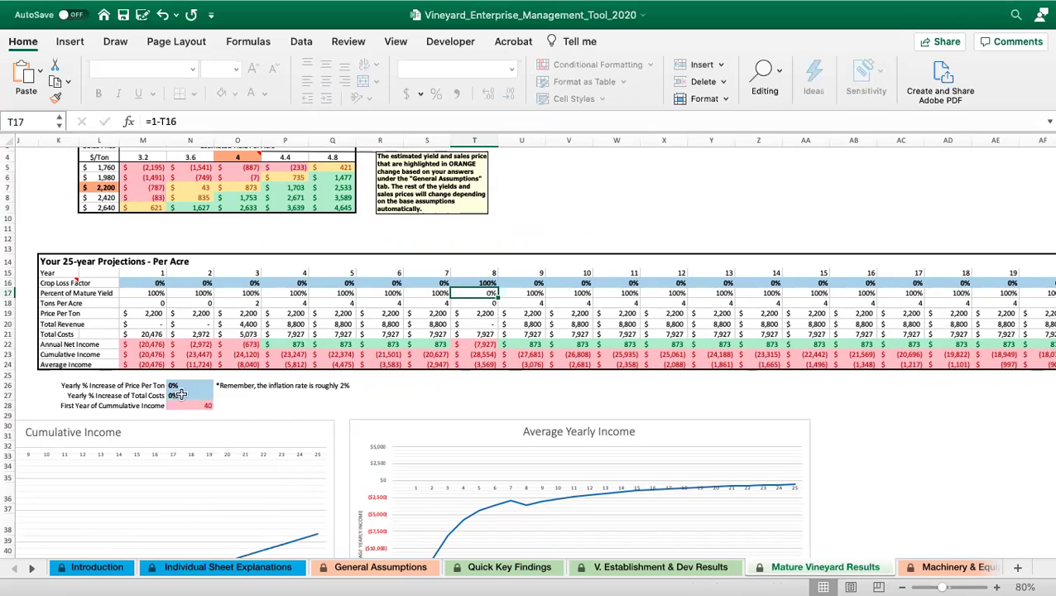
left_click(463, 285)
type("0")
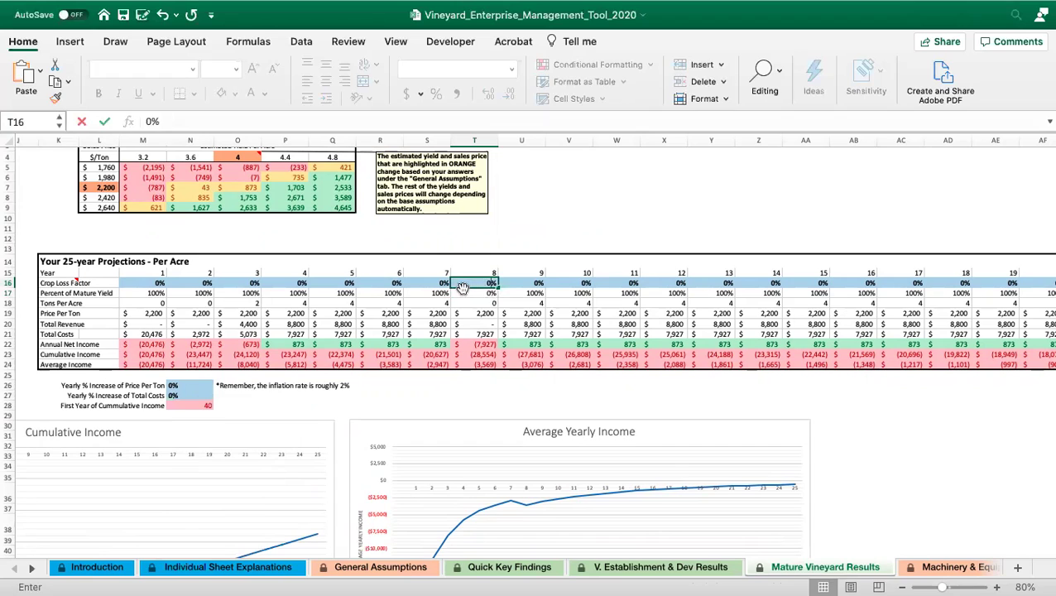
key("Return")
Try yearly increases of 3% for price per ton and 1% for total costs, and check the effect on the income charts
scroll(463, 290, "left", 3)
scroll(463, 292, "left", 3)
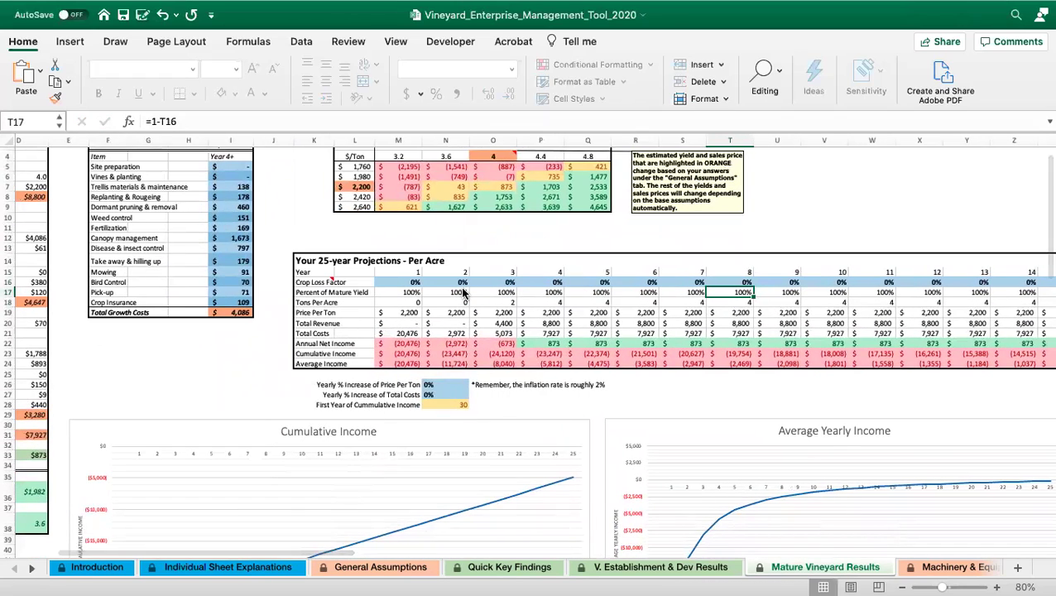
left_click(448, 384)
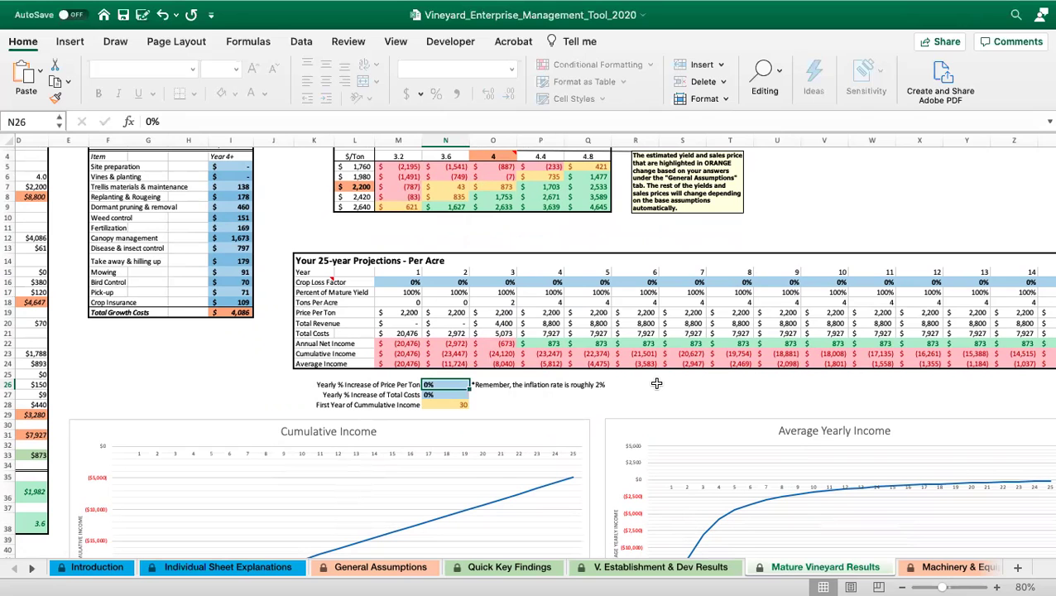
type("3")
key("Return")
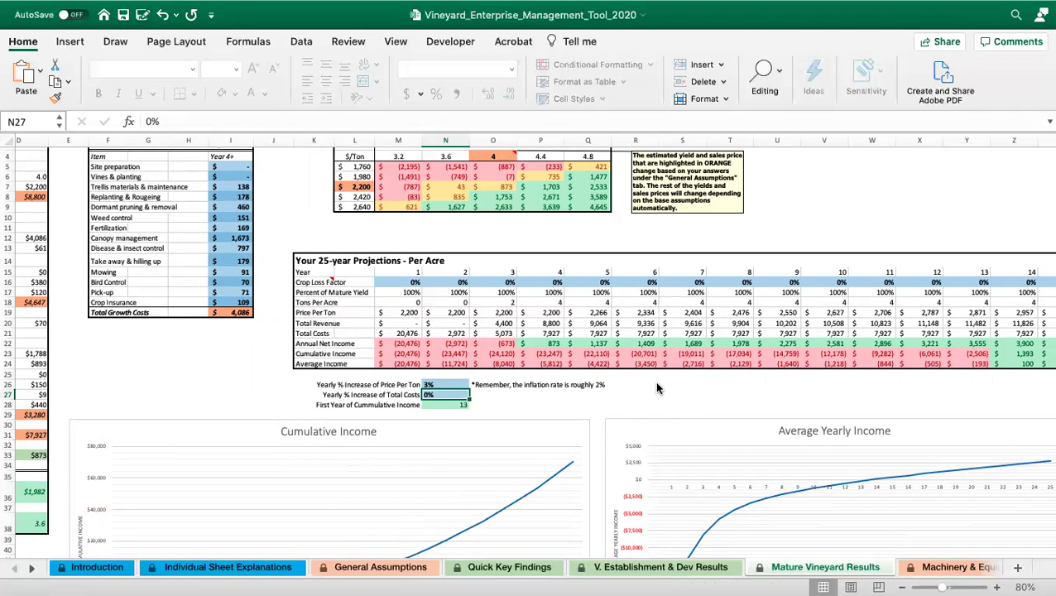
type("1")
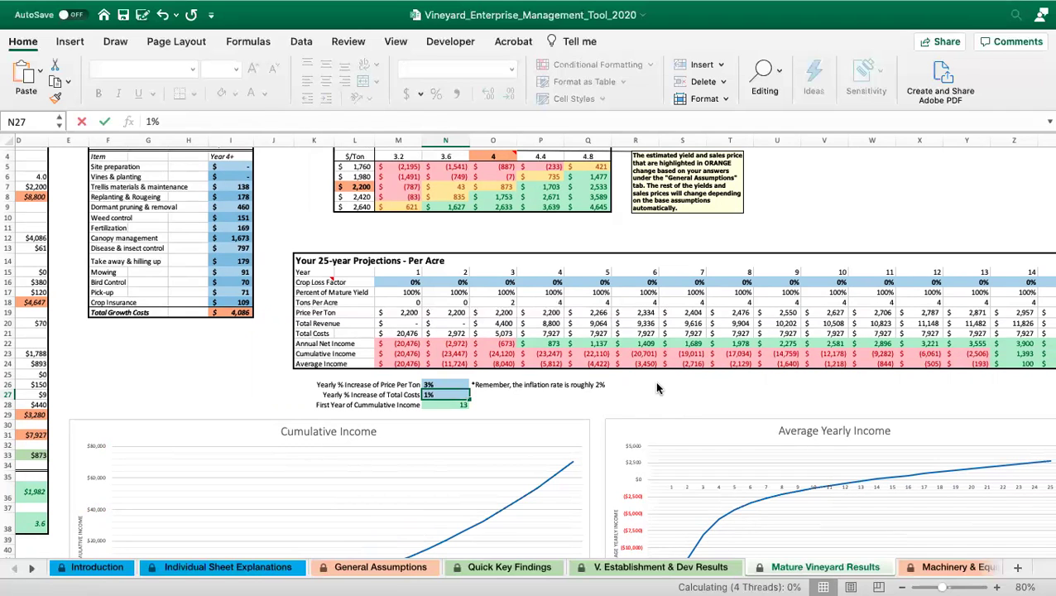
key("Return")
scroll(658, 389, "down", 3)
scroll(658, 388, "down", 2)
scroll(658, 389, "right", 1)
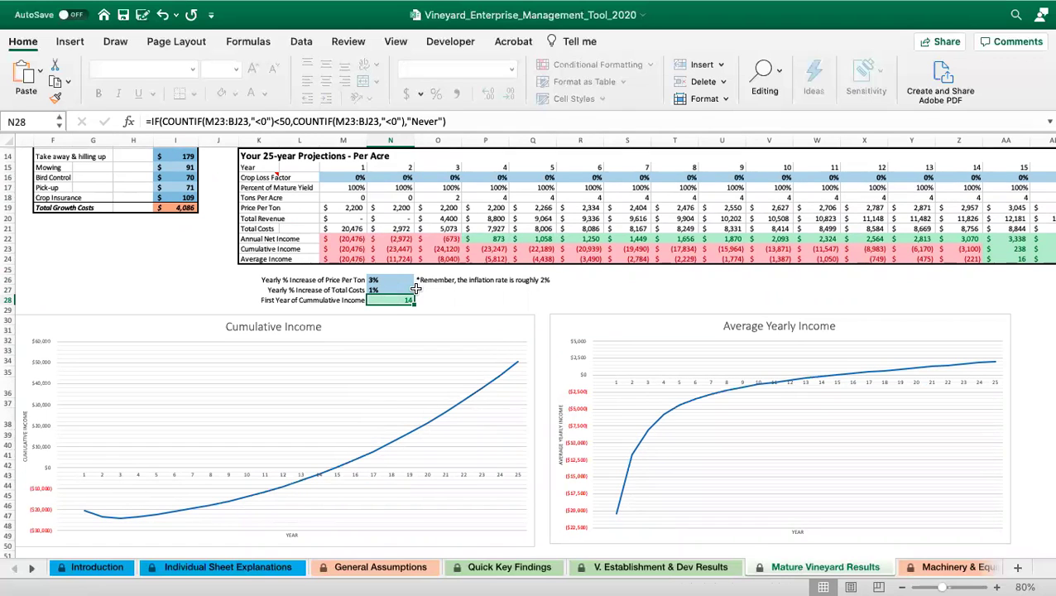
Reset the yearly increases of price per ton and total costs to 0%
left_click(393, 278)
type("0")
key("Return")
type("0")
key("Return")
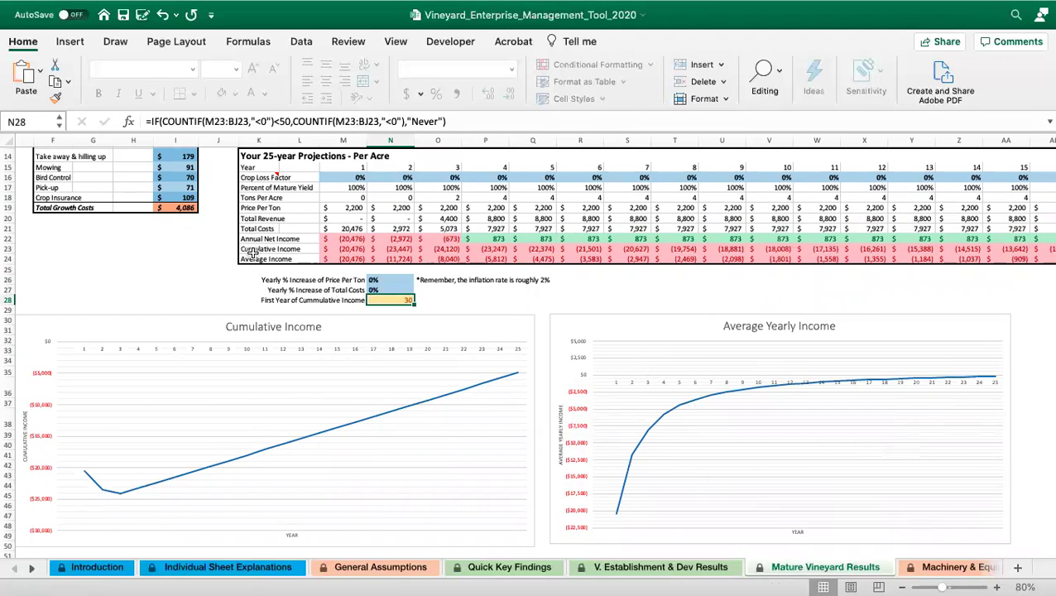
Test the price per ton alone with a 3% yearly increase, check cumulative and average income, and restore it to 0%
left_click_drag(253, 257, 411, 258)
left_click(581, 289)
left_click(375, 281)
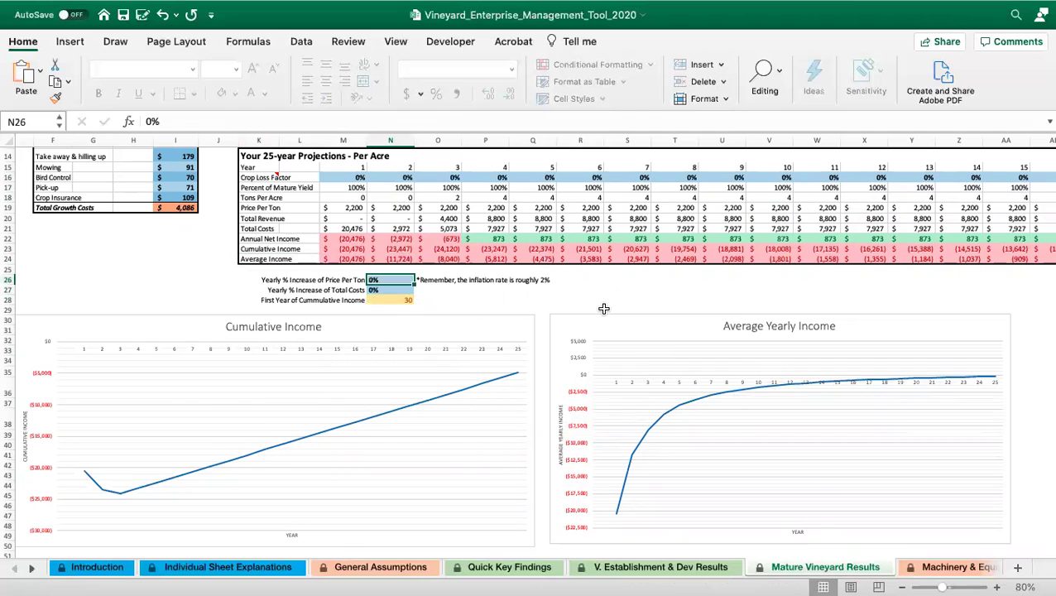
type("3")
key("Return")
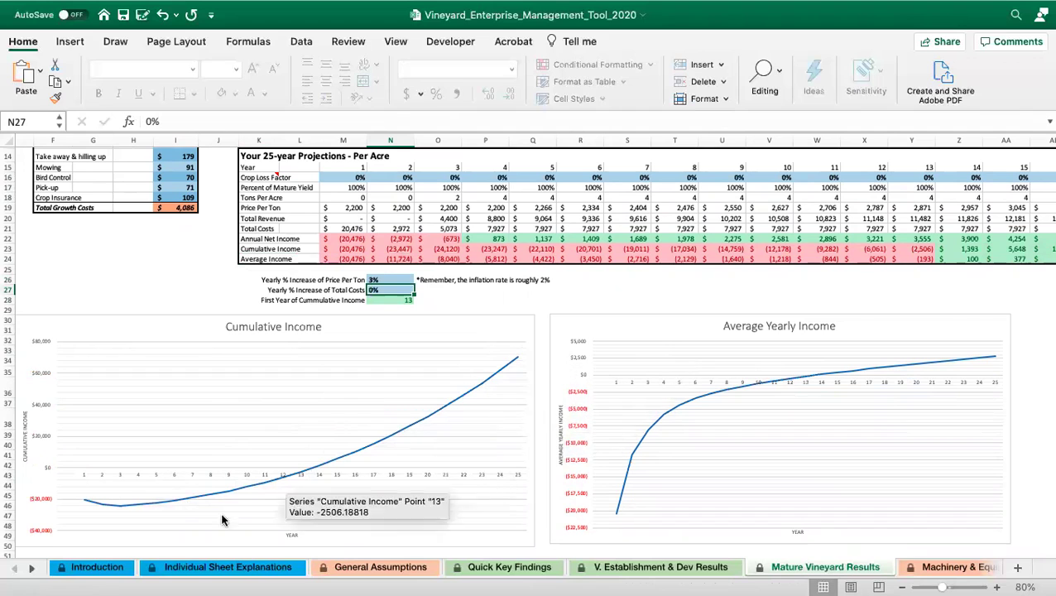
left_click_drag(376, 281, 540, 269)
left_click(563, 215)
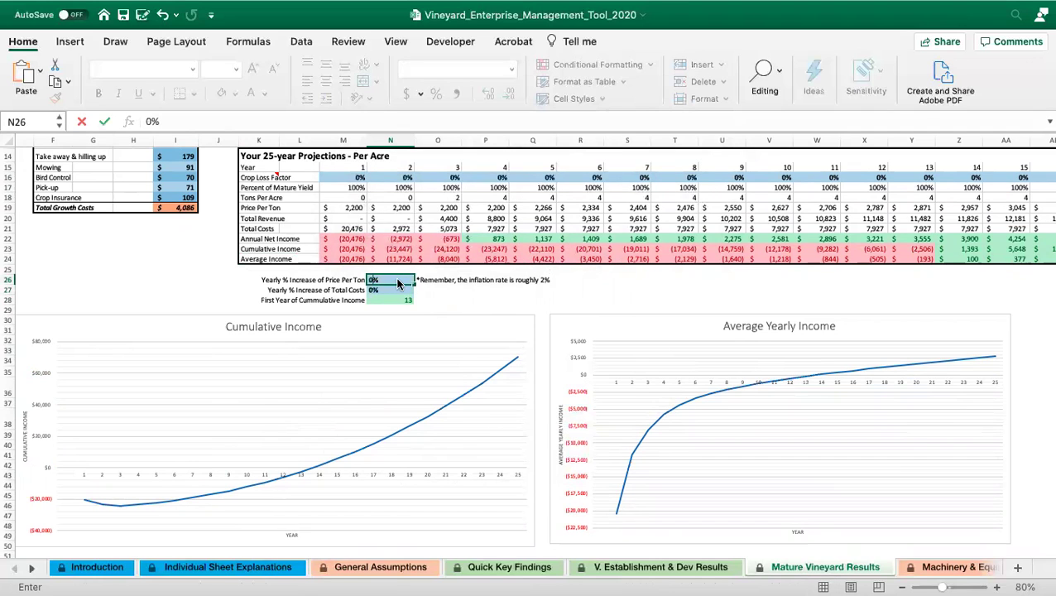
type("0")
key("Return")
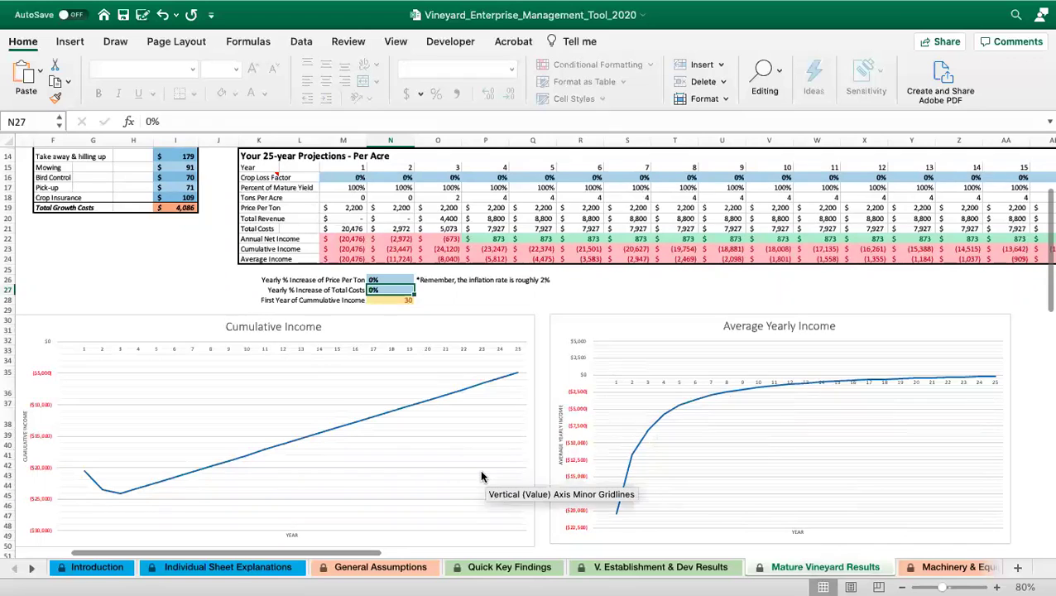
Open the Machinery & Equipment sheet
scroll(281, 368, "up", 5)
scroll(280, 367, "left", 5)
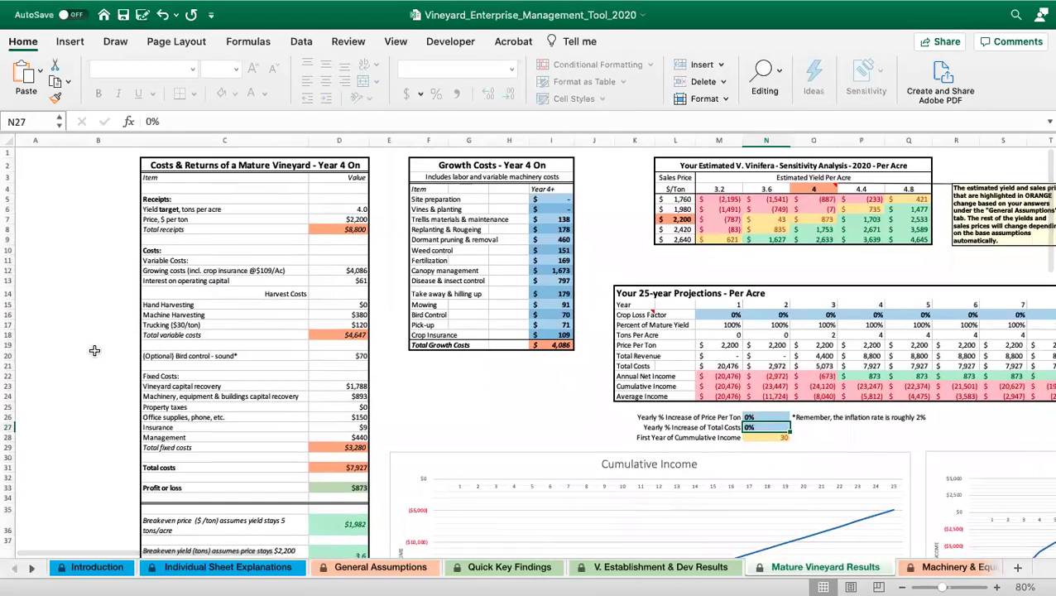
left_click(31, 568)
left_click(31, 568)
left_click(32, 568)
left_click(32, 568)
left_click(31, 568)
left_click(31, 568)
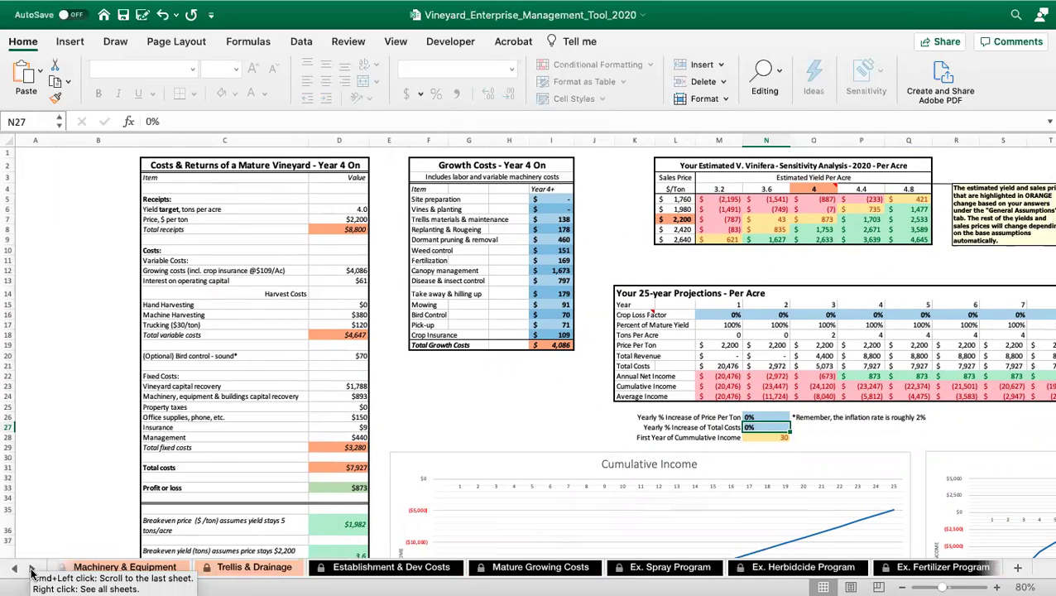
left_click(110, 568)
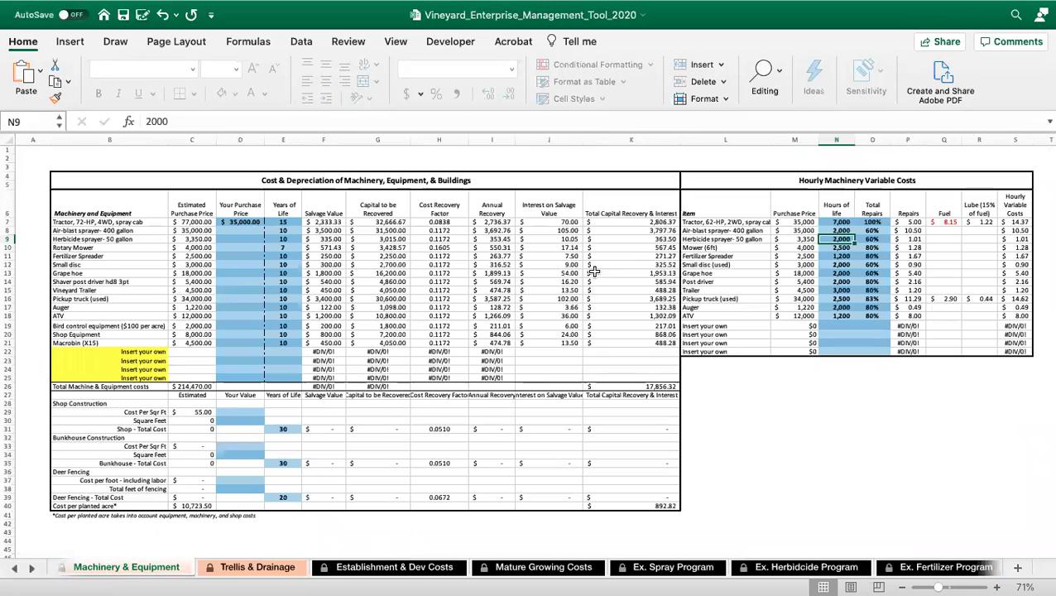
Clear the tractor's custom purchase price and set its years of life to 10
left_click(232, 222)
key("Delete")
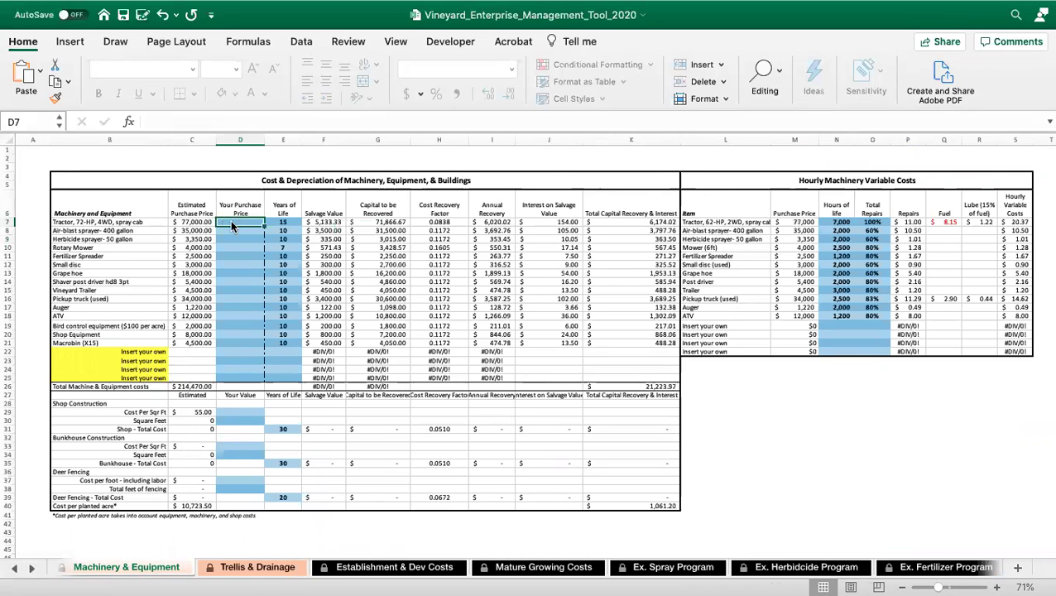
left_click(270, 221)
type("10")
key("Return")
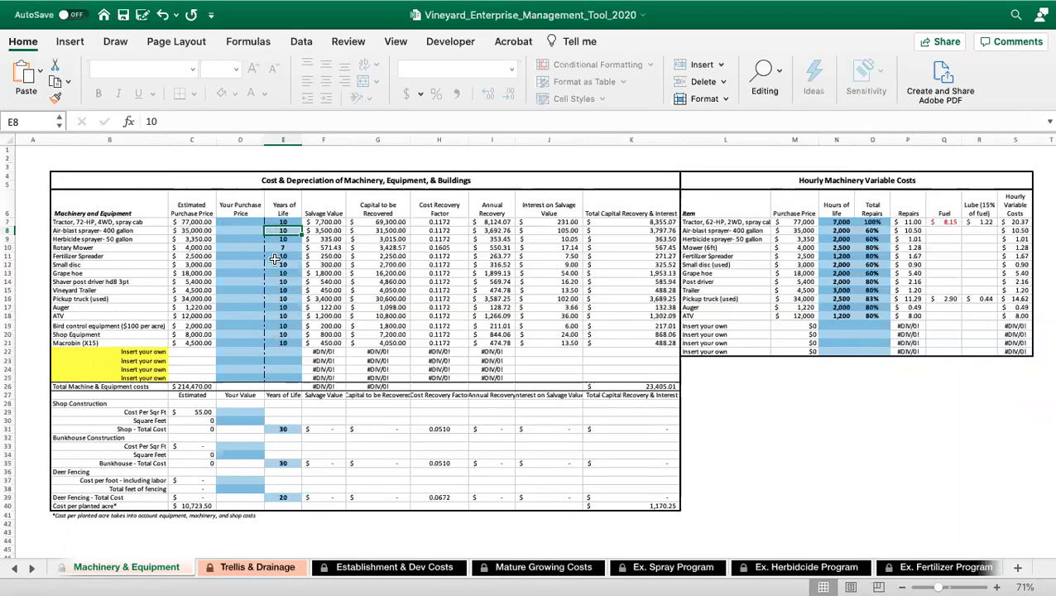
Enter a custom purchase price of 40000 for the tractor and set its years of life to 15
left_click(254, 224)
type("4000")
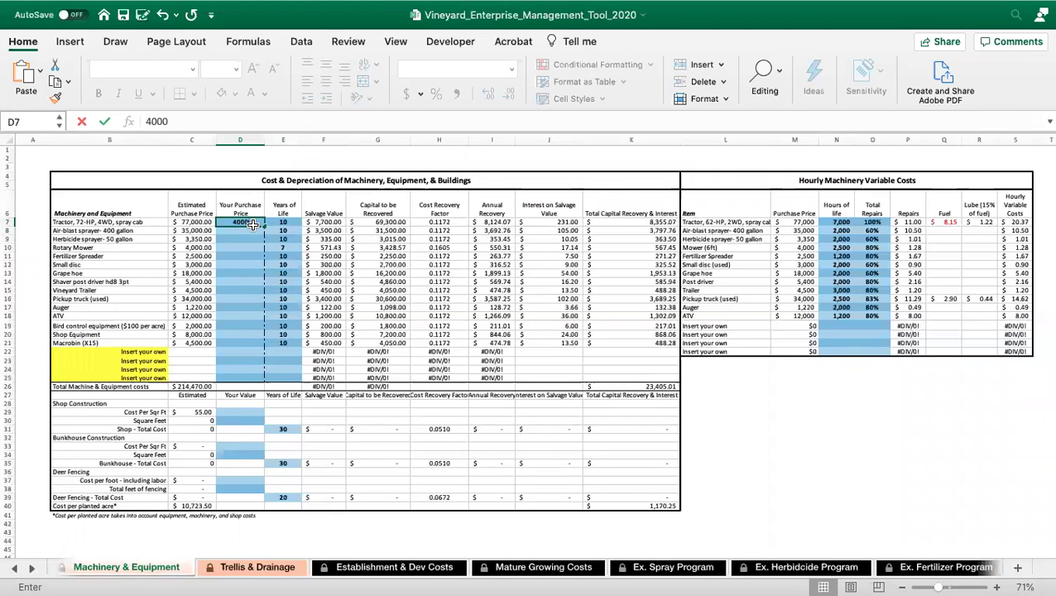
type("0")
key("Return")
left_click(271, 223)
type("1")
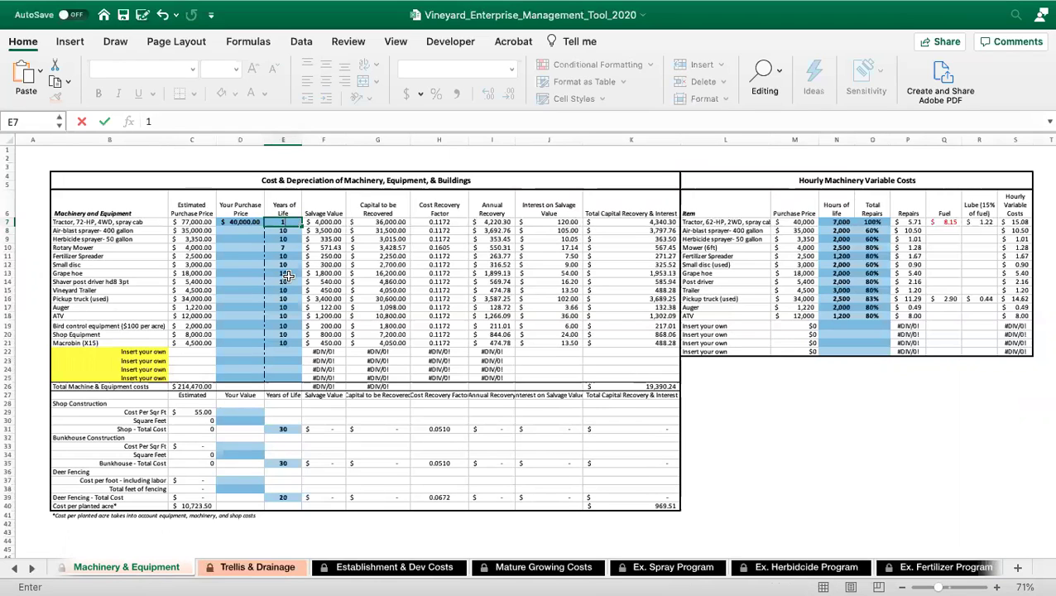
type("5")
key("Return")
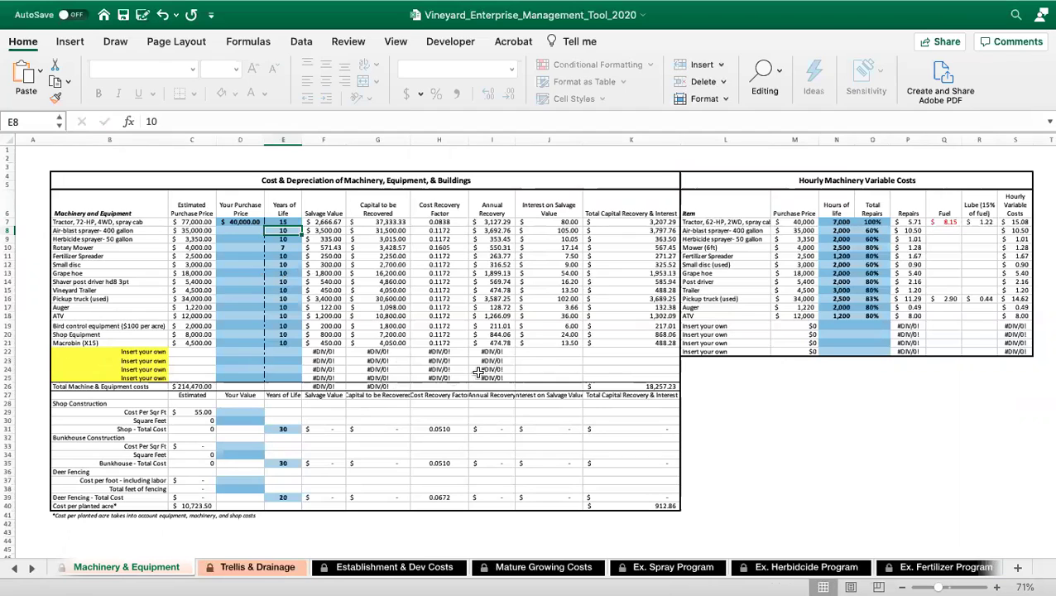
Examine the shop construction, bunkhouse construction and deer fencing cost sections, and the hourly machinery variable costs table
scroll(472, 368, "down", 2)
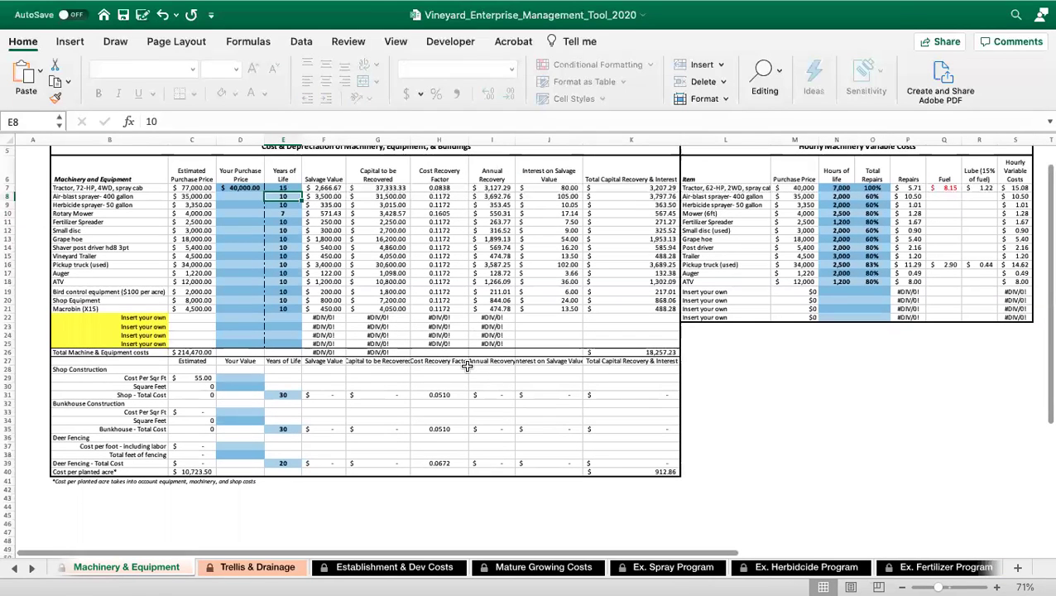
left_click(63, 370)
left_click(72, 404)
left_click(63, 438)
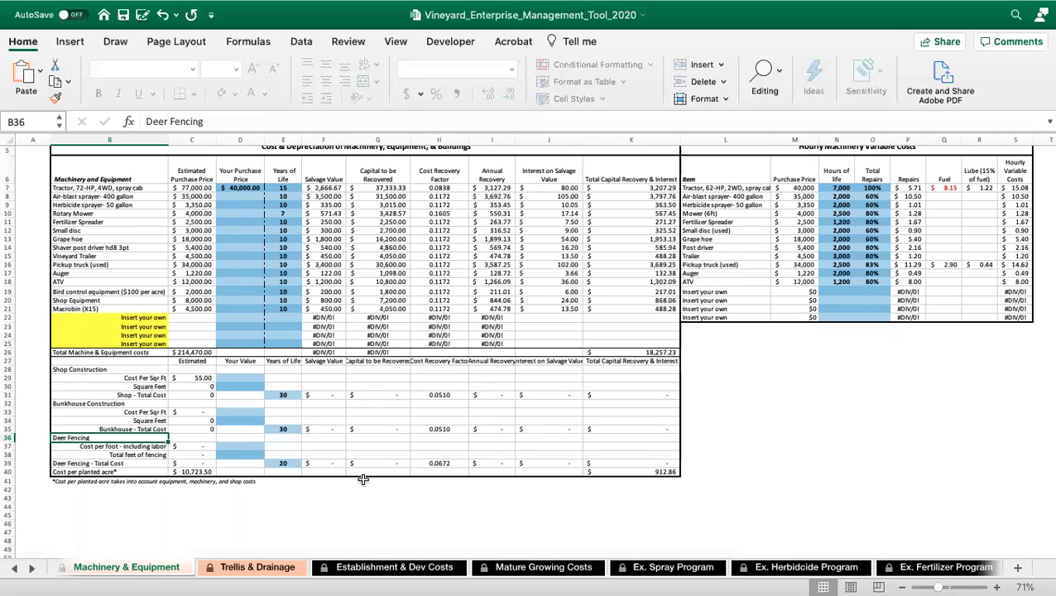
left_click(247, 379)
key("Down")
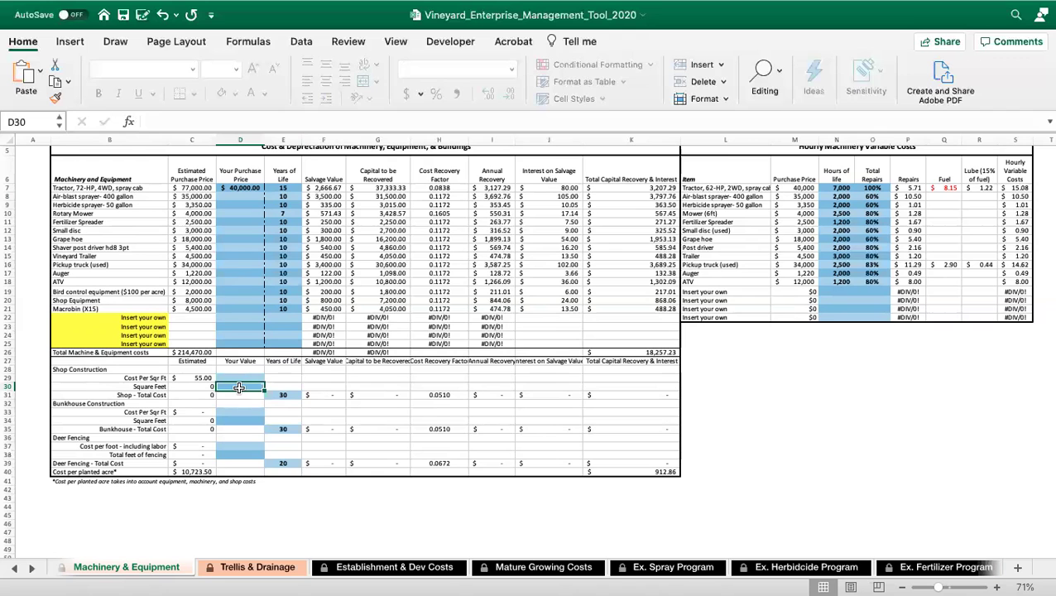
scroll(818, 309, "up", 2)
scroll(817, 310, "right", 3)
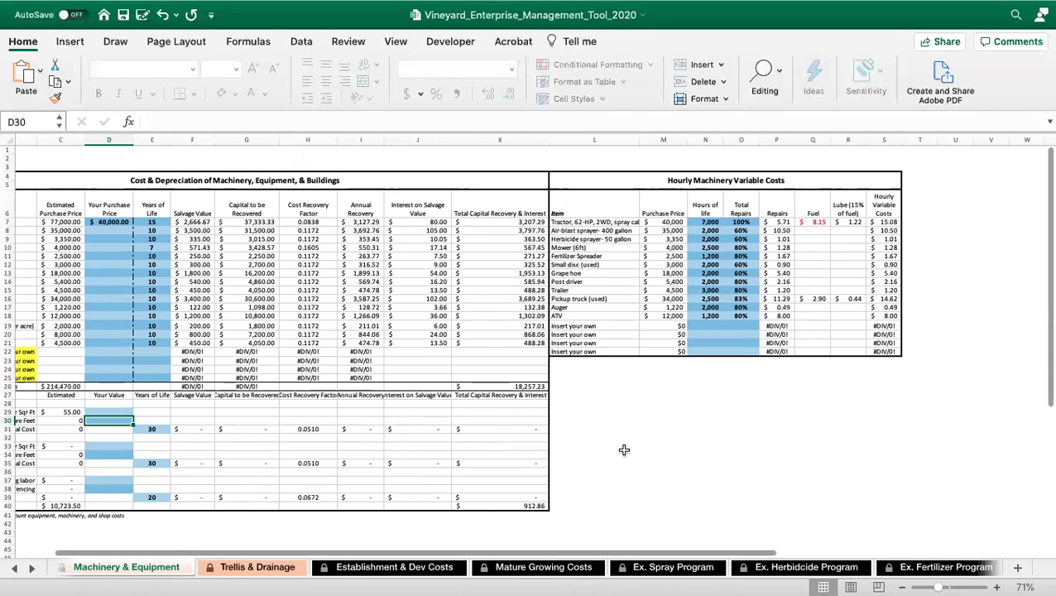
Review the Trellis & Drainage sheet, and select Yes for tile drainage in the General Assumptions sheet
left_click(256, 567)
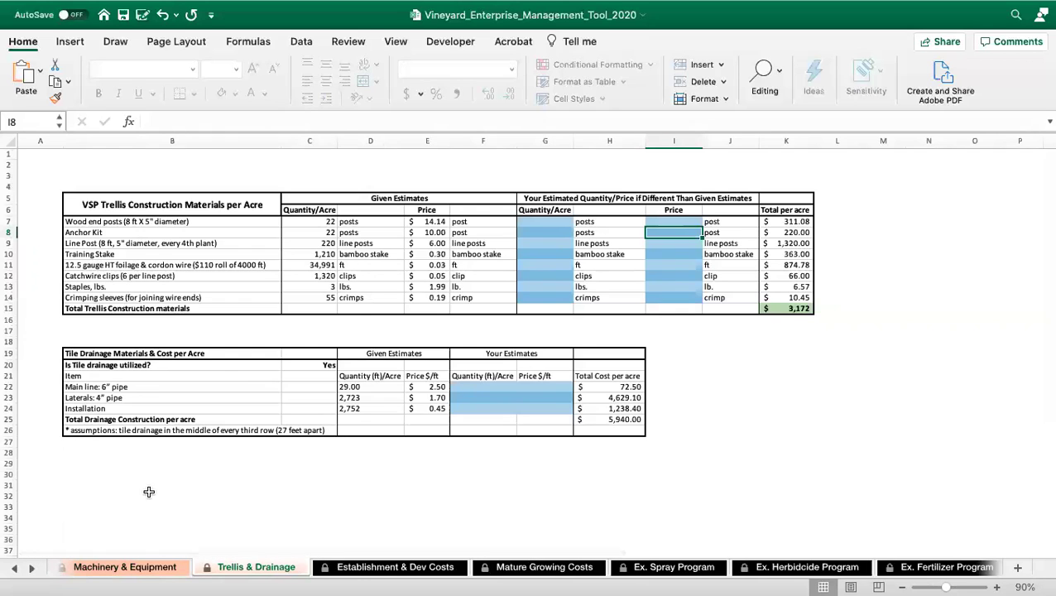
left_click(12, 569)
left_click(13, 570)
left_click(13, 570)
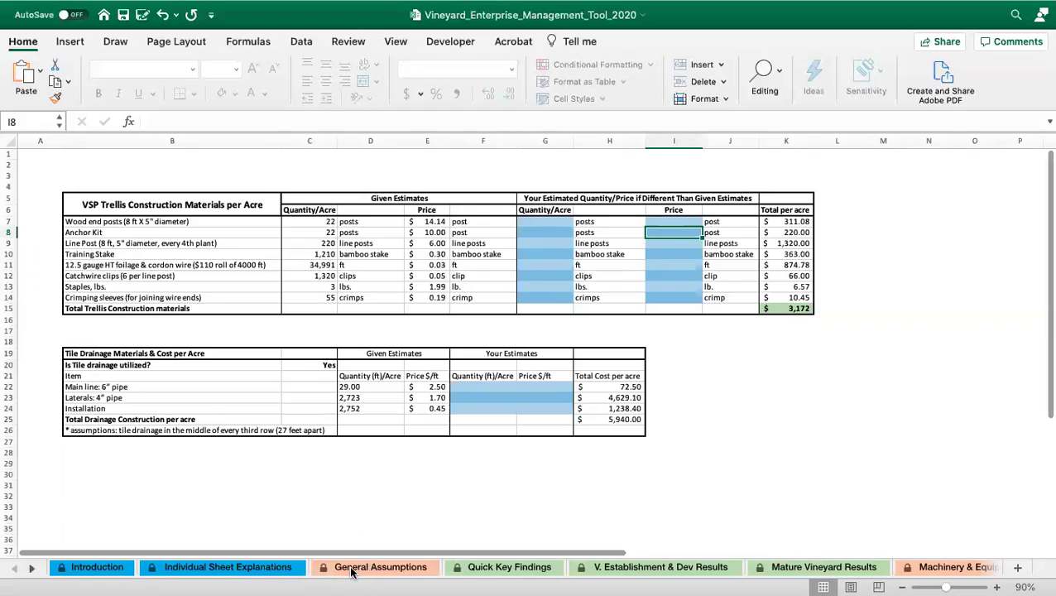
left_click(352, 570)
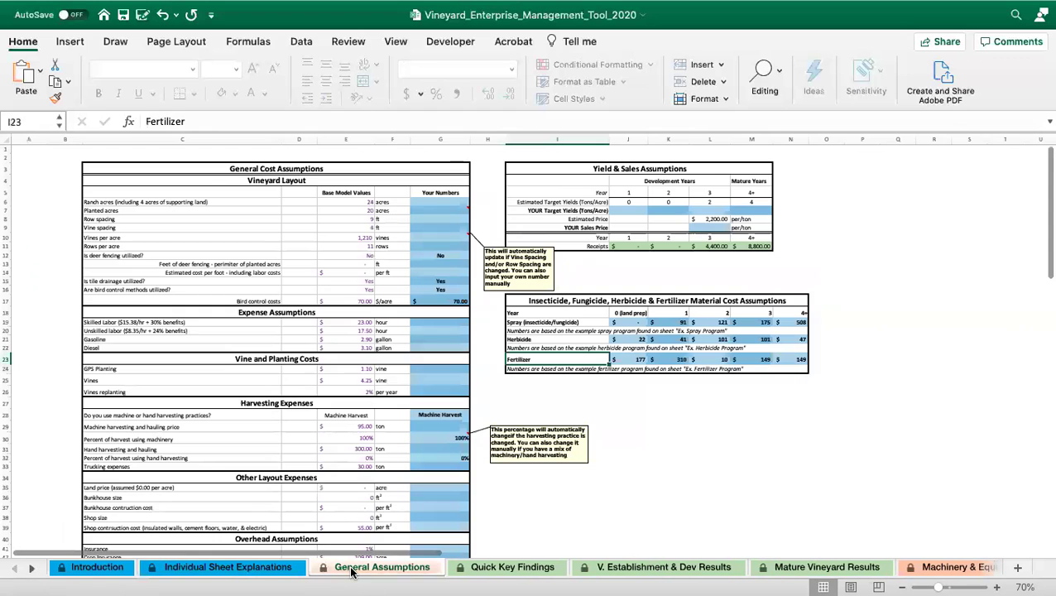
left_click(137, 282)
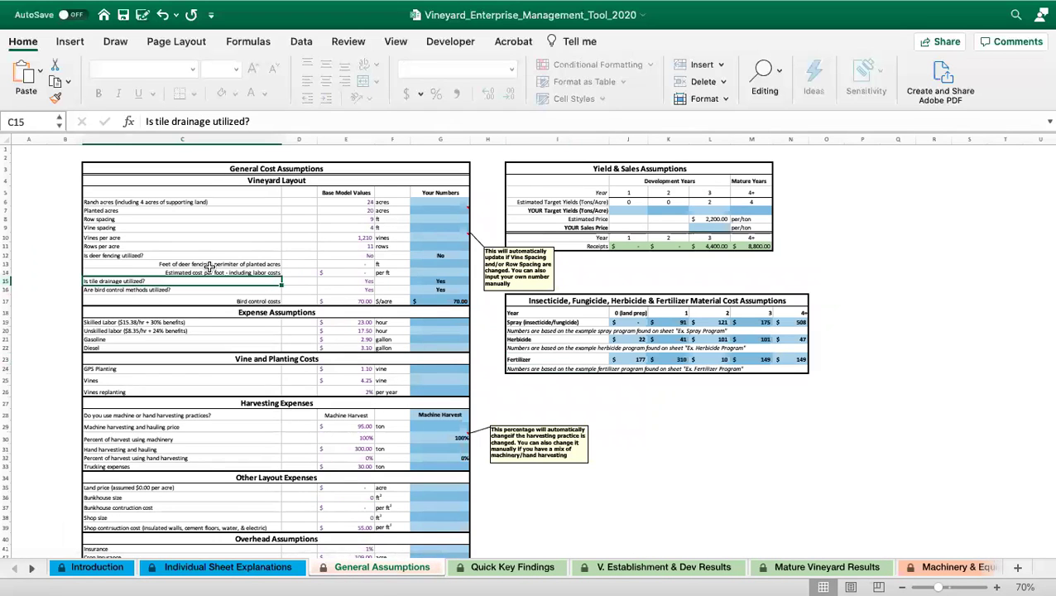
left_click(425, 281)
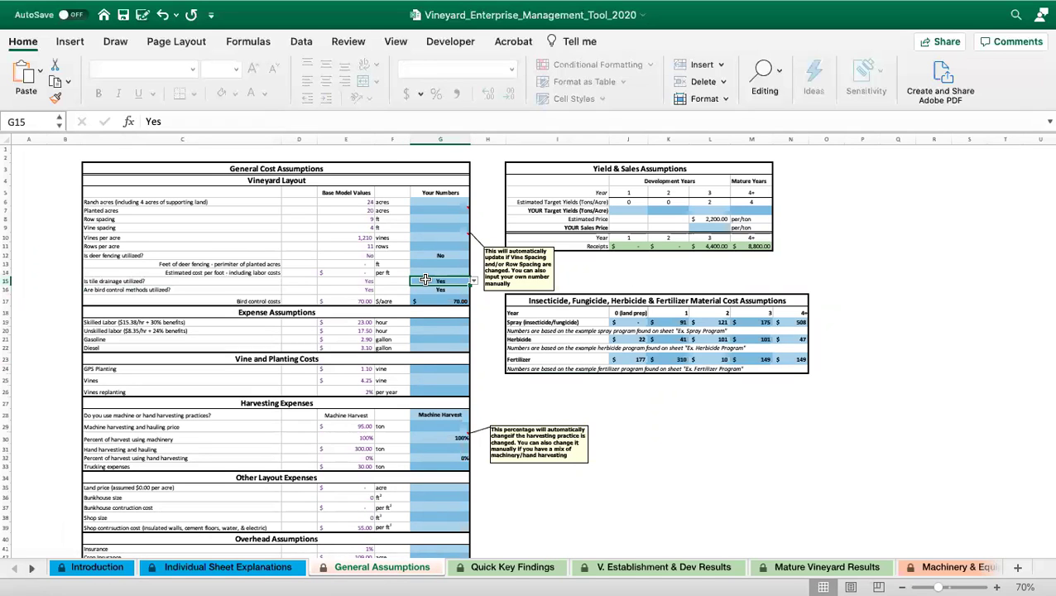
left_click(475, 282)
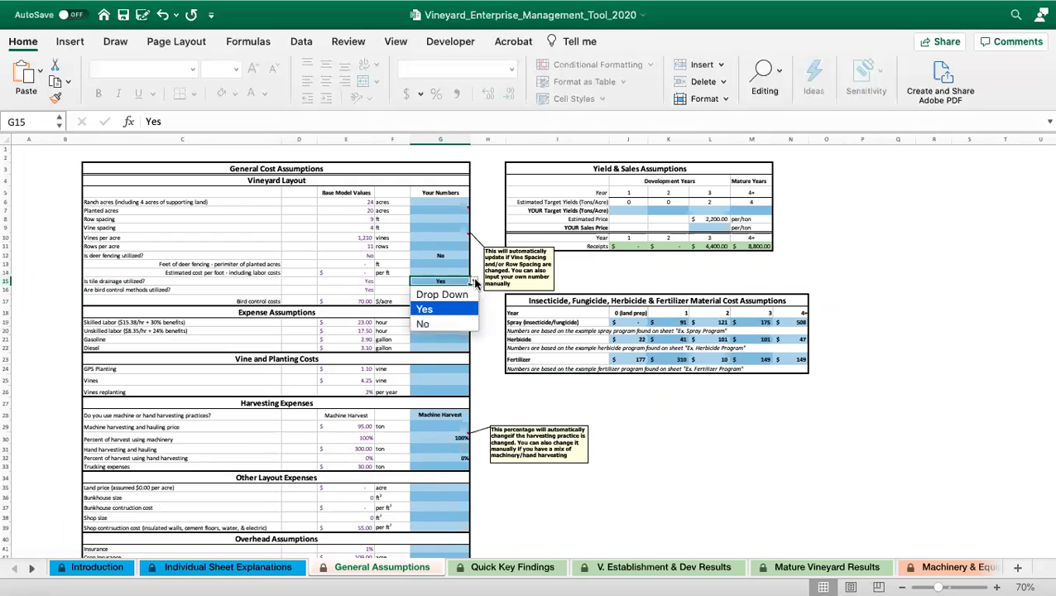
left_click(438, 311)
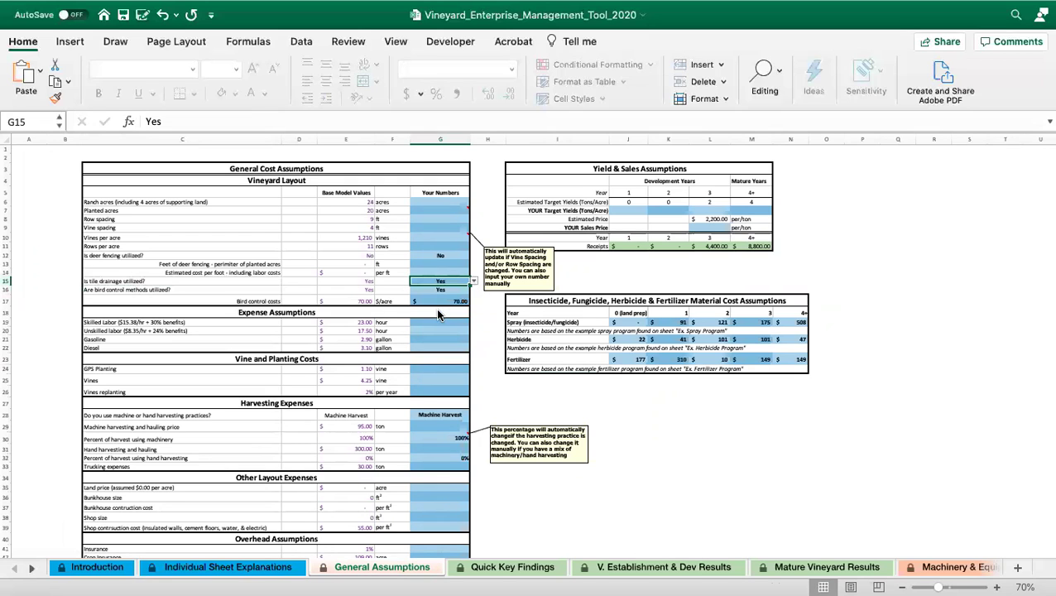
Review the Establishment & Dev Costs sheet from site preparation through the third year
left_click(33, 568)
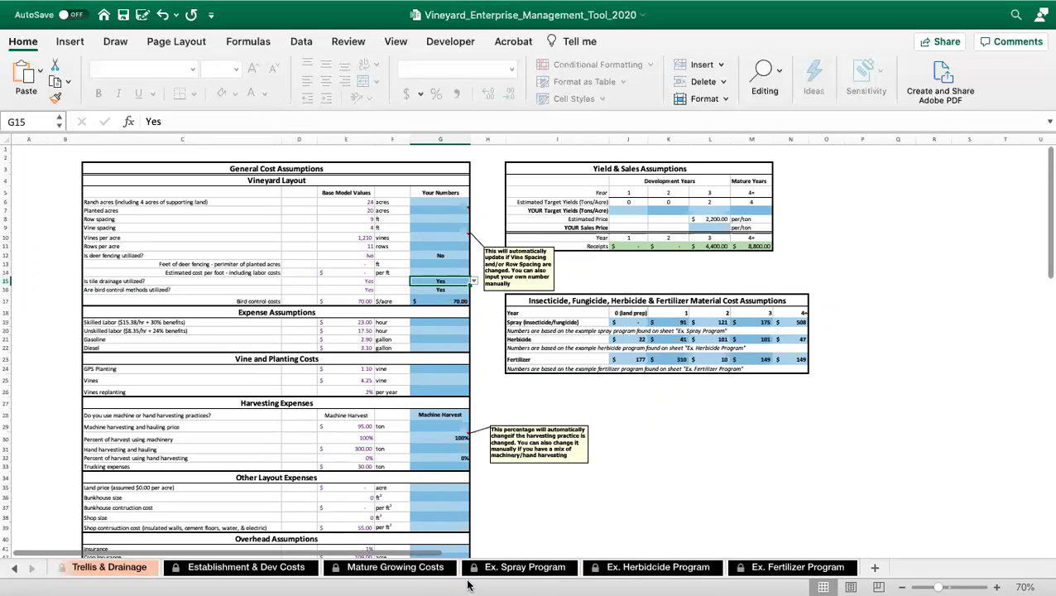
left_click(229, 571)
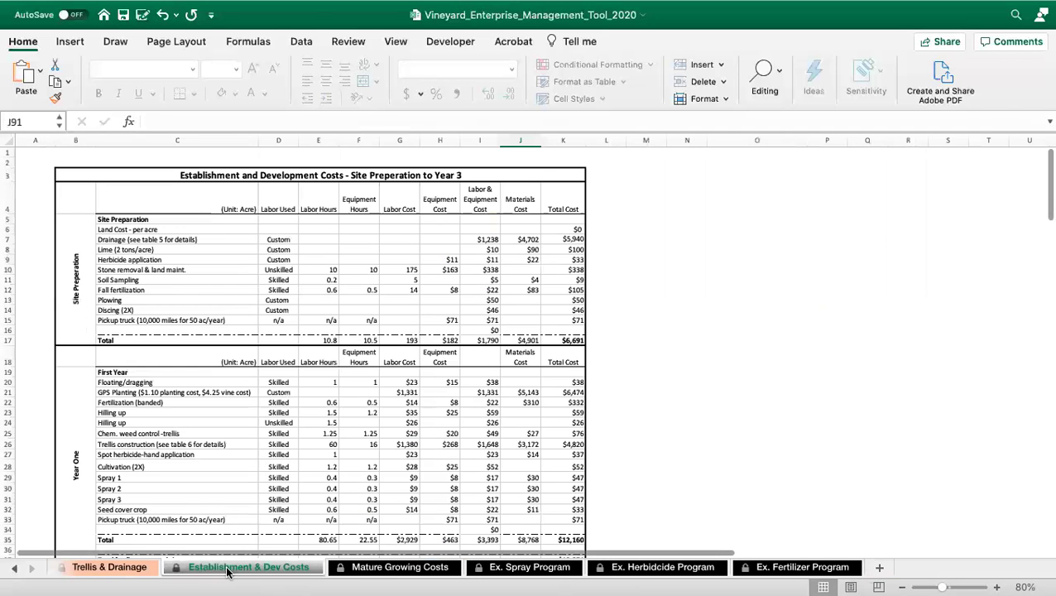
scroll(315, 346, "down", 5)
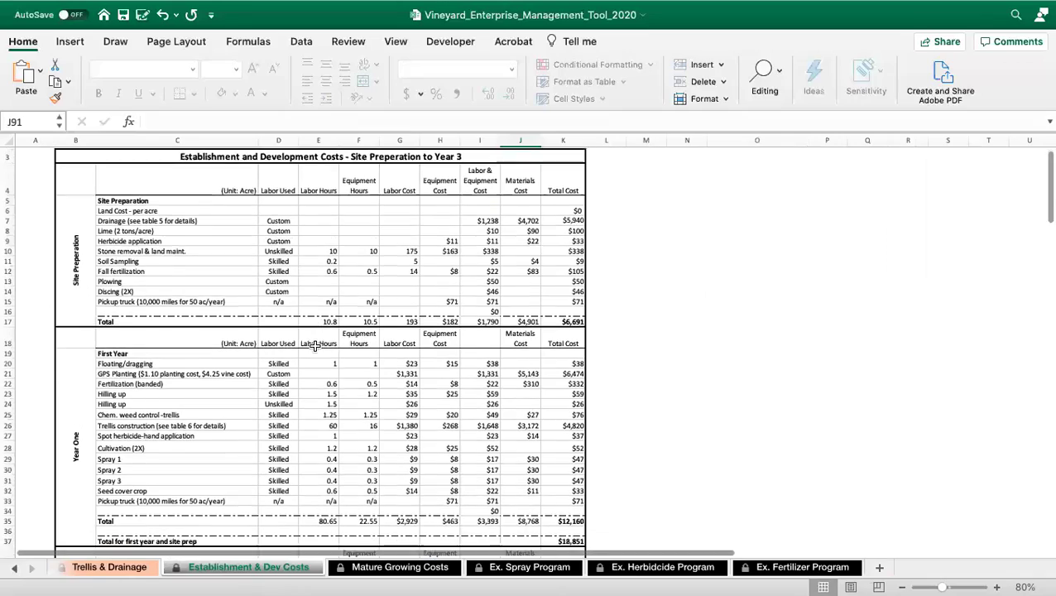
scroll(315, 347, "down", 10)
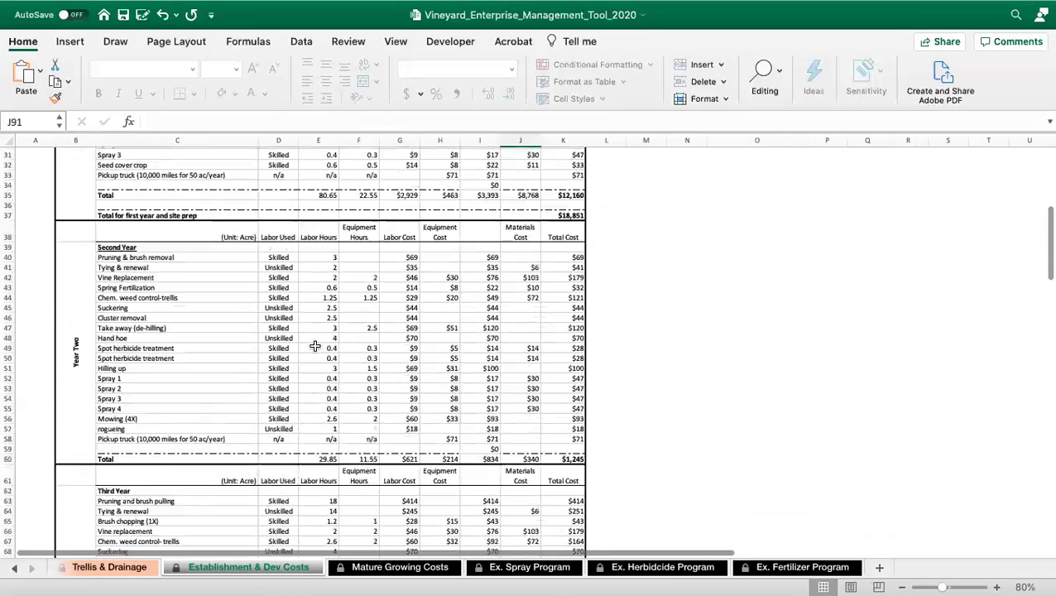
scroll(315, 346, "down", 8)
scroll(314, 346, "up", 5)
scroll(315, 346, "up", 15)
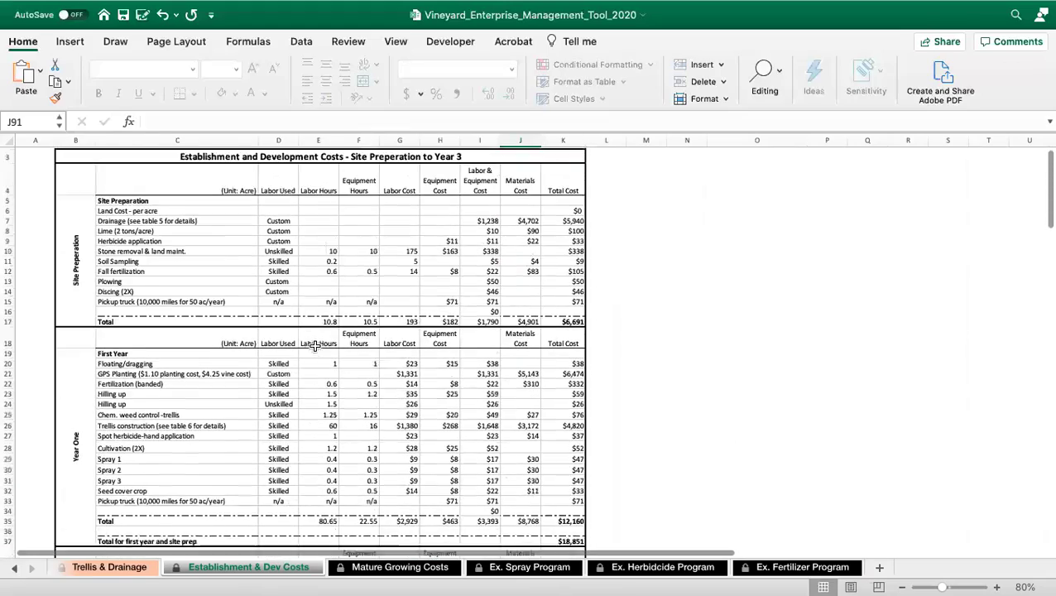
scroll(101, 369, "down", 3)
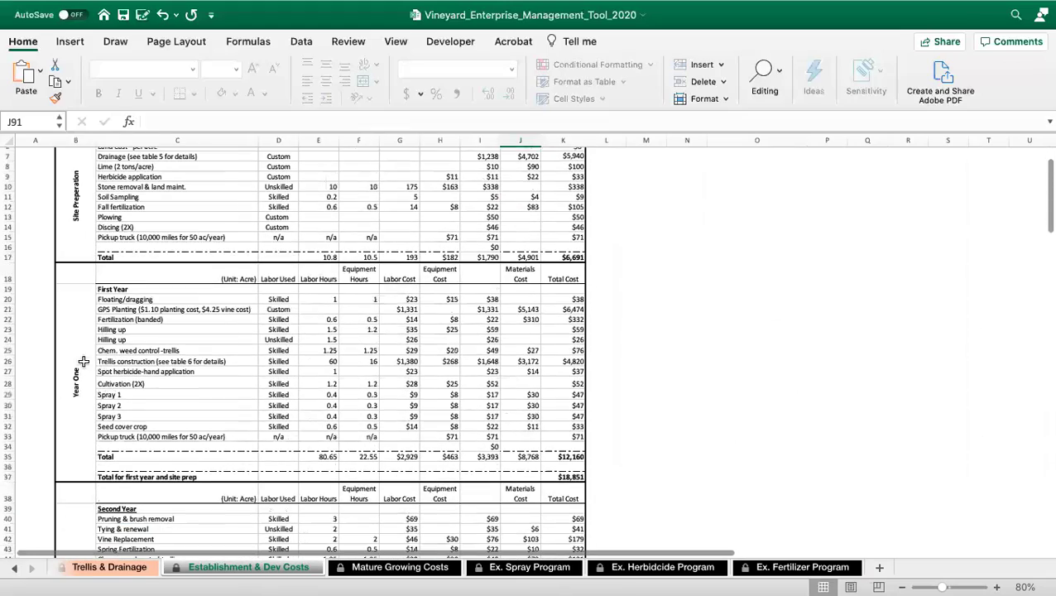
Look over the first-year and second-year cost tables on the Establishment & Dev Costs sheet once more
scroll(84, 362, "down", 11)
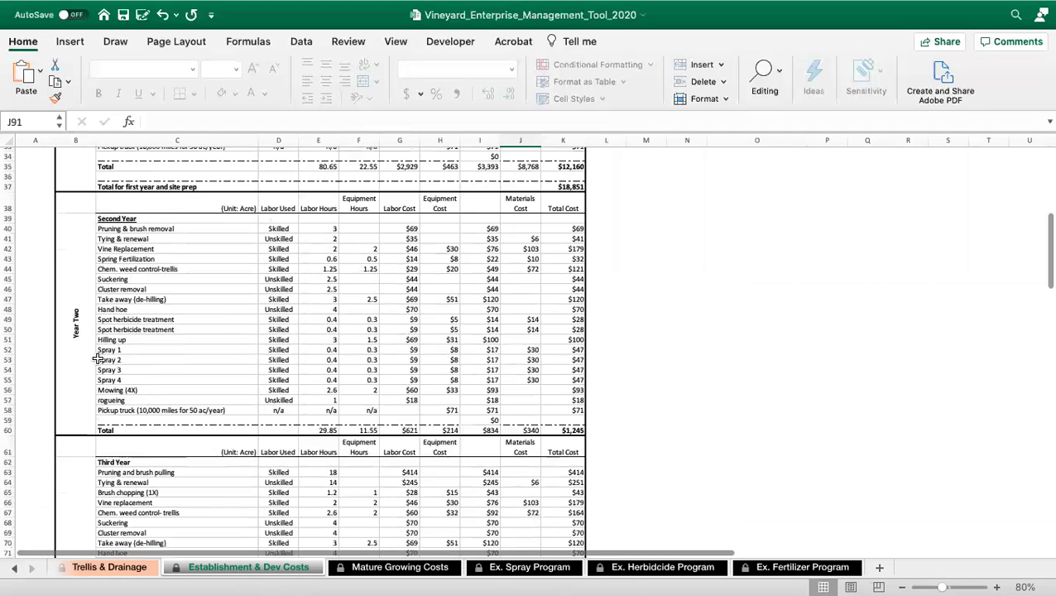
scroll(82, 430, "up", 14)
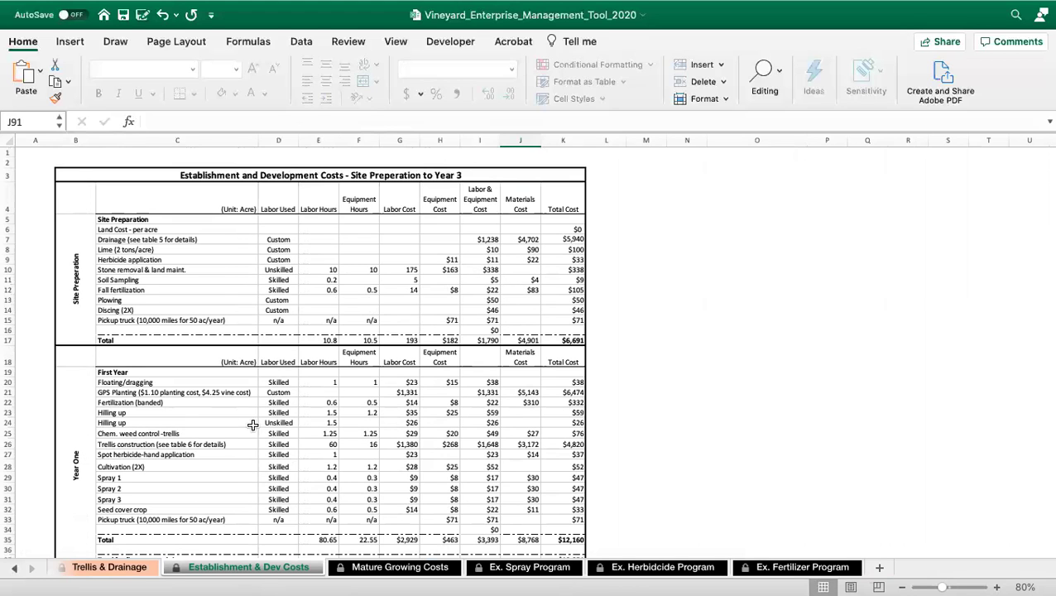
left_click(17, 567)
left_click(16, 568)
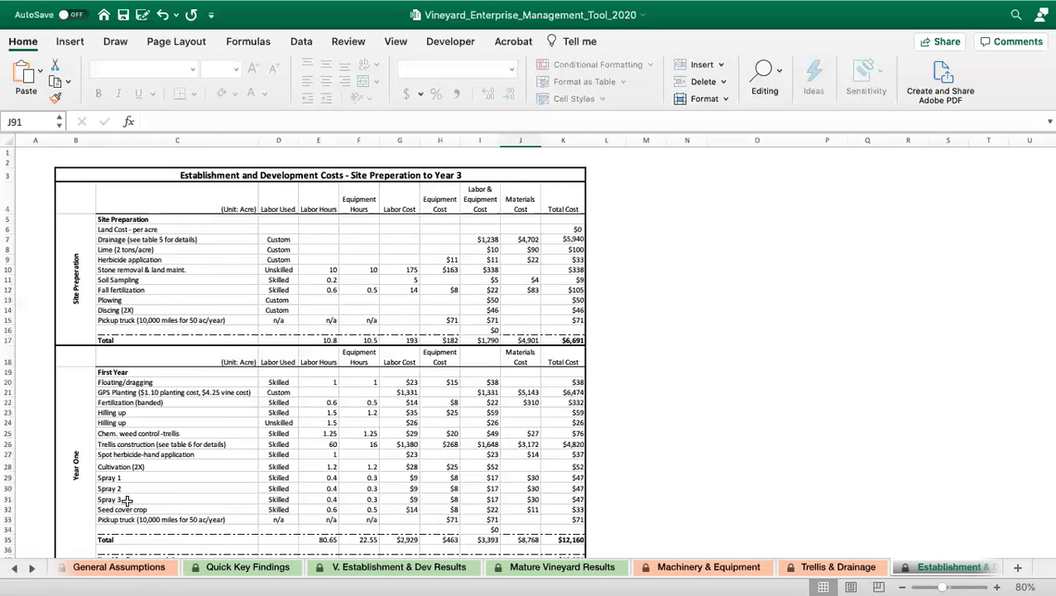
Open the Mature Growing Costs sheet and review the summary of growing costs for year 4+ from pruning to the total row
left_click(31, 572)
left_click(30, 571)
left_click(29, 571)
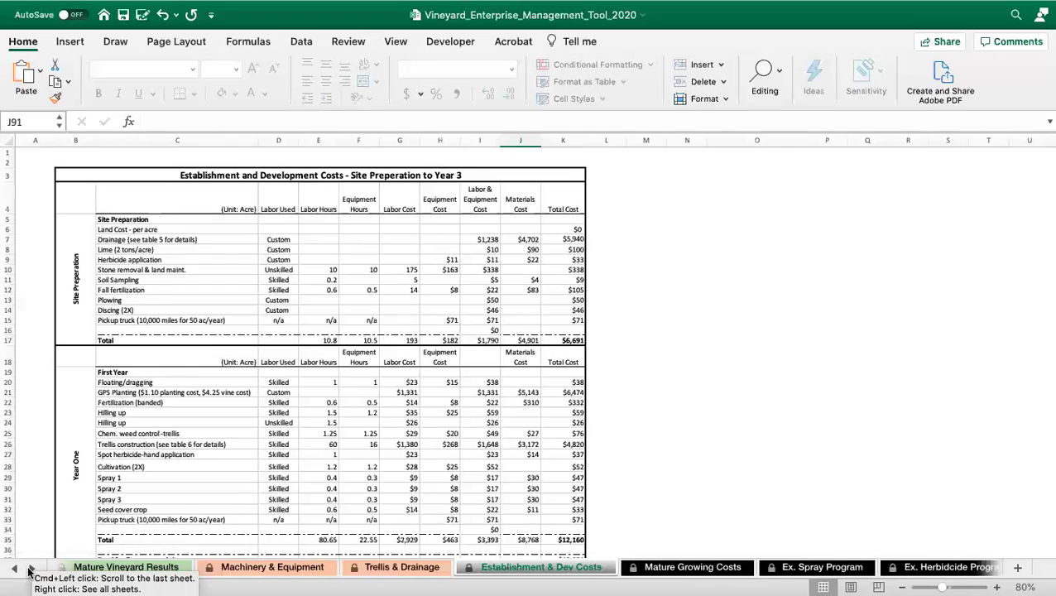
left_click(684, 572)
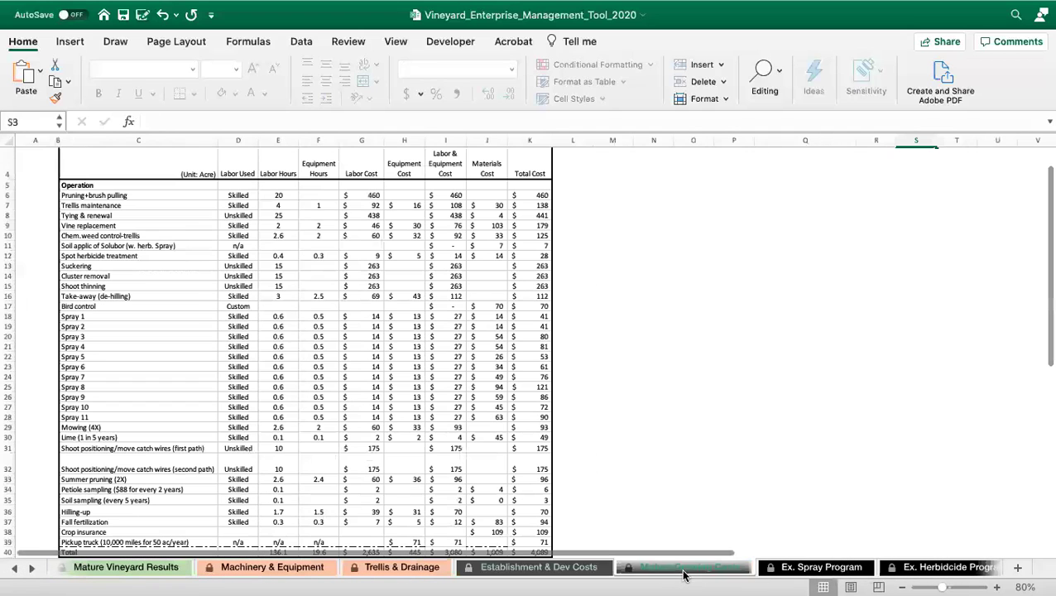
scroll(352, 254, "up", 3)
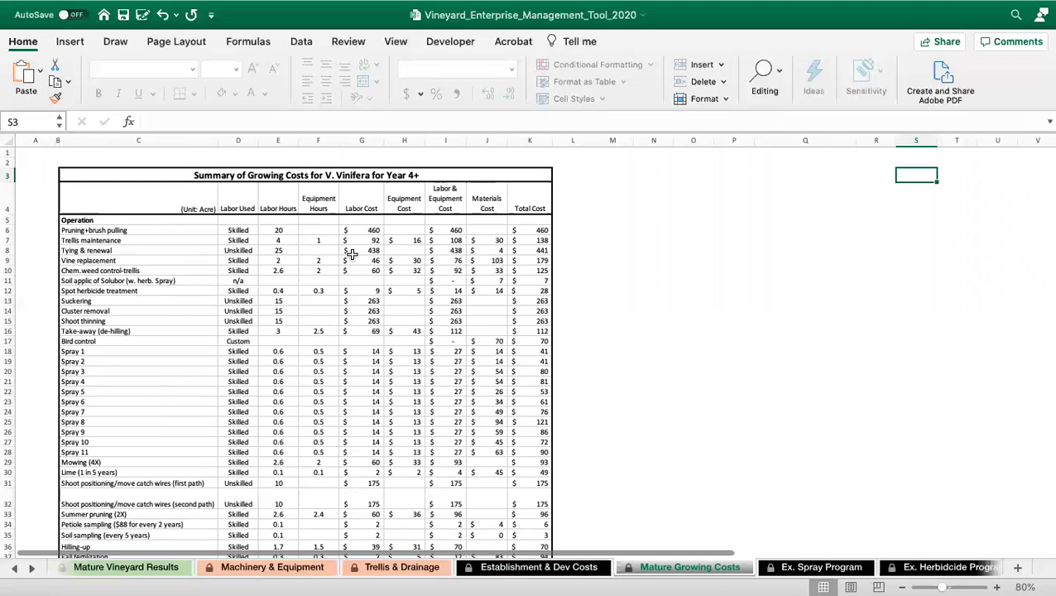
scroll(351, 254, "down", 5)
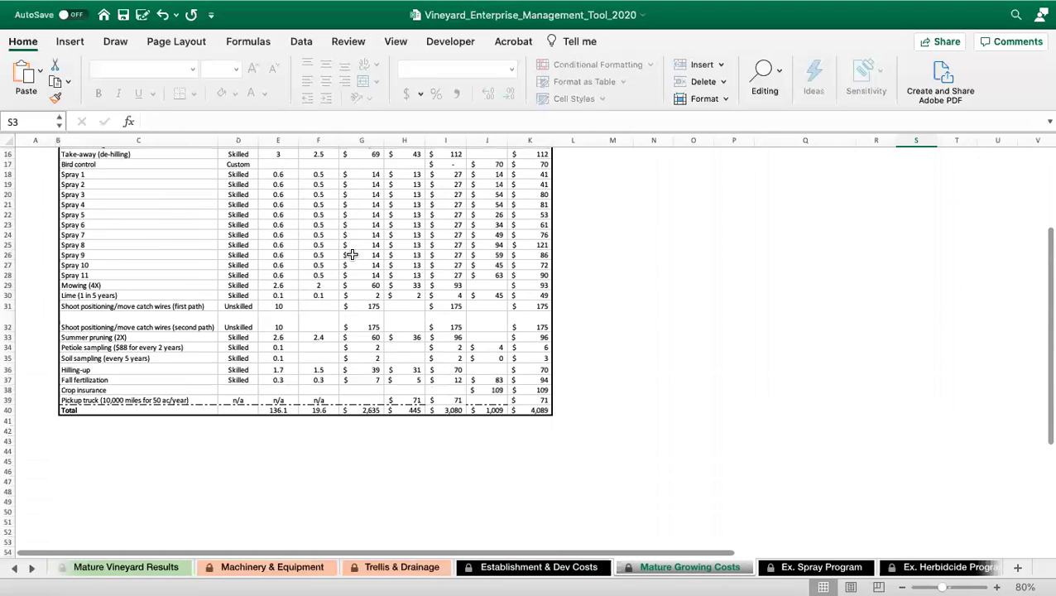
scroll(352, 254, "up", 5)
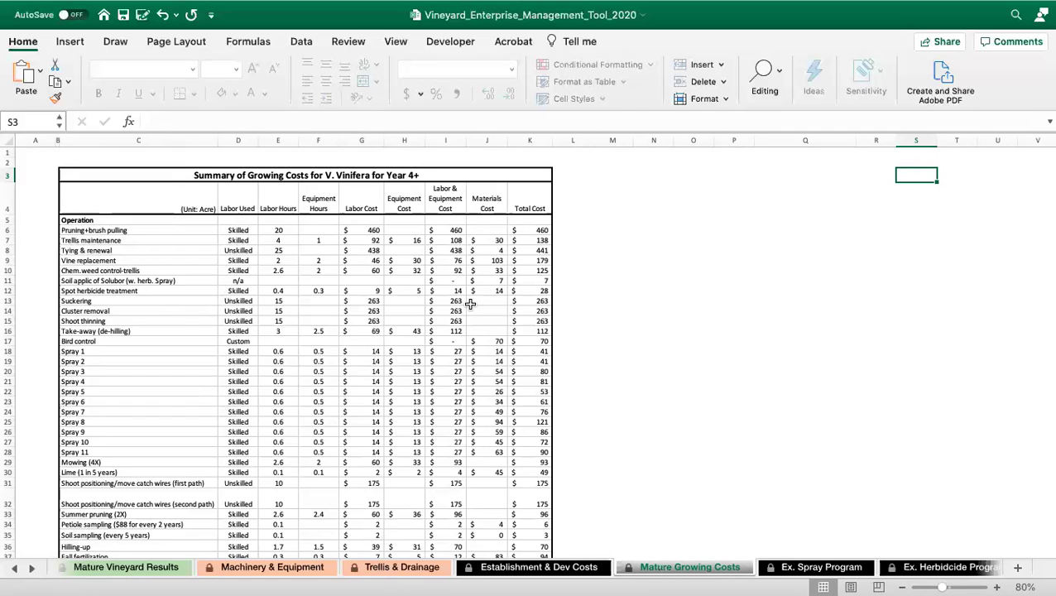
scroll(469, 305, "down", 1)
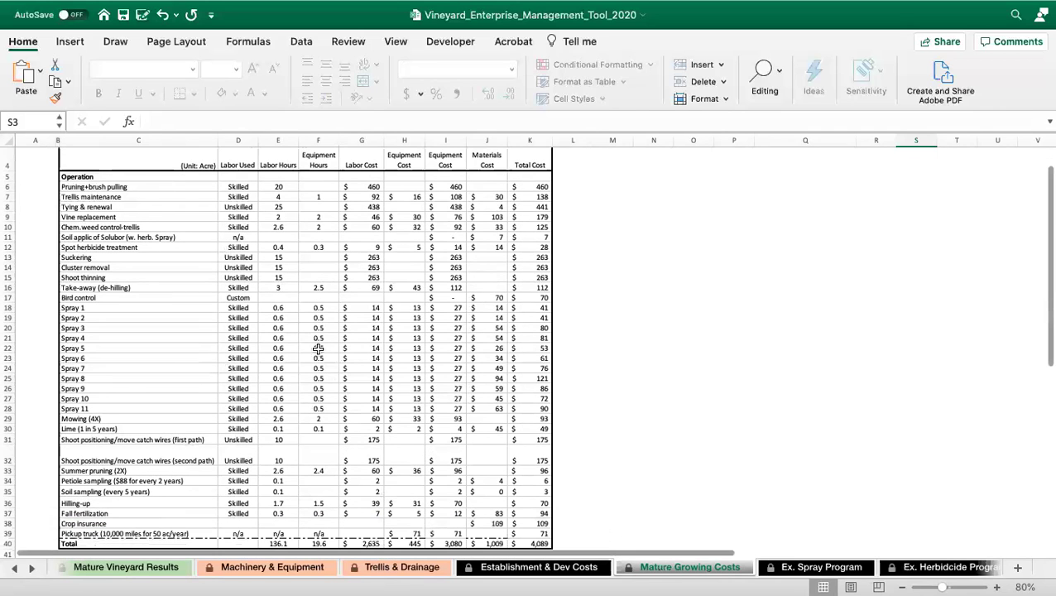
scroll(445, 378, "up", 1)
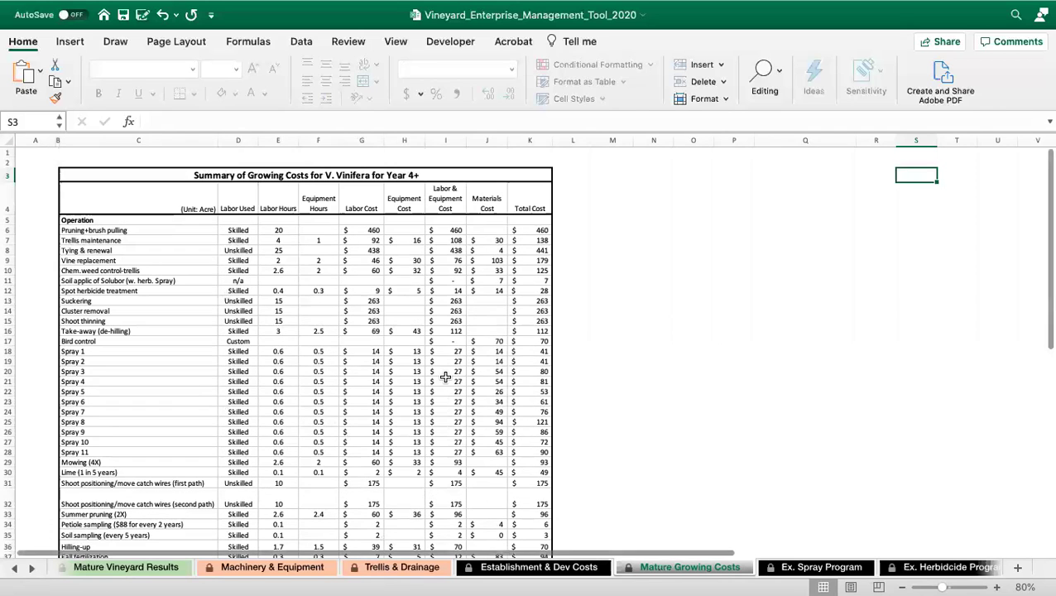
On the Mature Vineyard Results sheet, examine the Growth Costs - Year 4 On table and go through its editable cost cells
left_click(155, 568)
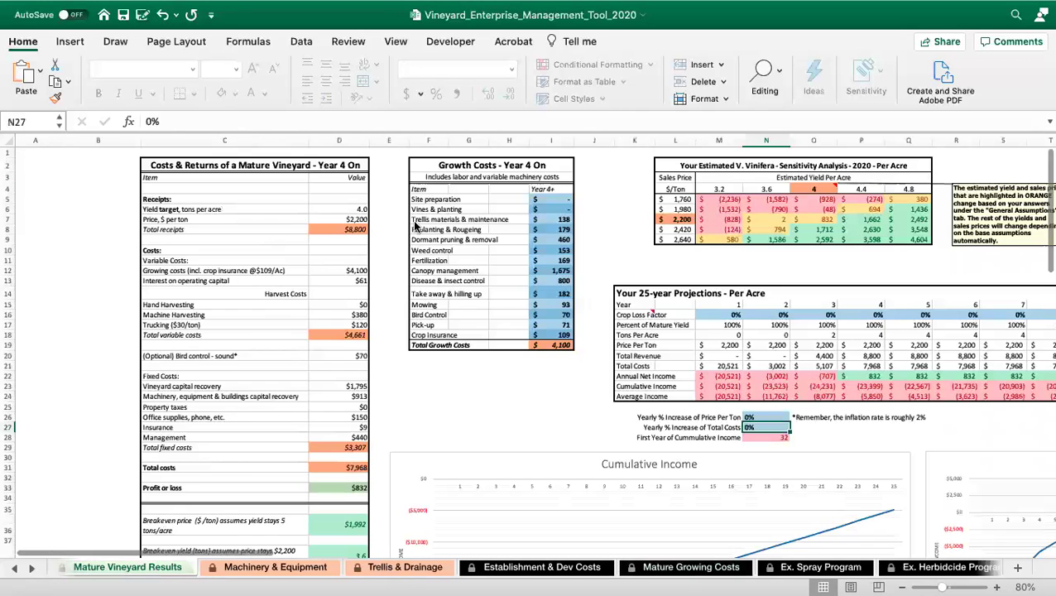
left_click_drag(505, 164, 551, 345)
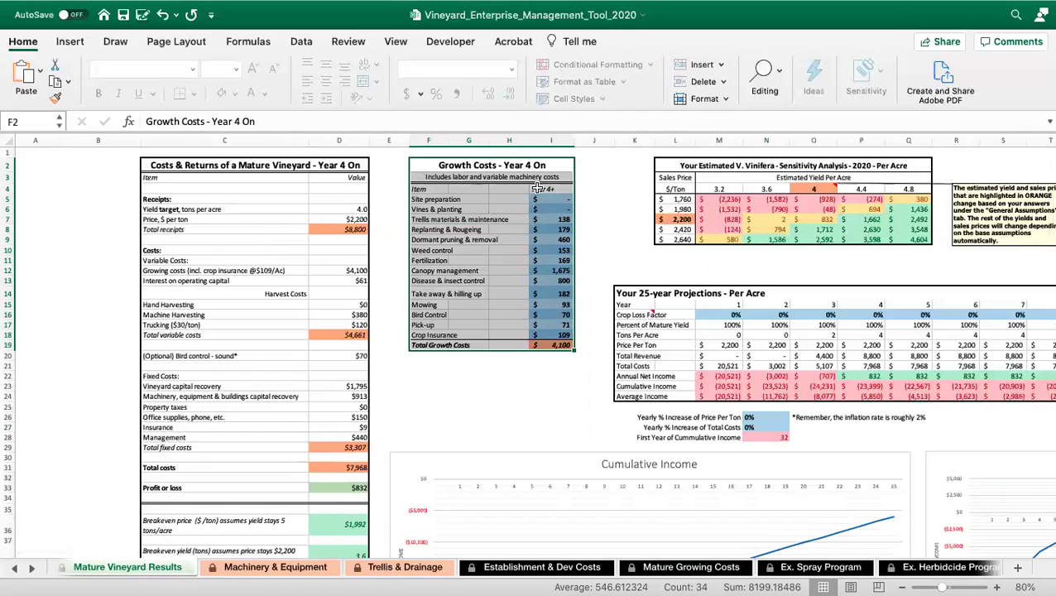
left_click(559, 218)
key("Down")
key("Down")
key("Down")
key("Down")
key("Down")
key("Down")
key("Down")
key("Down")
key("Down")
key("Up")
key("Up")
key("Up")
key("Up")
key("Up")
key("Up")
key("Up")
key("Up")
key("Up")
key("Up")
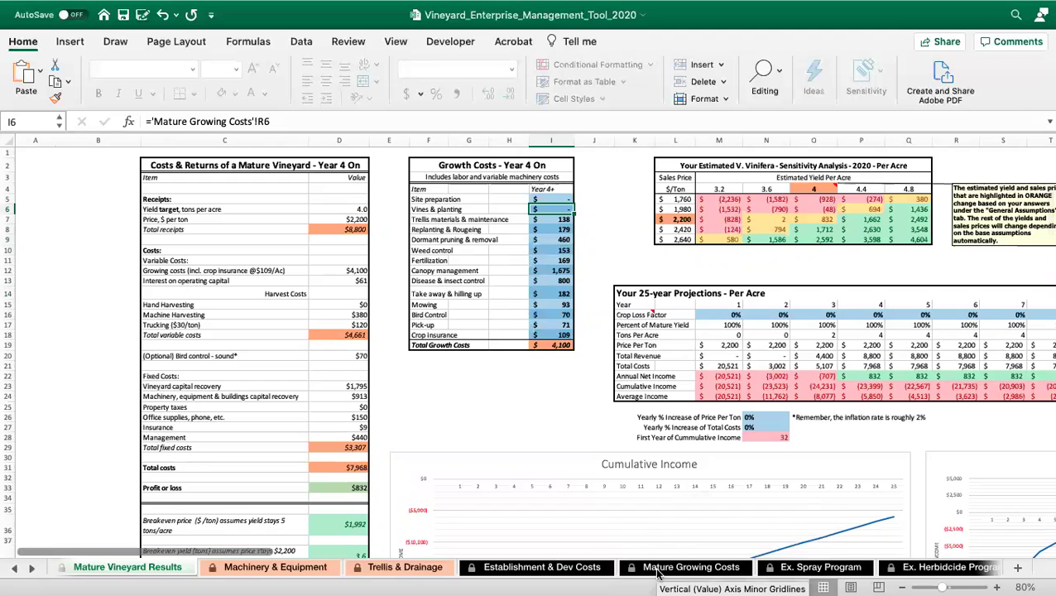
Check the operations on the Mature Growing Costs sheet that feed the growth costs, and return to the Mature Vineyard Results sheet
left_click(659, 570)
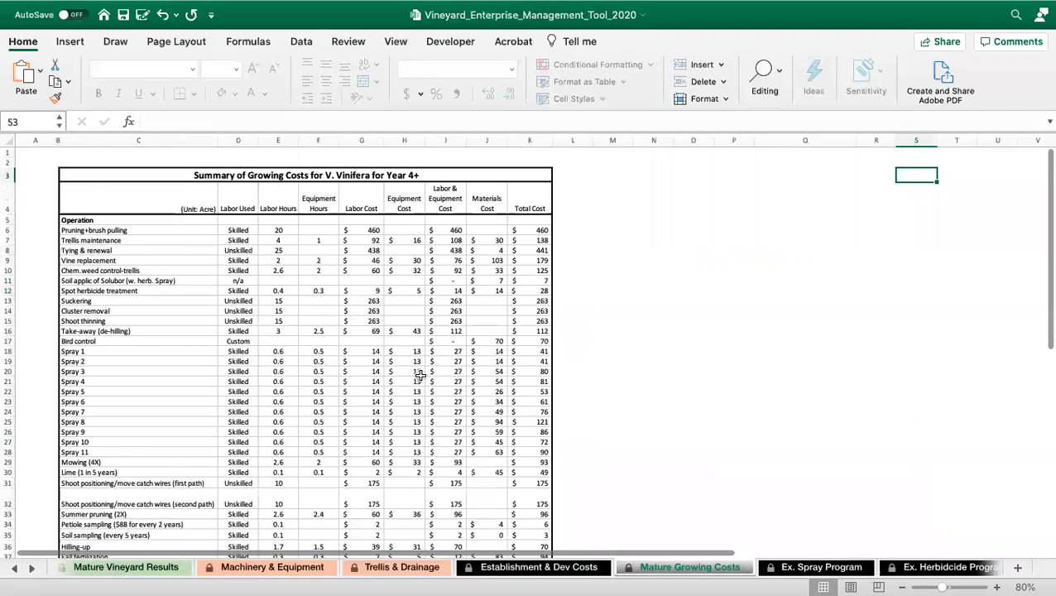
scroll(419, 374, "down", 5)
scroll(420, 374, "up", 4)
scroll(419, 375, "up", 2)
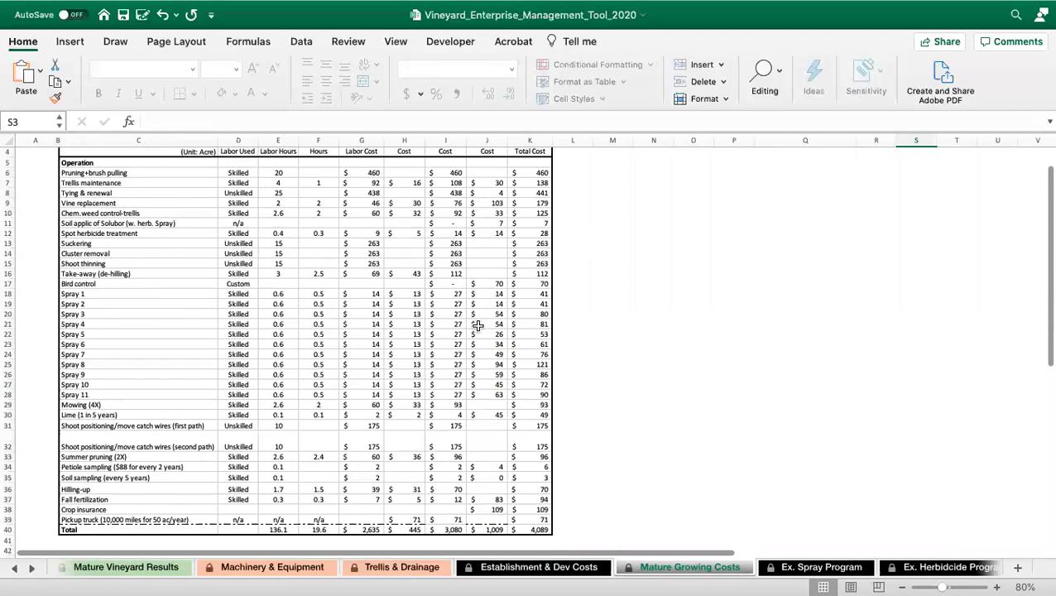
scroll(476, 327, "up", 2)
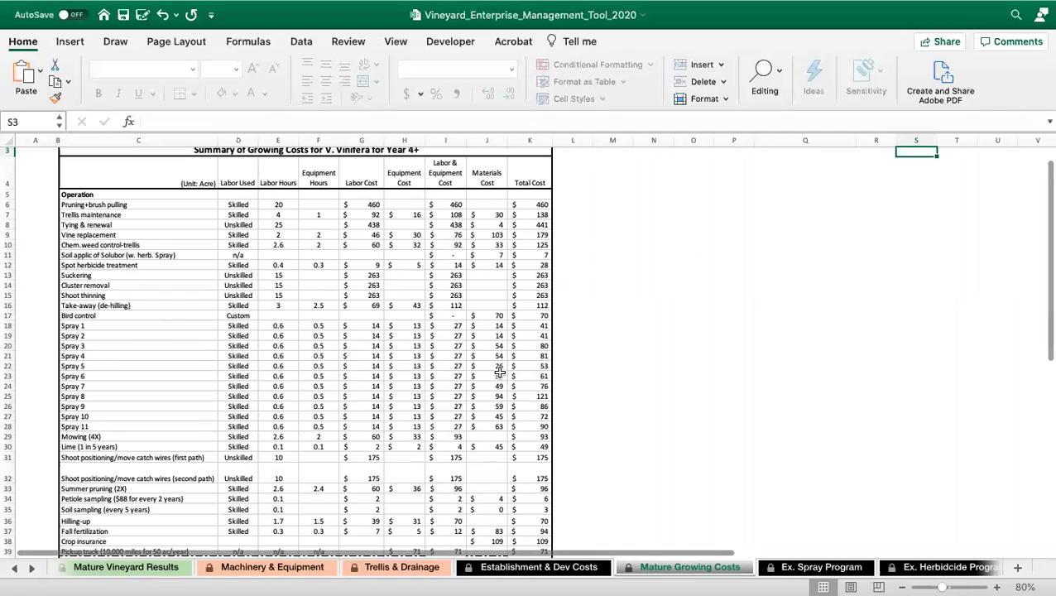
left_click(126, 567)
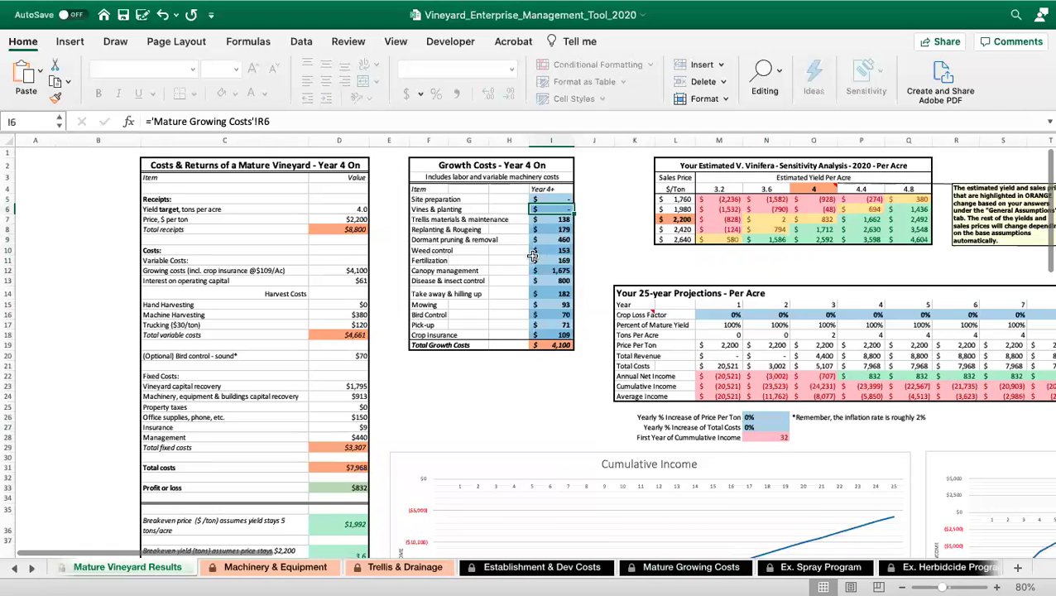
On the V. Establishment & Dev Results sheet, select the editable year 1-3 growing costs from vines and planting to crop insurance
left_click(584, 570)
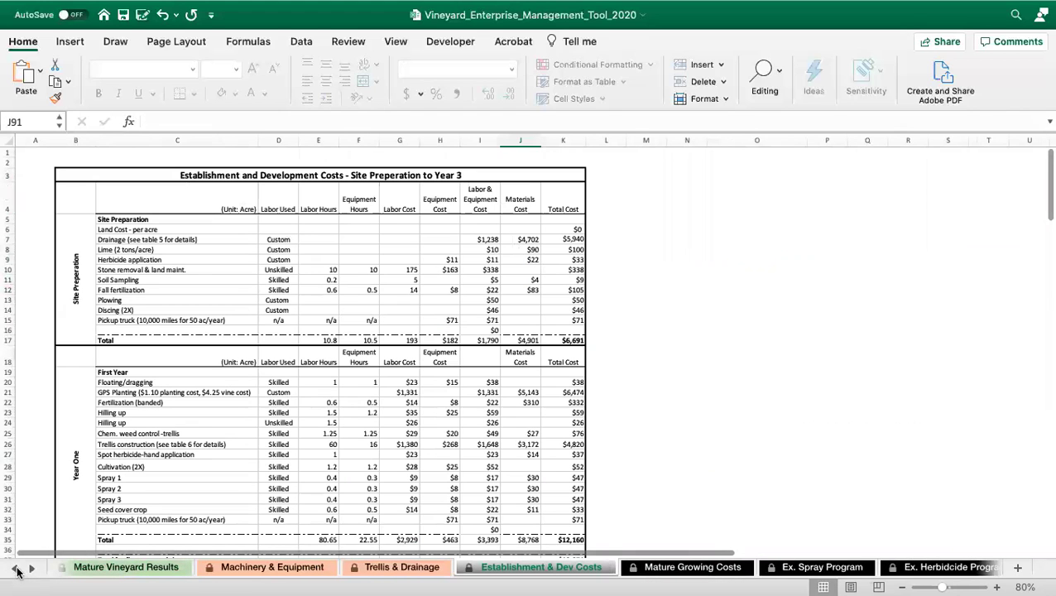
left_click(14, 567)
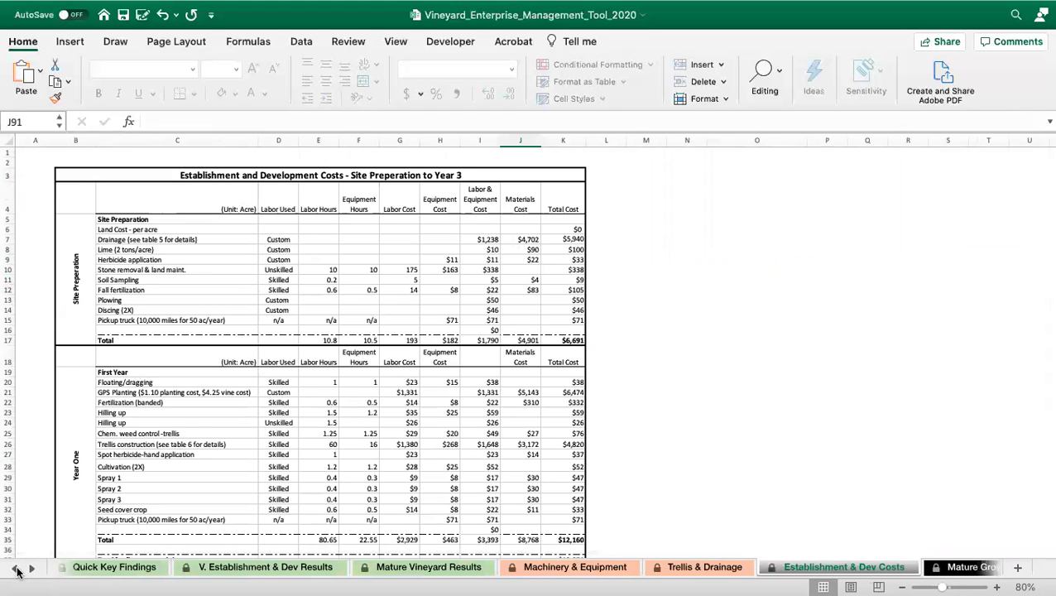
left_click(259, 569)
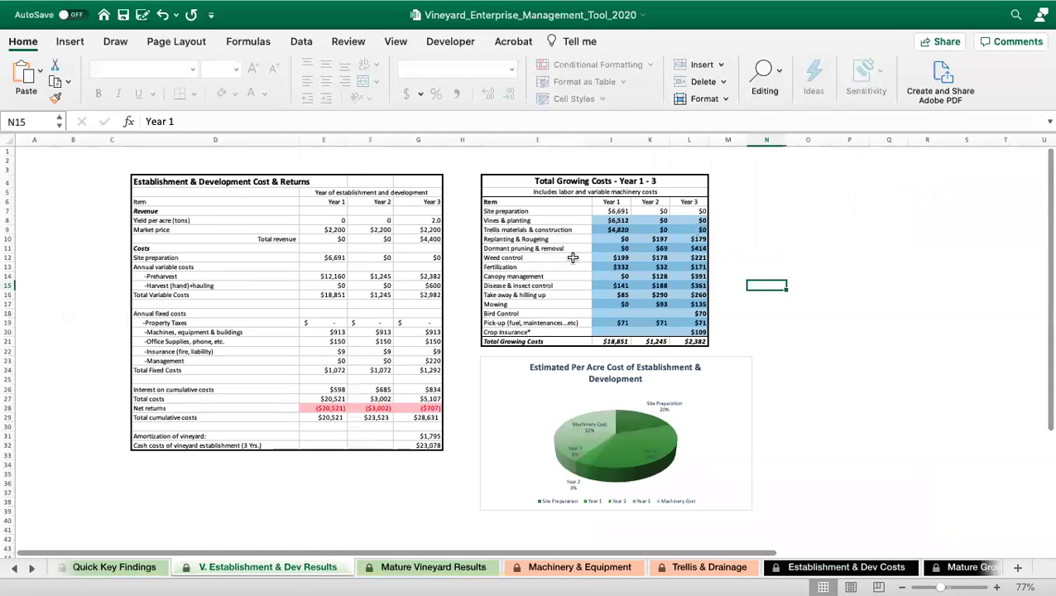
left_click(615, 219)
left_click_drag(656, 220, 693, 330)
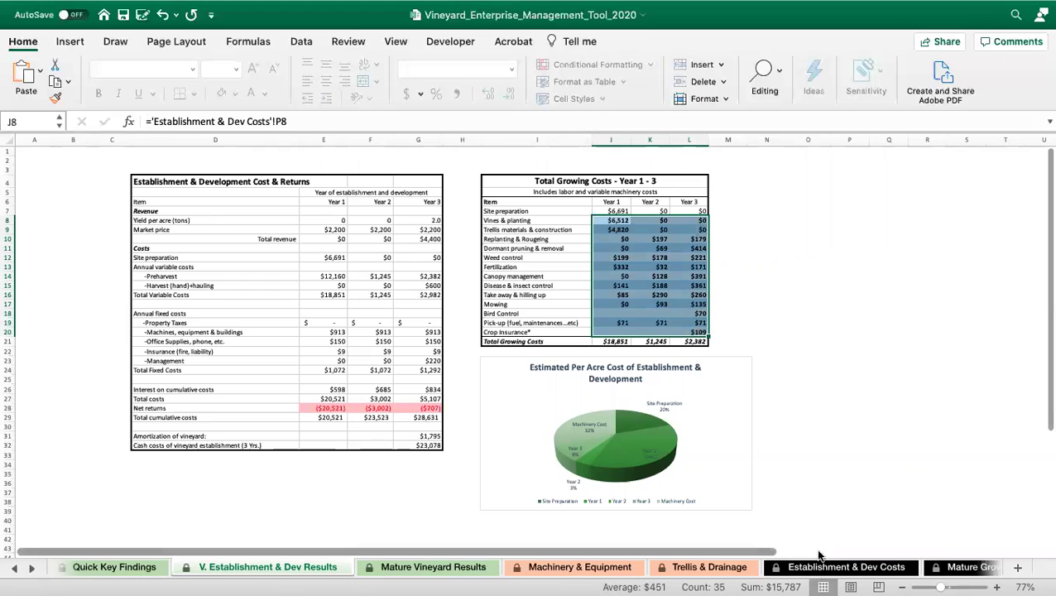
Open the Ex. Spray Program sheet and inspect the mature vineyard spray program and its total cost formula
left_click(29, 572)
left_click(30, 573)
left_click(29, 573)
left_click(30, 573)
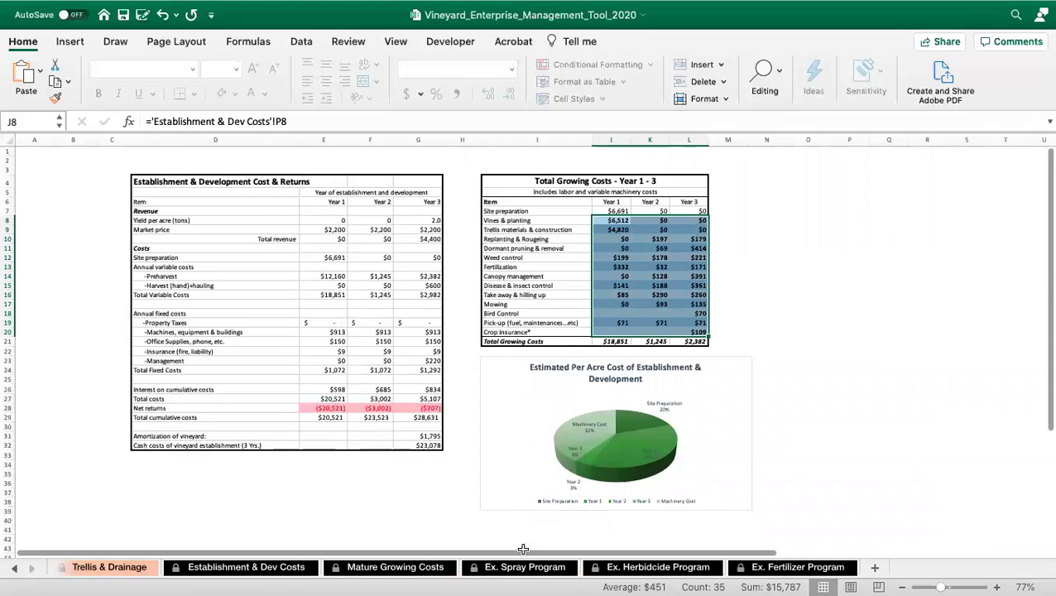
left_click(477, 569)
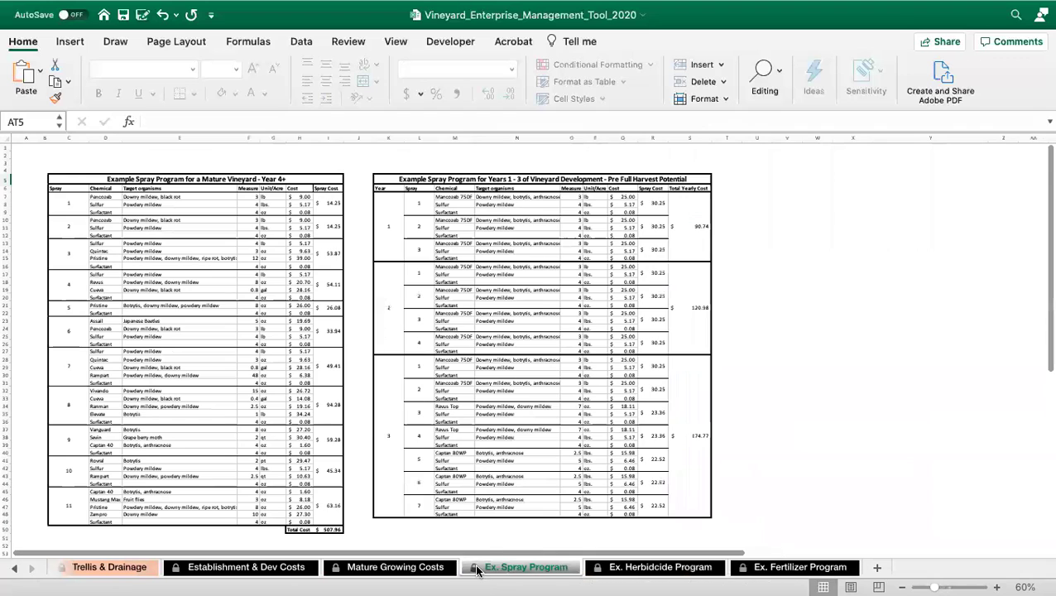
mouse_move(166, 179)
left_mouse_down()
mouse_move(184, 495)
mouse_move(192, 510)
mouse_move(304, 511)
mouse_move(322, 530)
left_mouse_up()
left_click(321, 530)
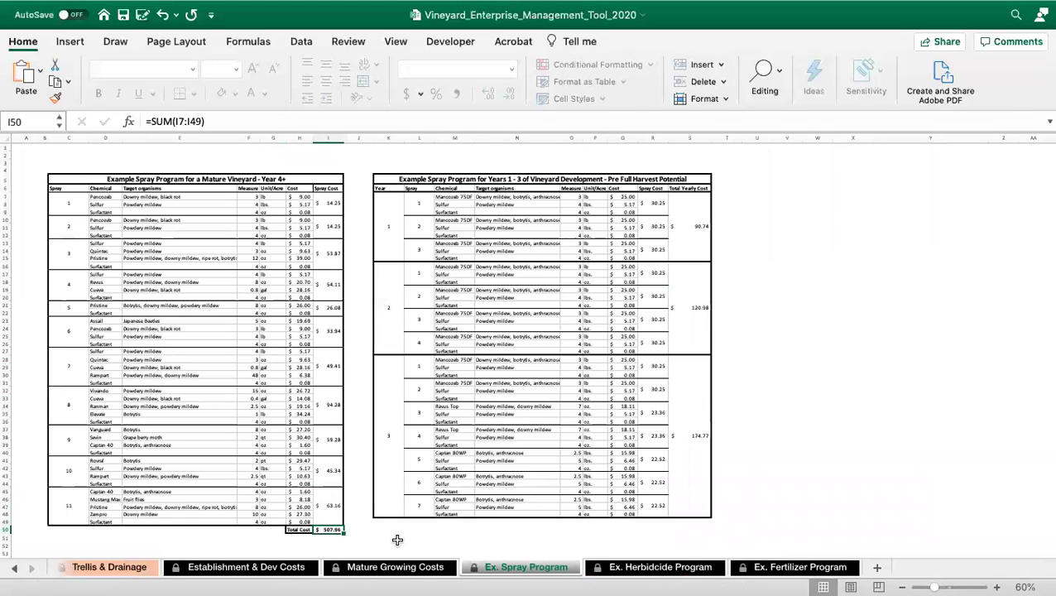
Examine the spray program for years 1-3 and the Chemical Cost Key table on the same sheet
mouse_move(420, 181)
left_mouse_down()
mouse_move(451, 464)
mouse_move(715, 376)
left_mouse_up()
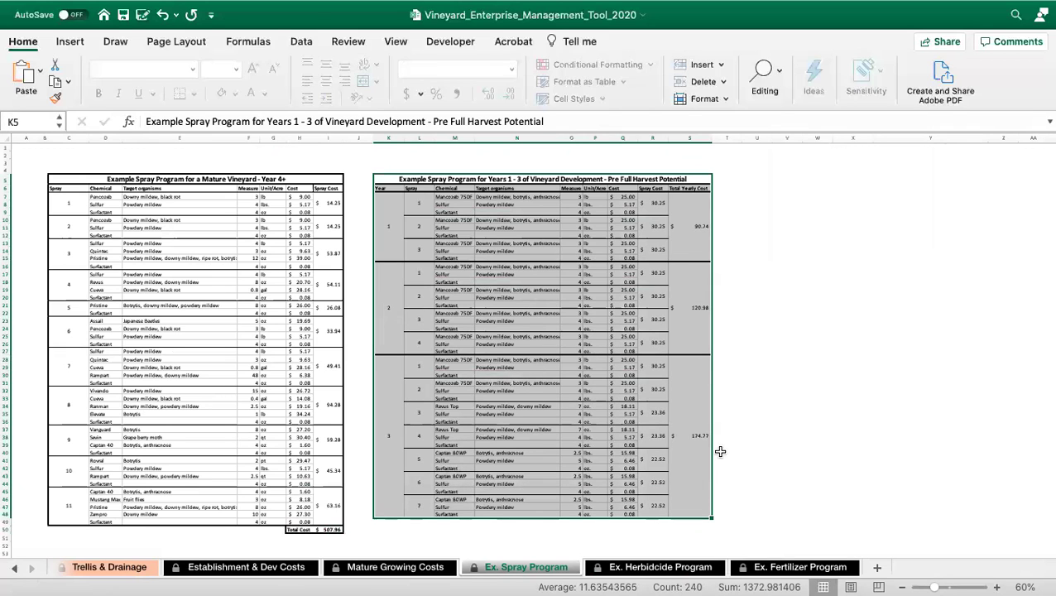
left_click(761, 391)
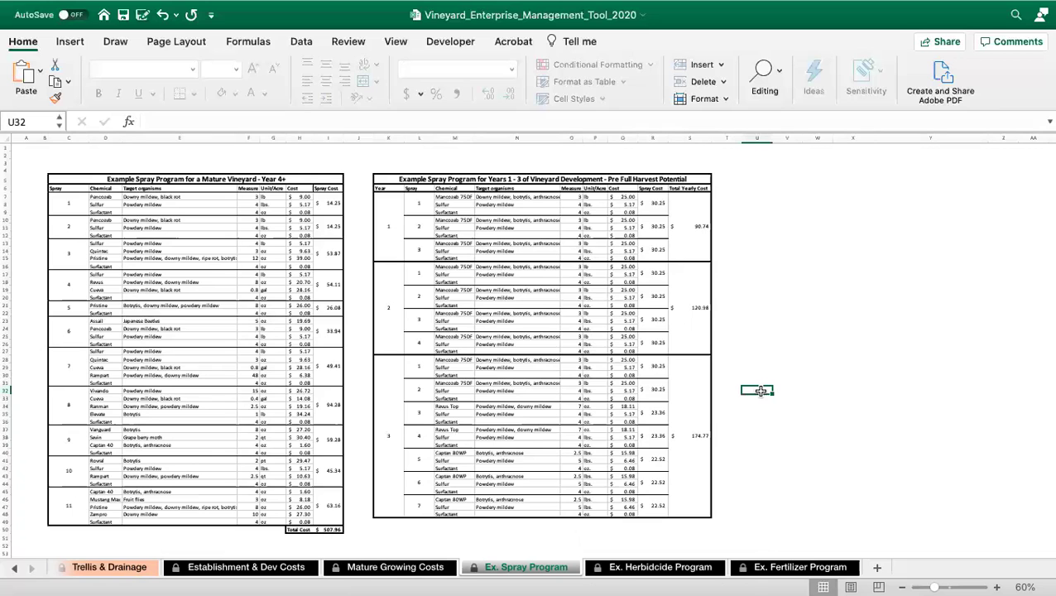
scroll(760, 391, "down", 10)
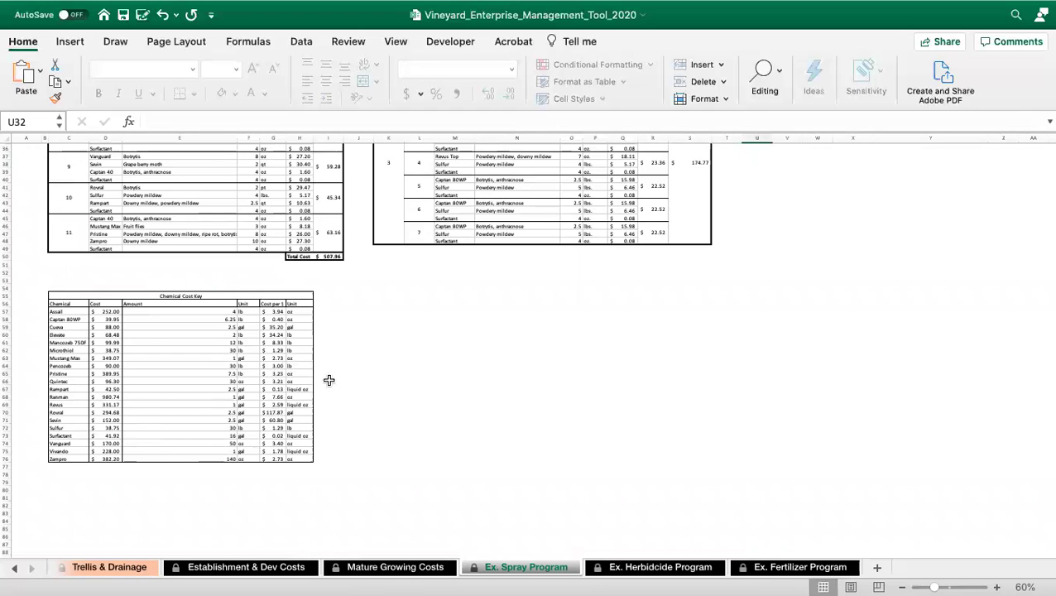
Review the example herbicide program and its chemical cost key, and open the Ex. Fertilizer Program sheet
left_click(649, 575)
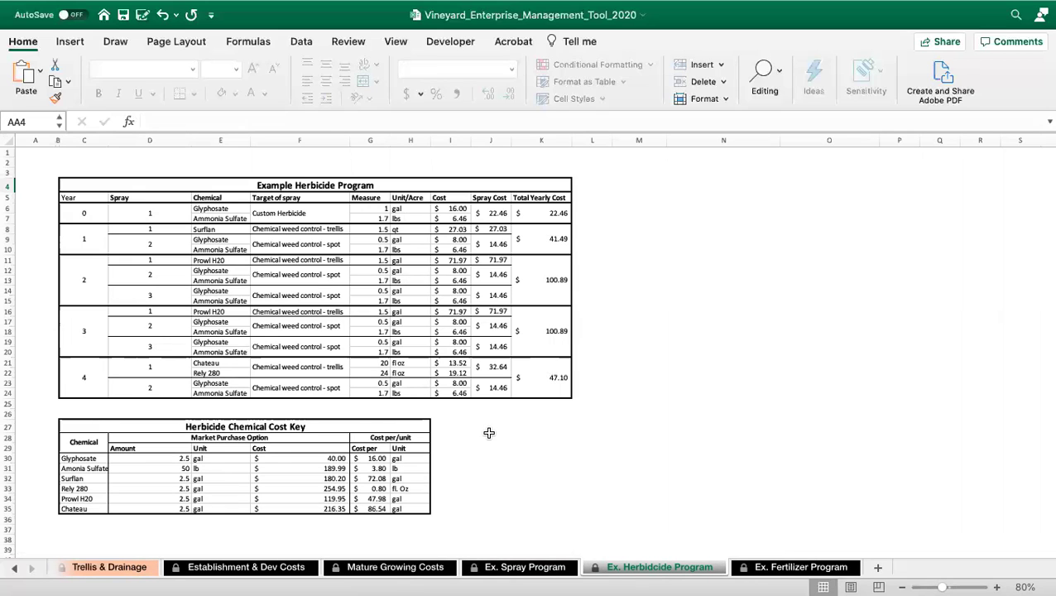
left_click(335, 189)
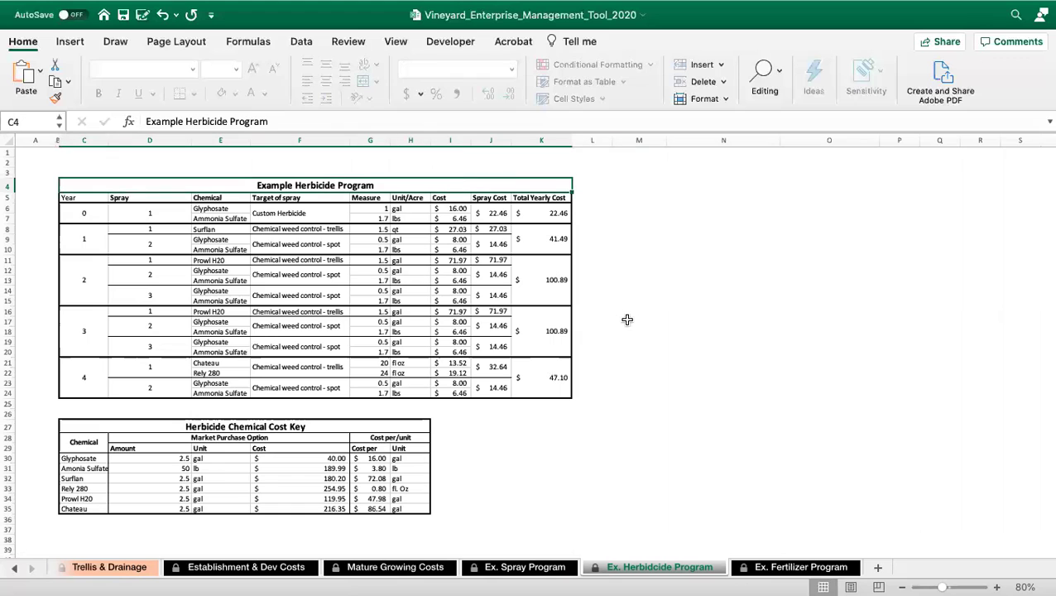
left_click(796, 568)
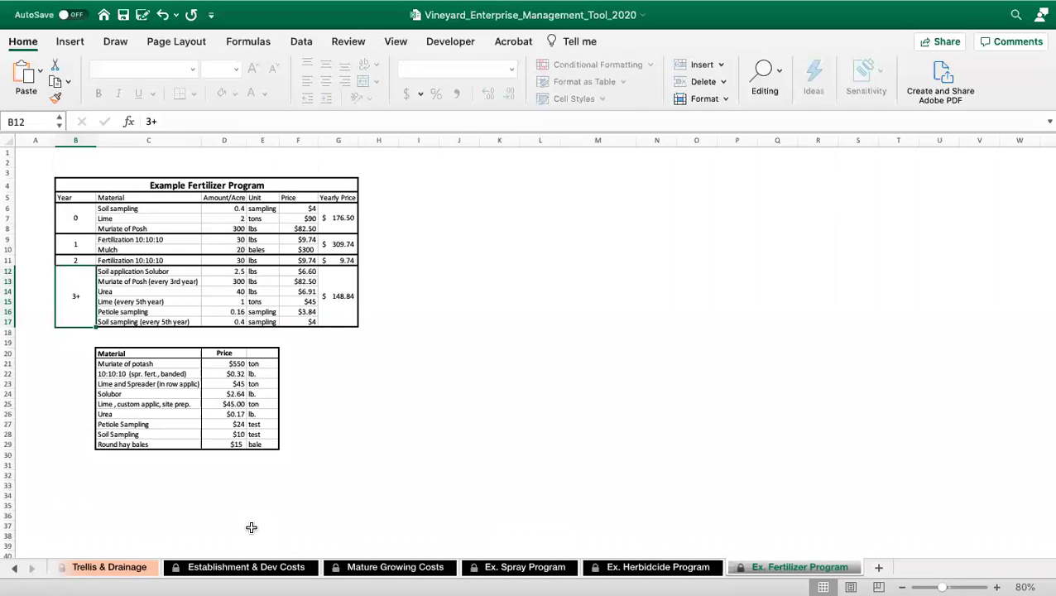
Return to the Introduction sheet and show it from the title and general instructions
left_click(15, 568)
left_click(15, 568)
left_click(16, 569)
left_click(94, 568)
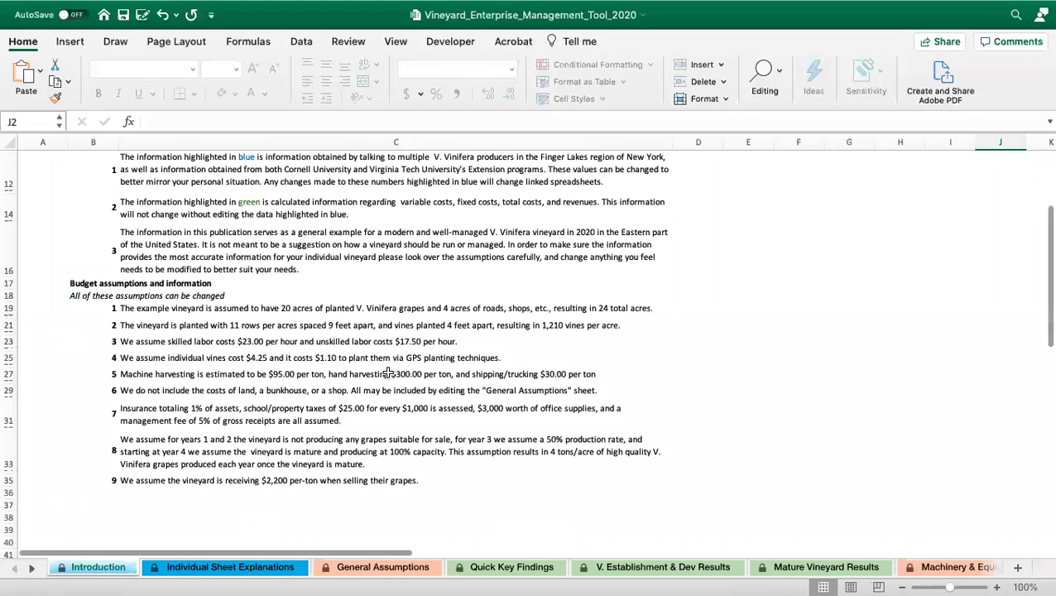
scroll(387, 373, "up", 5)
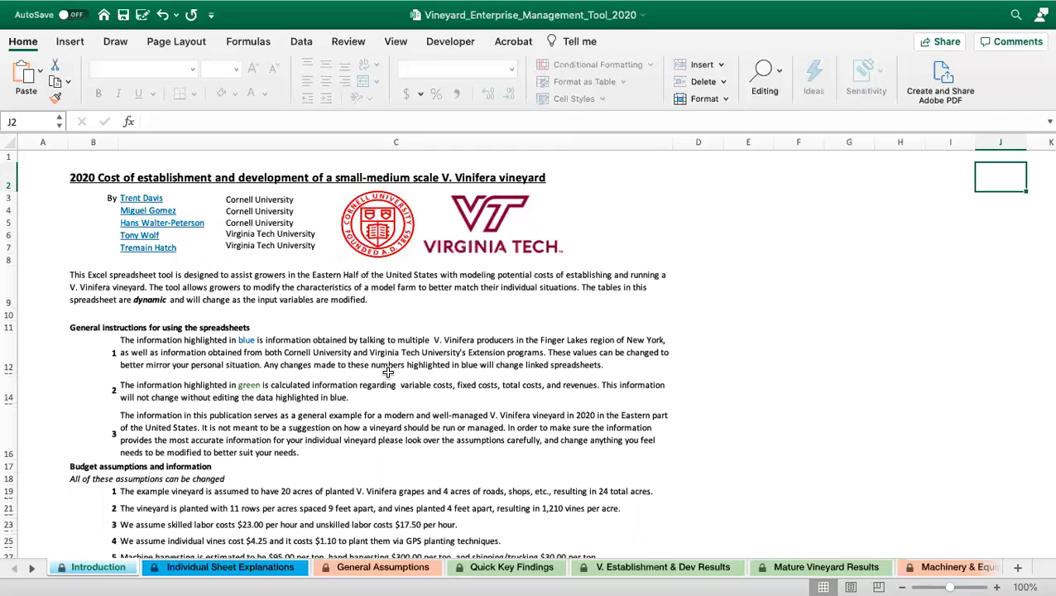
mouse_move(527, 7)
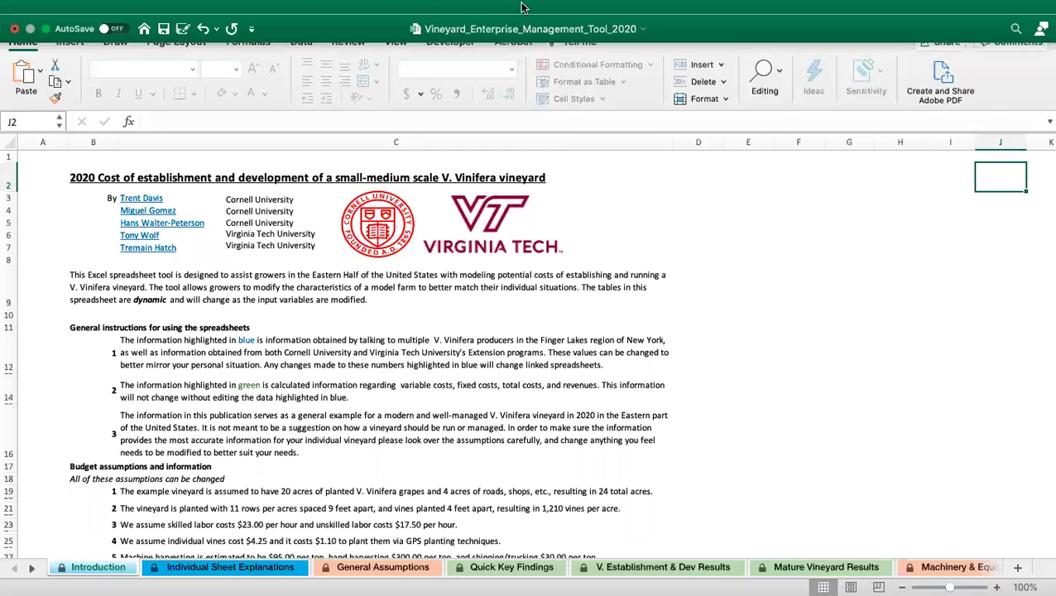